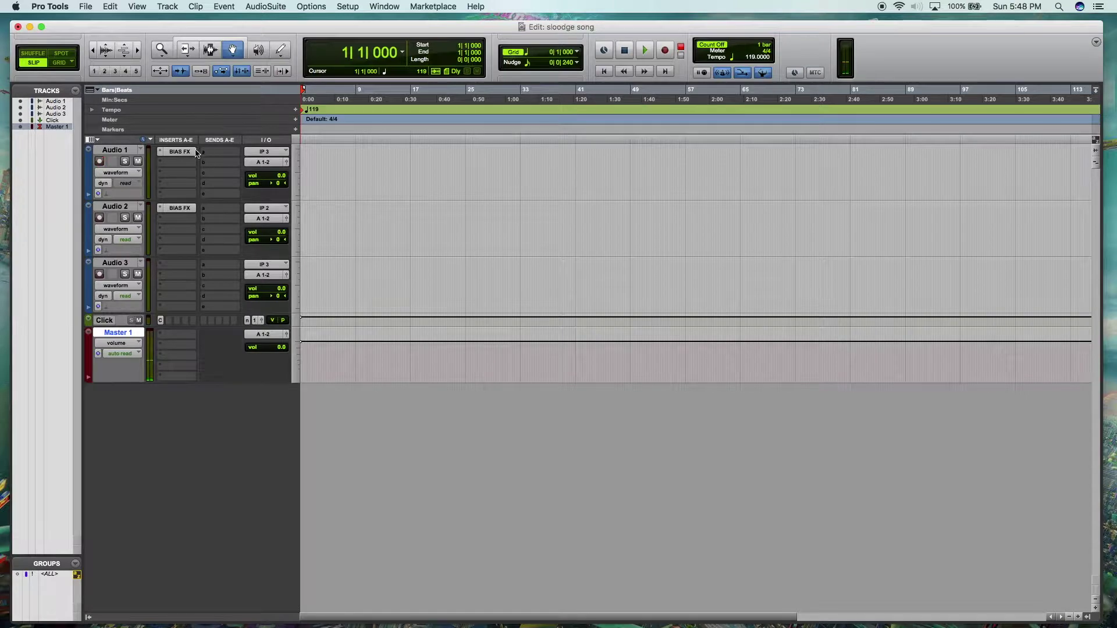
Step: Check the BIAS FX amp setups inserted on Audio 1 and Audio 2
{"action": "left_click", "coordinate": [180, 152]}
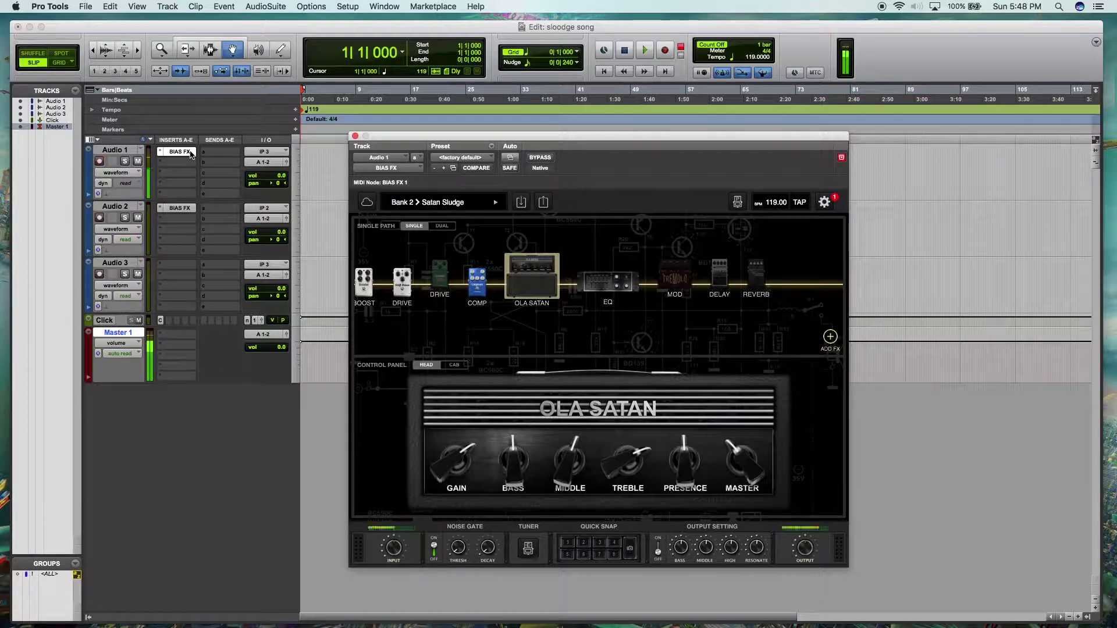
{"action": "left_click", "coordinate": [182, 209]}
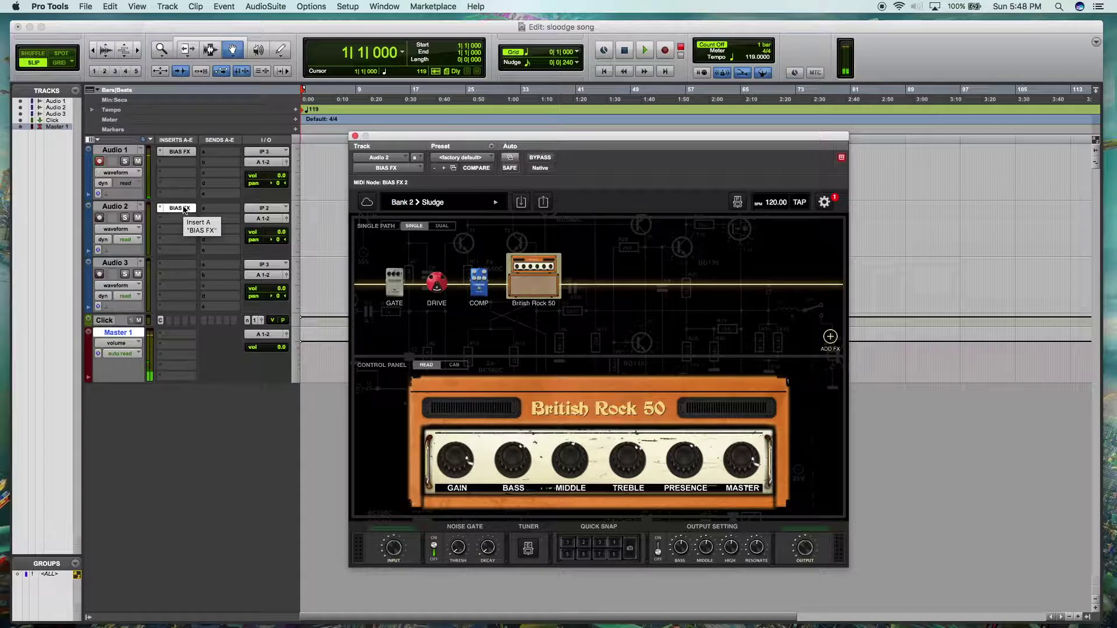
{"action": "left_click", "coordinate": [355, 136]}
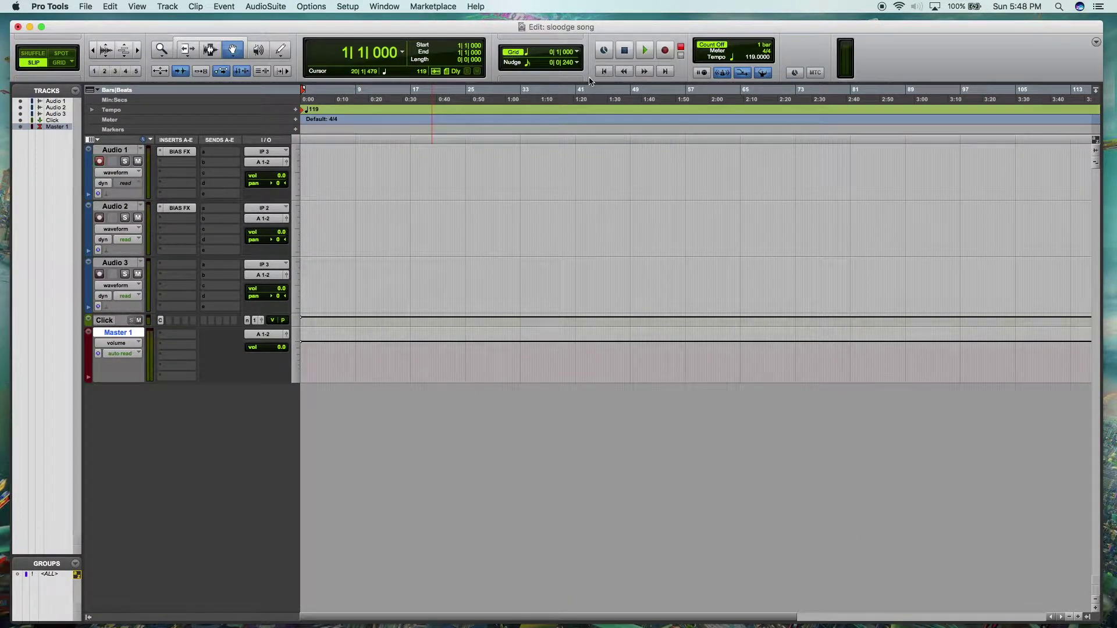
Step: Record the first part on Audio 1 from bar 1 to about bar 17
{"action": "left_click", "coordinate": [664, 51]}
{"action": "left_click", "coordinate": [645, 50]}
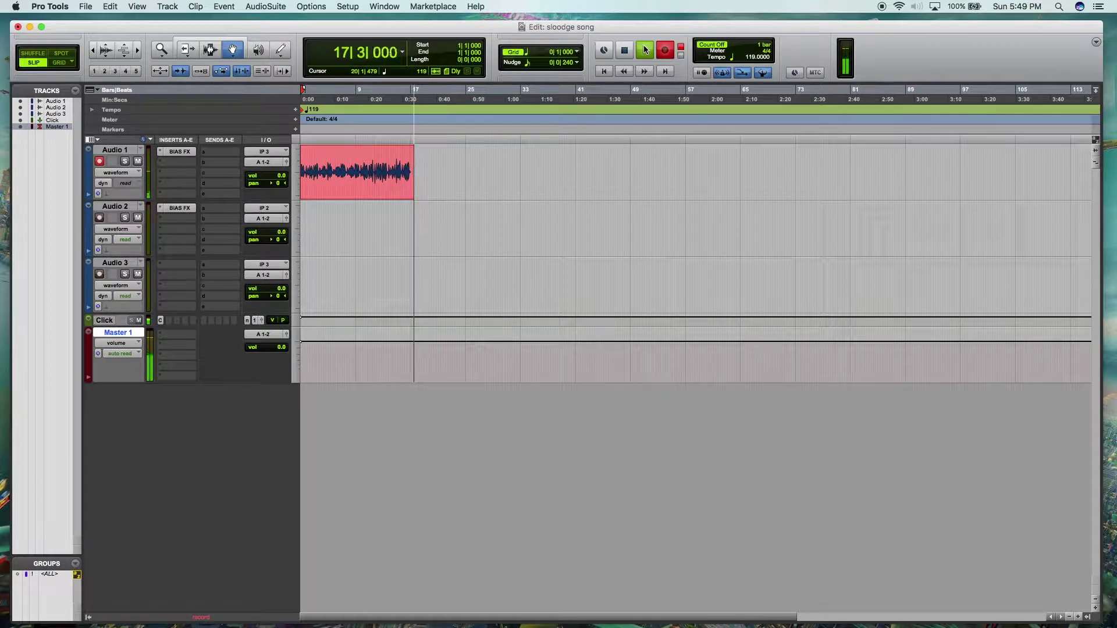
{"action": "key", "text": "space"}
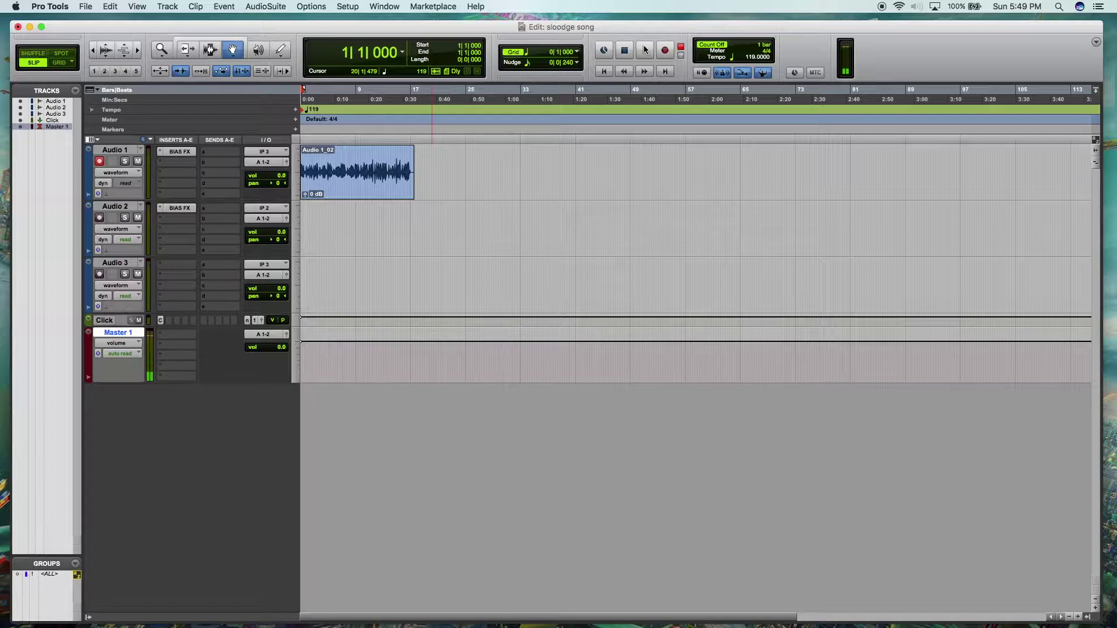
{"action": "left_click", "coordinate": [646, 50]}
Step: Pan Audio 1 to 100 left and Audio 2 to 100 right, and slightly raise the Click track's volume
{"action": "left_click_drag", "start_coordinate": [269, 184], "coordinate": [205, 185]}
{"action": "left_click_drag", "start_coordinate": [269, 240], "coordinate": [369, 250]}
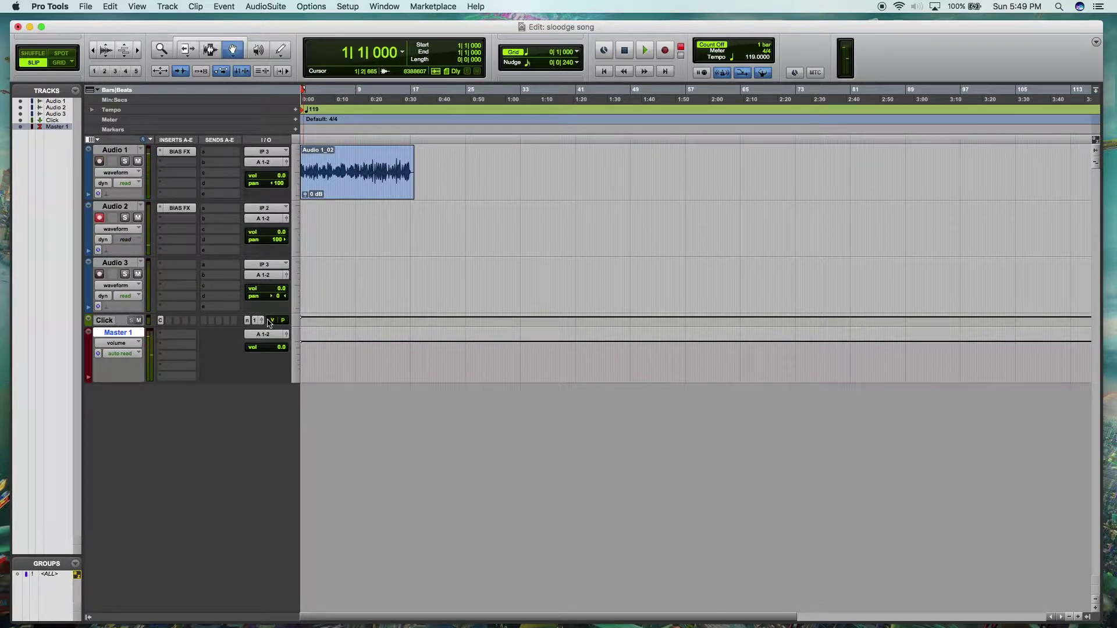
{"action": "left_click_drag", "start_coordinate": [275, 324], "coordinate": [275, 321]}
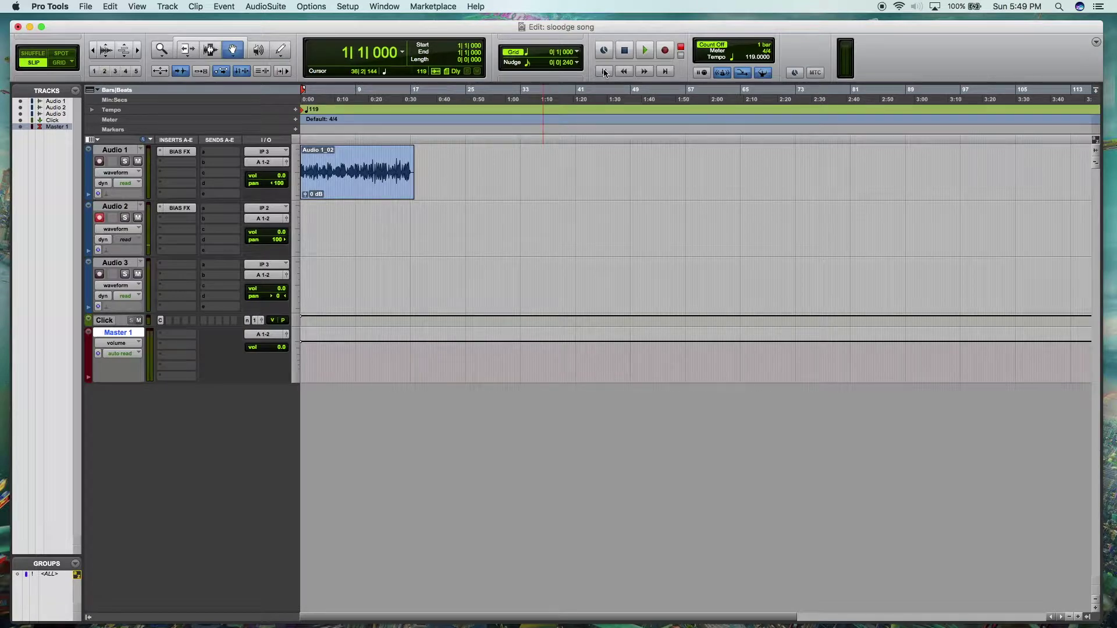
Step: Record the doubled part on Audio 2 from bar 1 to about bar 17
{"action": "left_click", "coordinate": [666, 51]}
{"action": "left_click", "coordinate": [646, 52]}
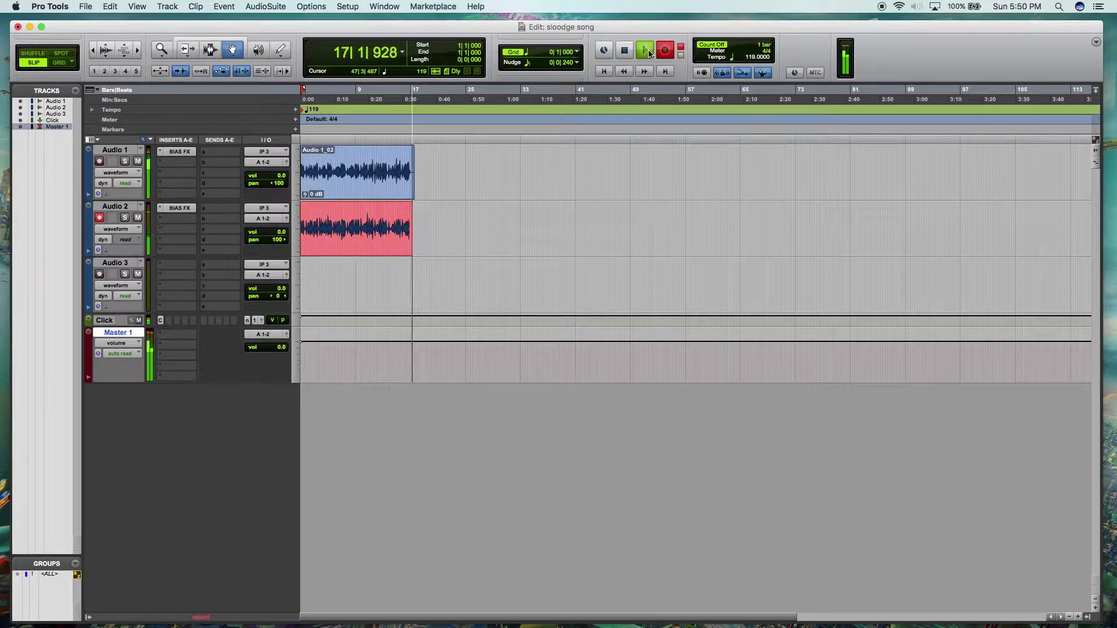
{"action": "key", "text": "space"}
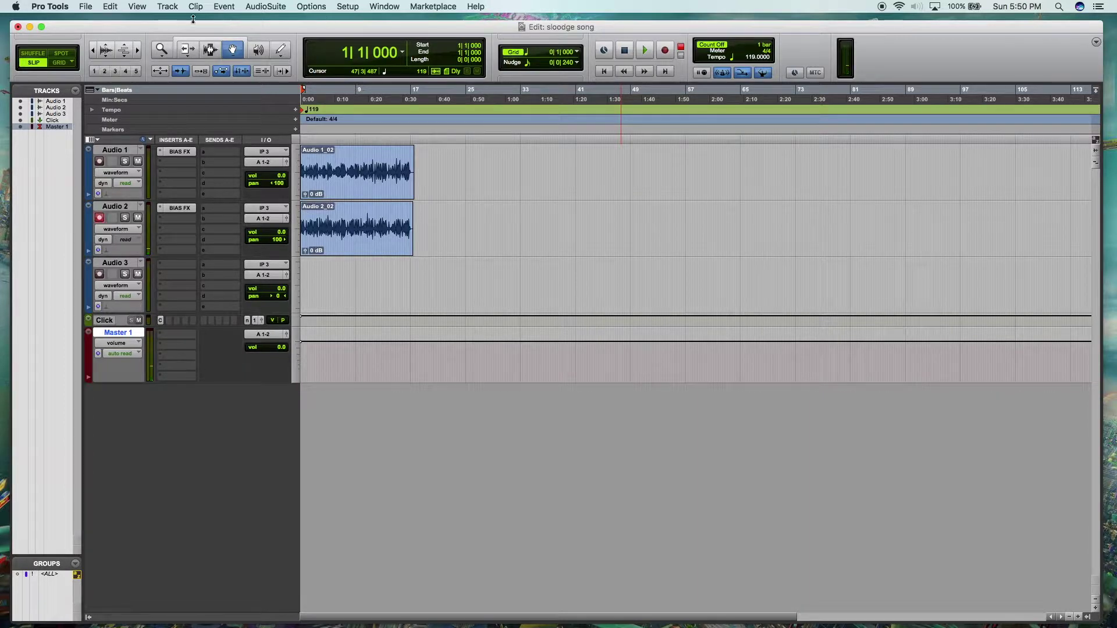
Step: Trim the ends of the Audio 1 and Audio 2 clips by deleting the excess audio after bar 17
{"action": "left_click", "coordinate": [163, 49]}
{"action": "left_click_drag", "start_coordinate": [412, 217], "coordinate": [302, 224]}
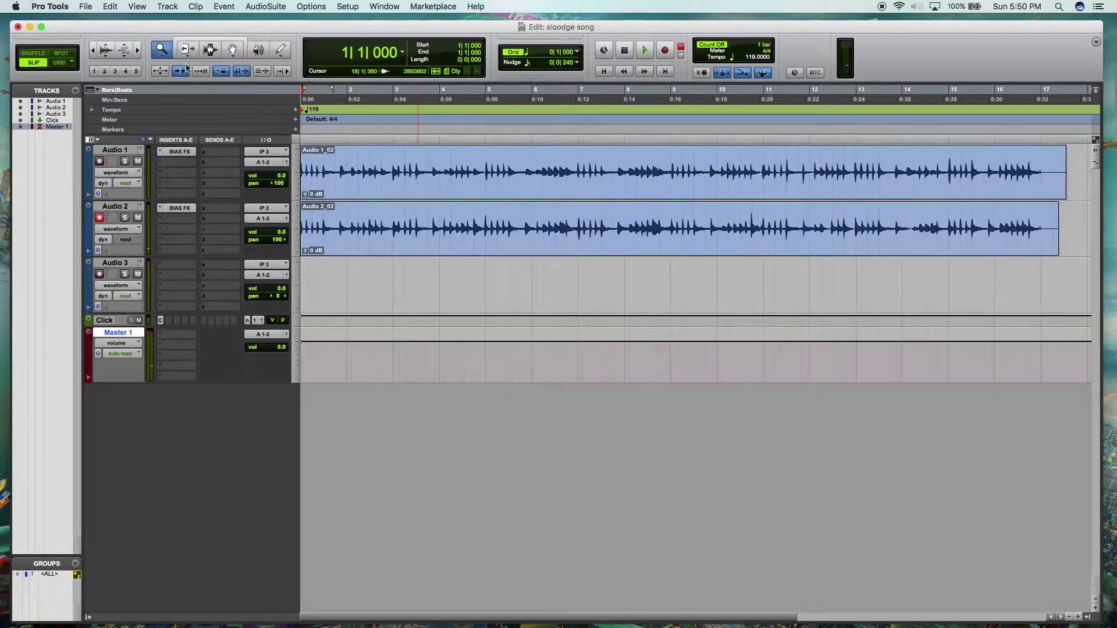
{"action": "left_click", "coordinate": [210, 50]}
{"action": "scroll", "coordinate": [430, 276], "scroll_direction": "right", "scroll_amount": 8}
{"action": "left_click", "coordinate": [584, 205]}
{"action": "left_click_drag", "start_coordinate": [703, 233], "coordinate": [647, 175]}
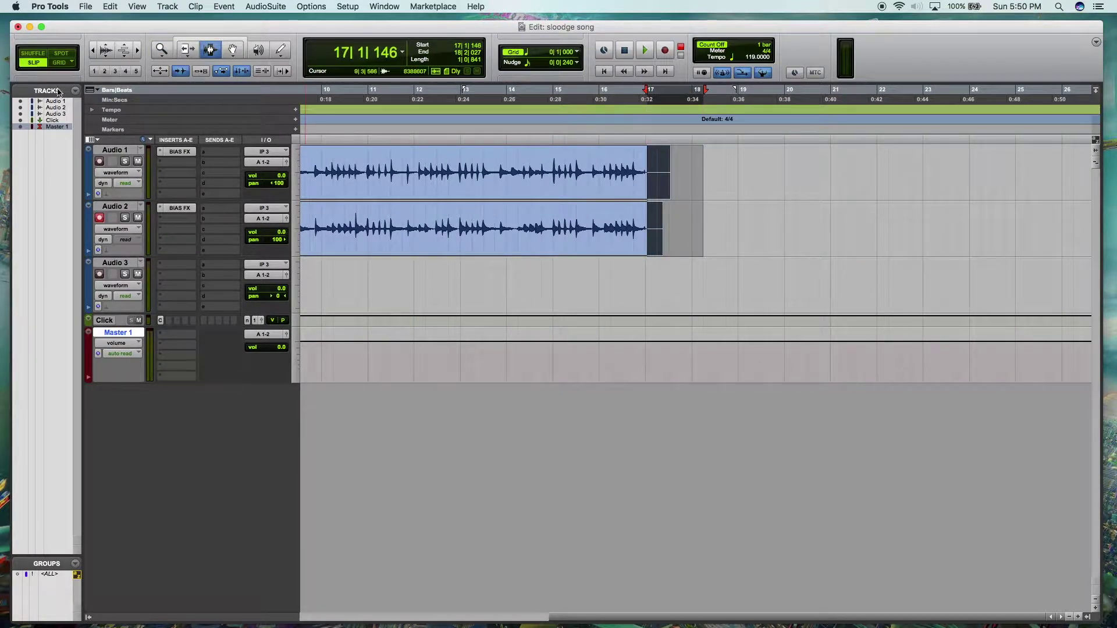
{"action": "key", "text": "Delete"}
Step: Record the next part on Audio 2 from bar 17 to about bar 22
{"action": "left_click", "coordinate": [665, 50]}
{"action": "left_click", "coordinate": [644, 50]}
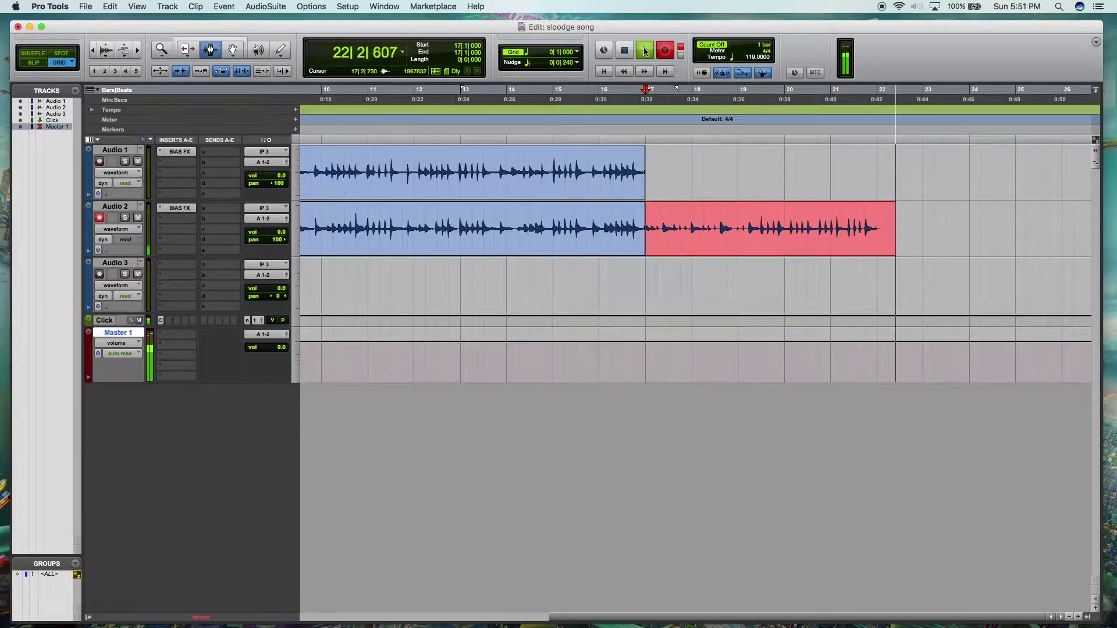
{"action": "left_click", "coordinate": [644, 51]}
Step: Switch record-arming from Audio 2 to Audio 1 and record the matching part from bar 17 to about bar 22
{"action": "left_click", "coordinate": [100, 219]}
{"action": "left_click", "coordinate": [100, 161]}
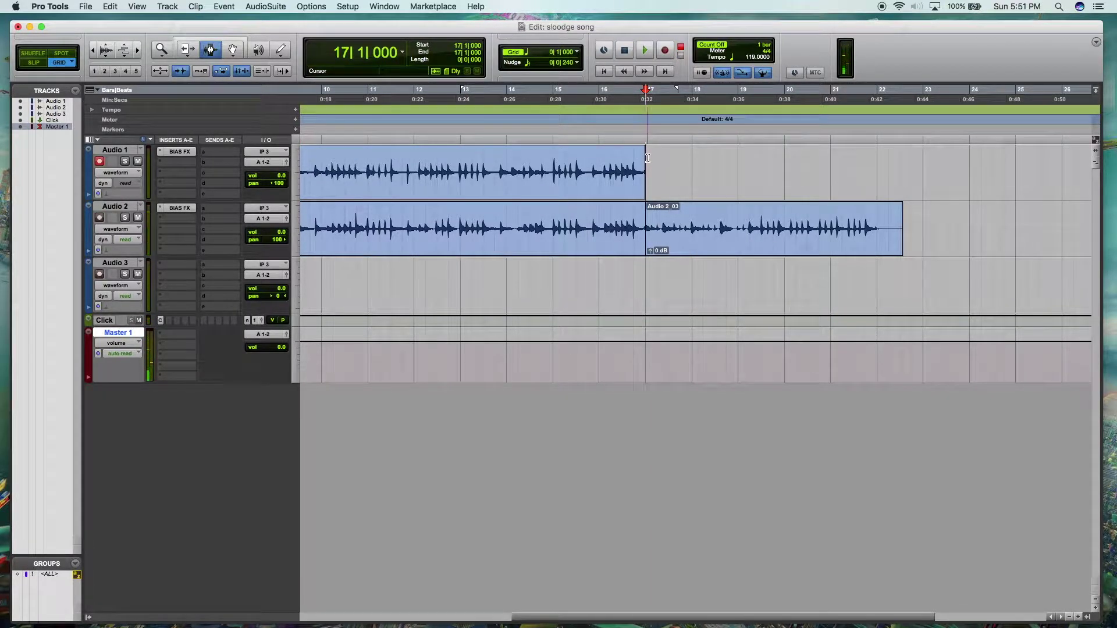
{"action": "left_click", "coordinate": [662, 53]}
{"action": "left_click", "coordinate": [650, 57]}
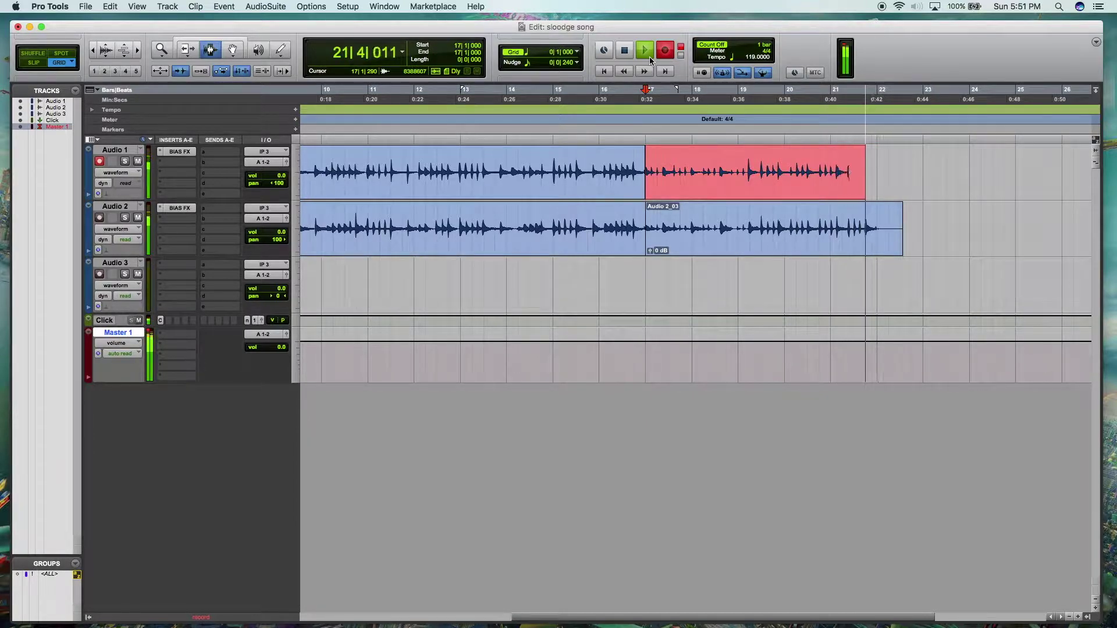
{"action": "key", "text": "space"}
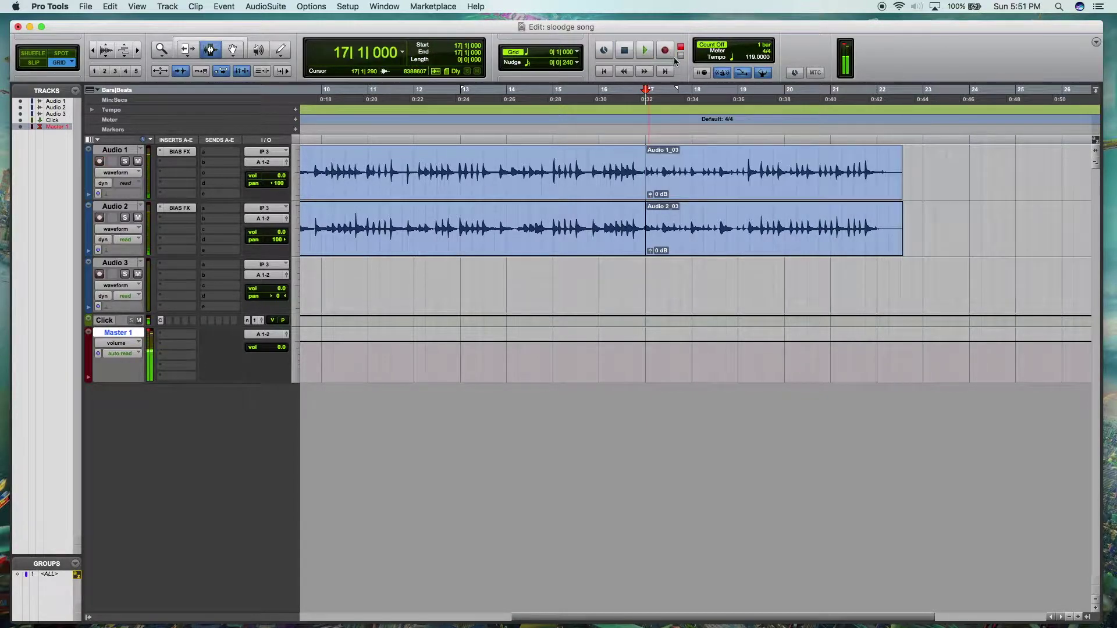
Step: Delete the excess audio after bar 22 on Audio 1 and Audio 2, and play back the transition from bar 16
{"action": "left_click_drag", "start_coordinate": [969, 169], "coordinate": [874, 246]}
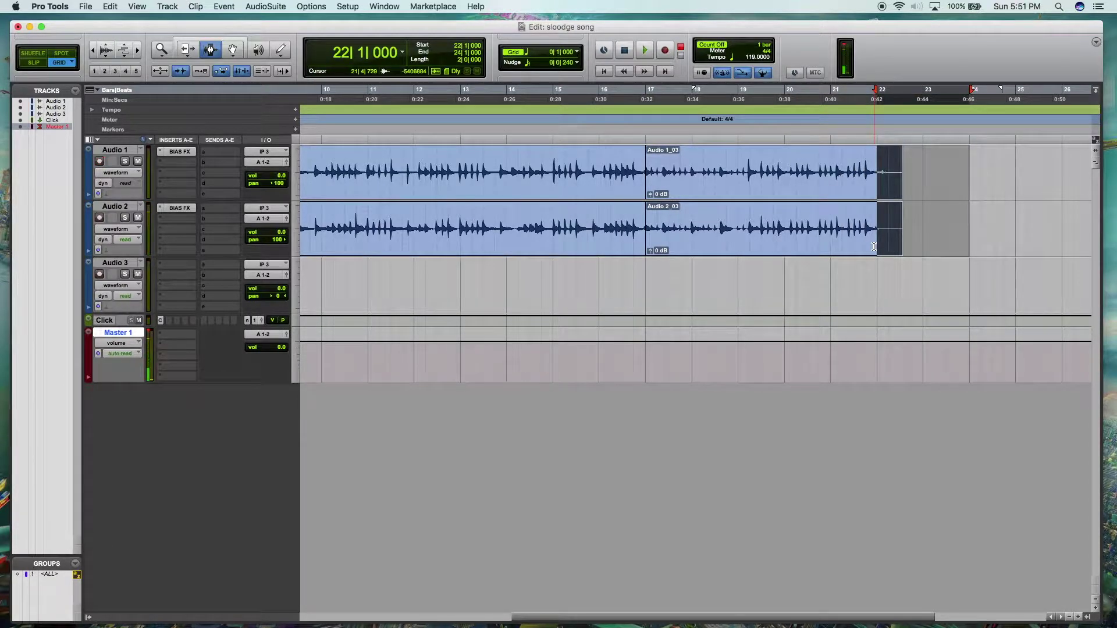
{"action": "key", "text": "Delete"}
{"action": "left_click", "coordinate": [774, 218]}
{"action": "key", "text": "space"}
{"action": "left_click", "coordinate": [608, 214]}
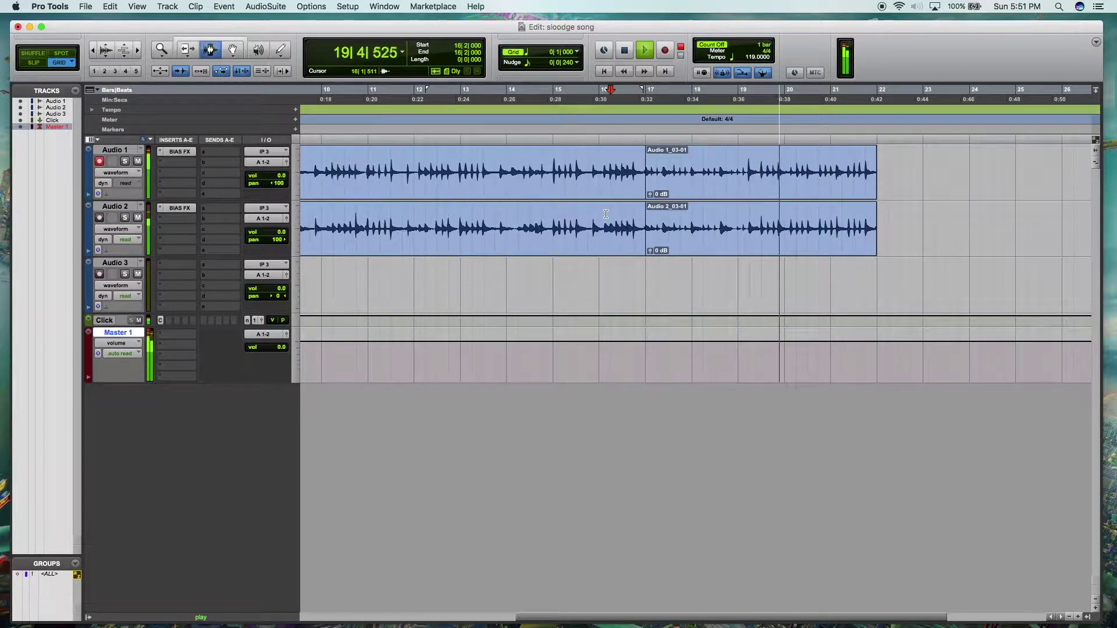
{"action": "key", "text": "space"}
Step: Record another part on Audio 1 from bar 22 to about bar 30
{"action": "left_click", "coordinate": [877, 175]}
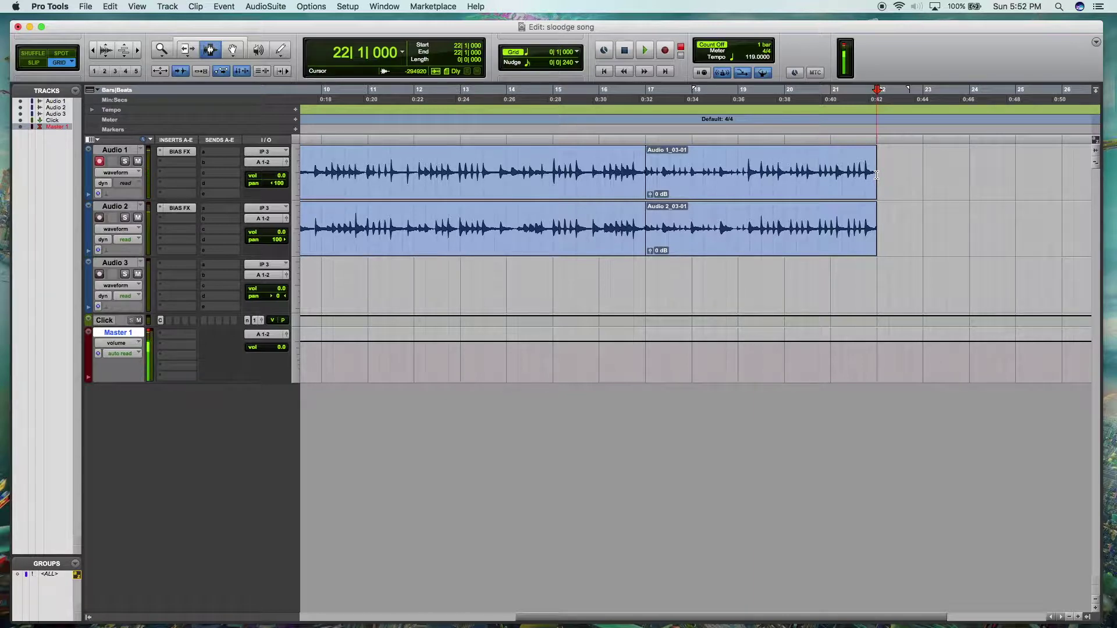
{"action": "key", "text": "super+shift+z"}
{"action": "key", "text": "super+z"}
{"action": "left_click", "coordinate": [667, 50]}
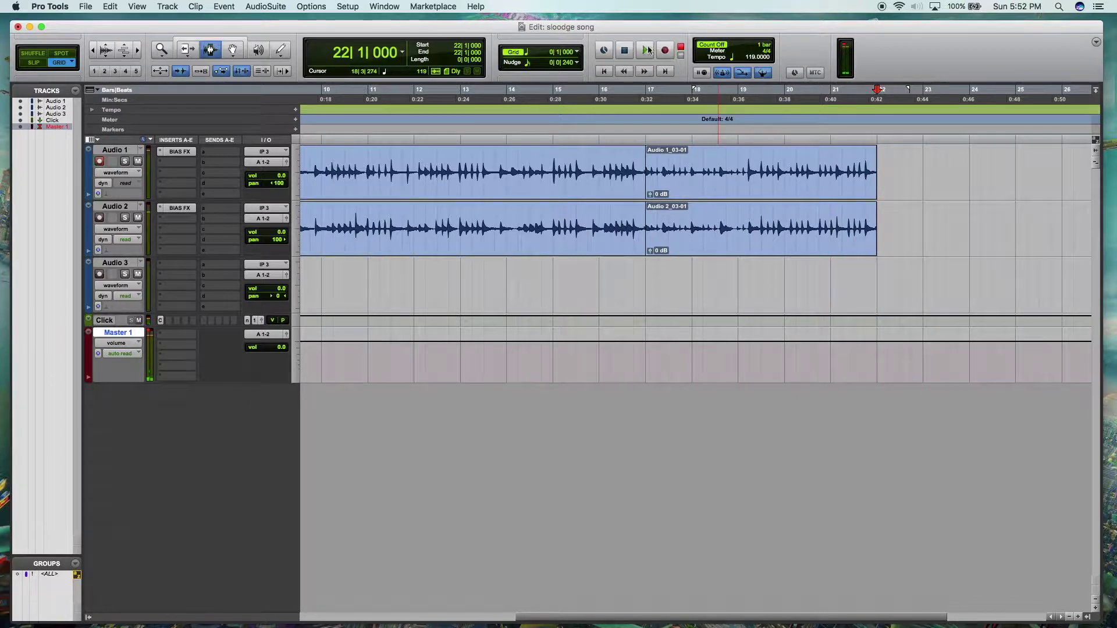
{"action": "left_click", "coordinate": [645, 51]}
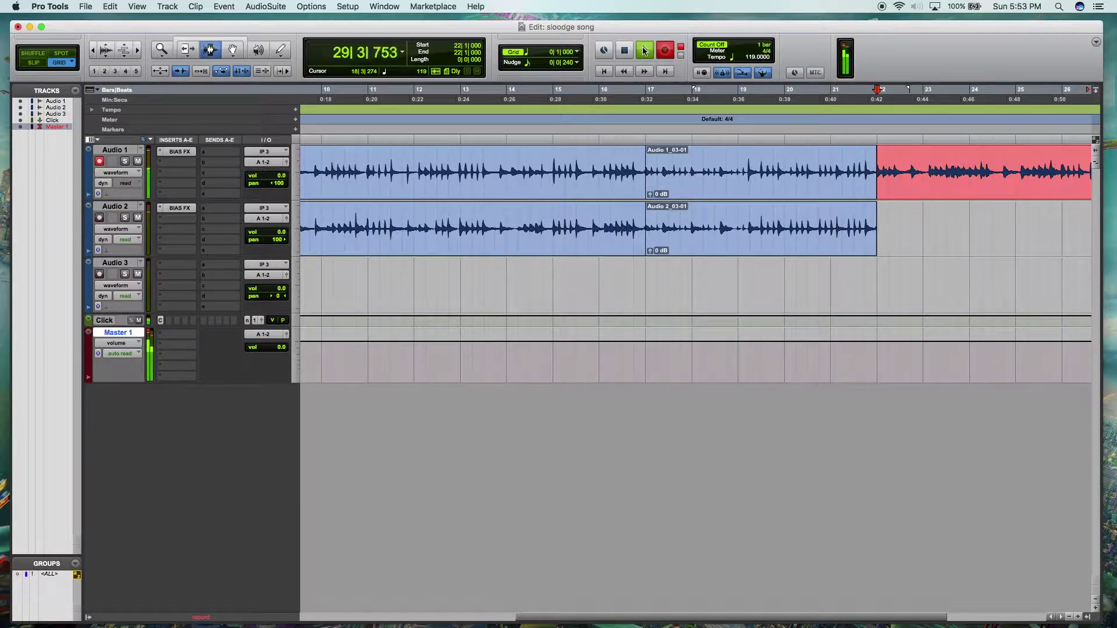
{"action": "left_click", "coordinate": [632, 51]}
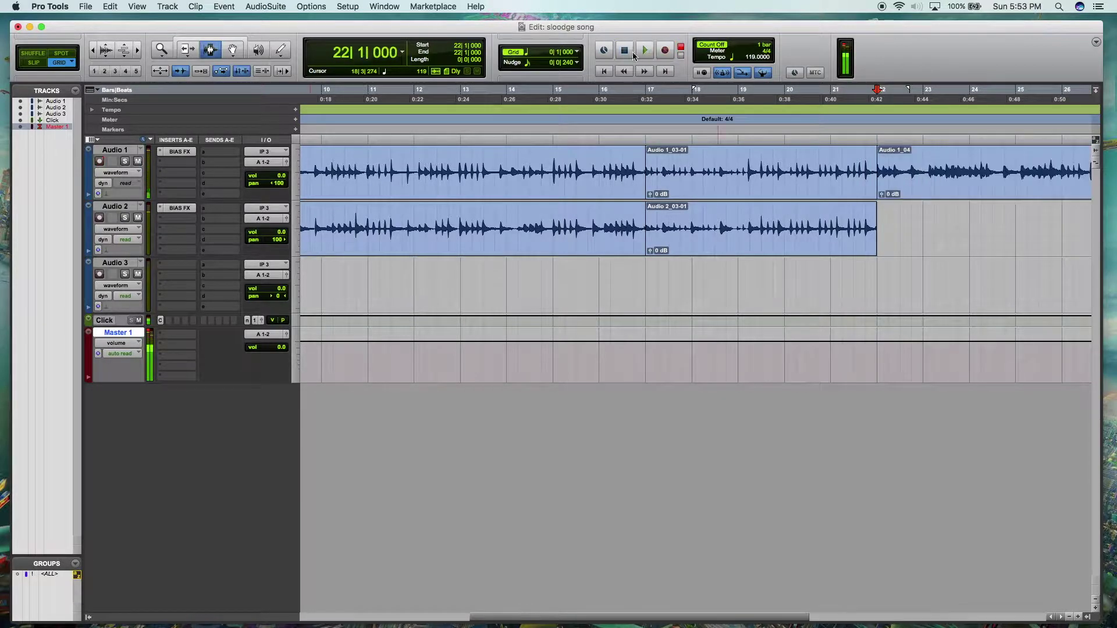
Step: Switch record-arming from Audio 1 to Audio 2 and record the doubled part from bar 22 to about bar 27
{"action": "left_click", "coordinate": [100, 161]}
{"action": "left_click", "coordinate": [100, 219]}
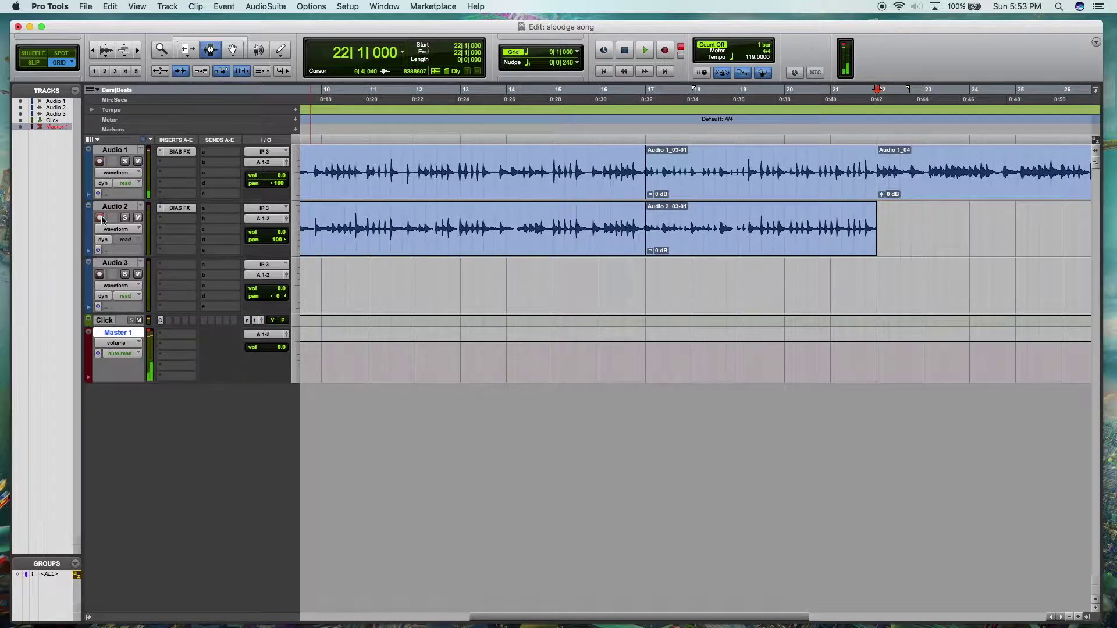
{"action": "left_click", "coordinate": [100, 218]}
{"action": "scroll", "coordinate": [399, 227], "scroll_direction": "left", "scroll_amount": 2}
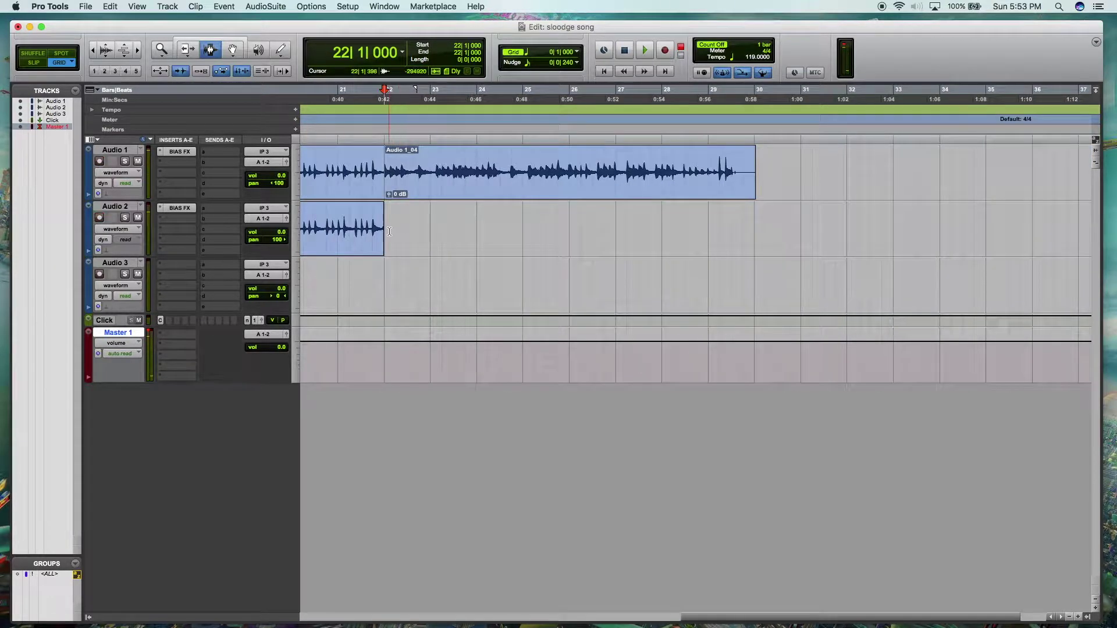
{"action": "left_click", "coordinate": [647, 52]}
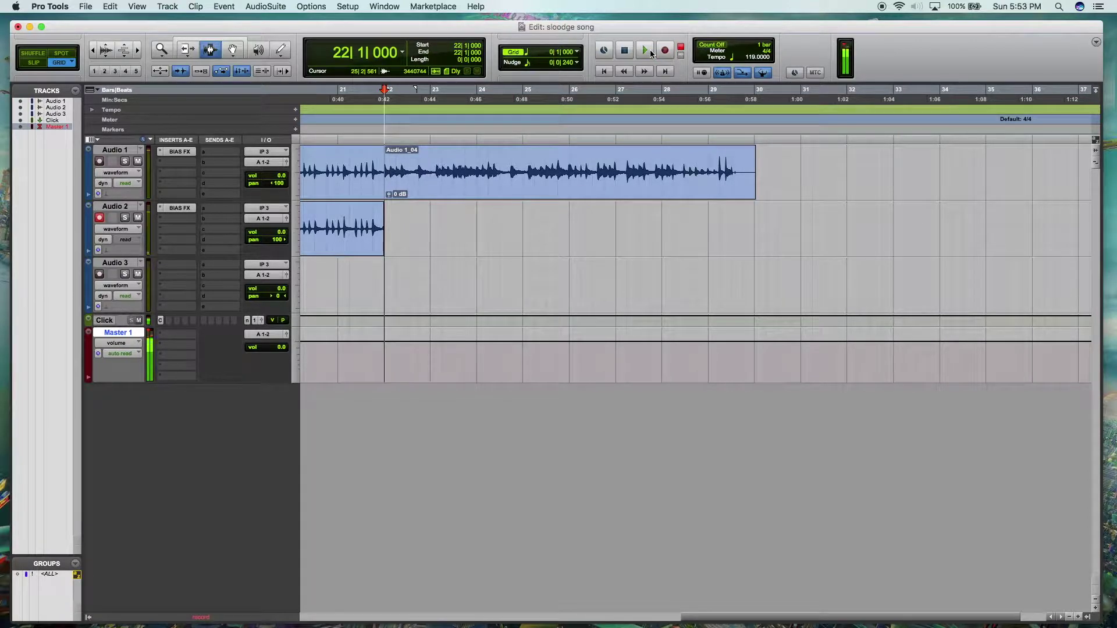
{"action": "left_click", "coordinate": [650, 50]}
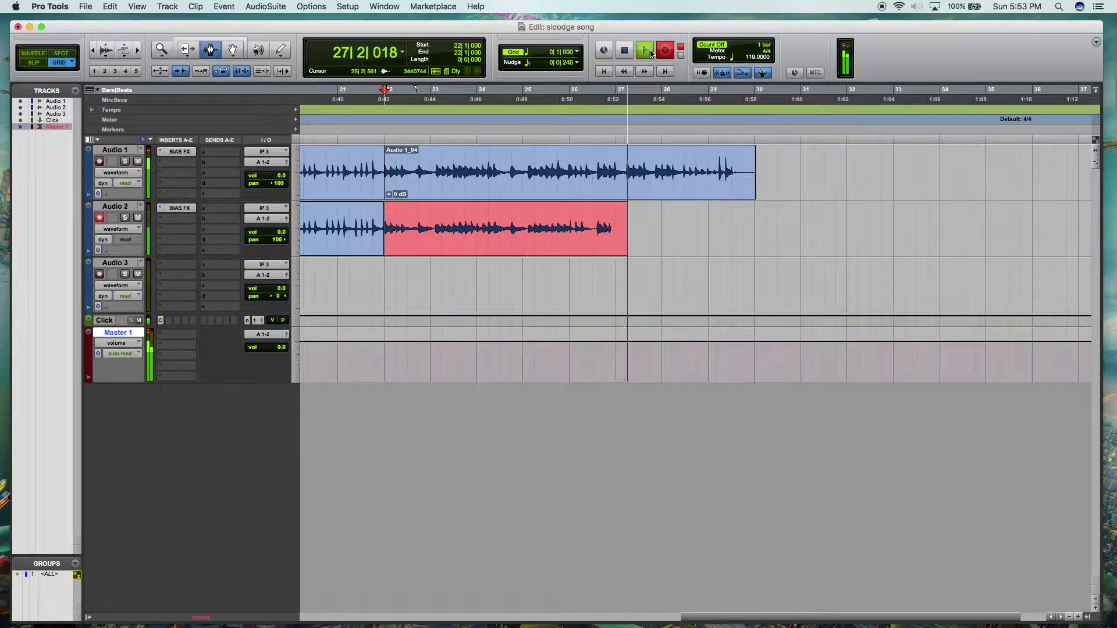
{"action": "key", "text": "space"}
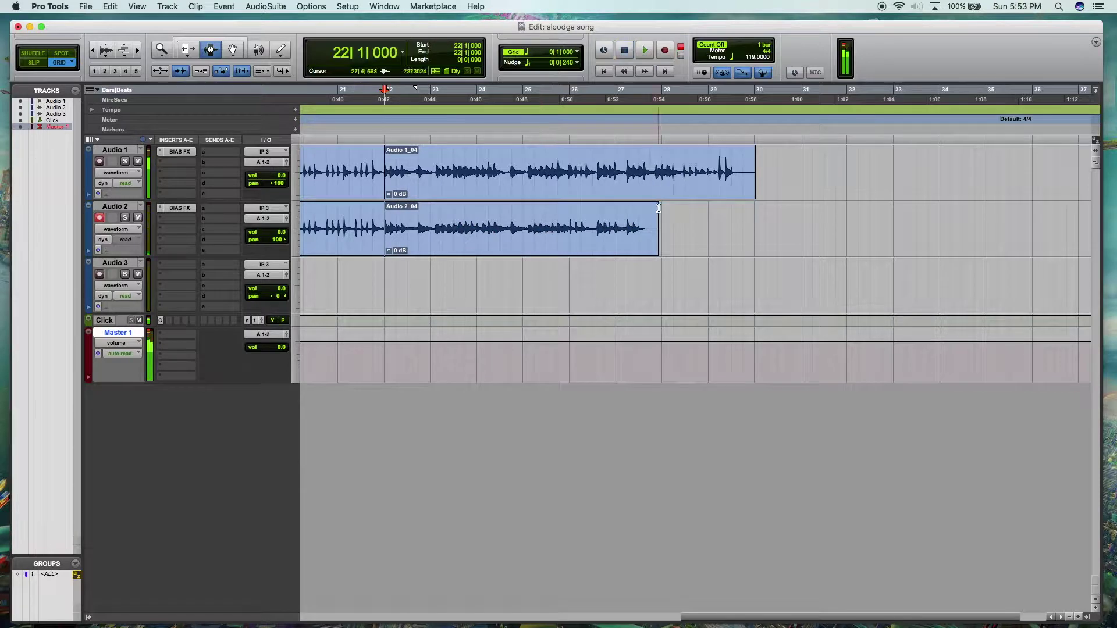
Step: Trim the end of the newest Audio 2 clip back to bar 26, checking it by playback
{"action": "left_click_drag", "start_coordinate": [685, 227], "coordinate": [610, 222]}
{"action": "key", "text": "Delete"}
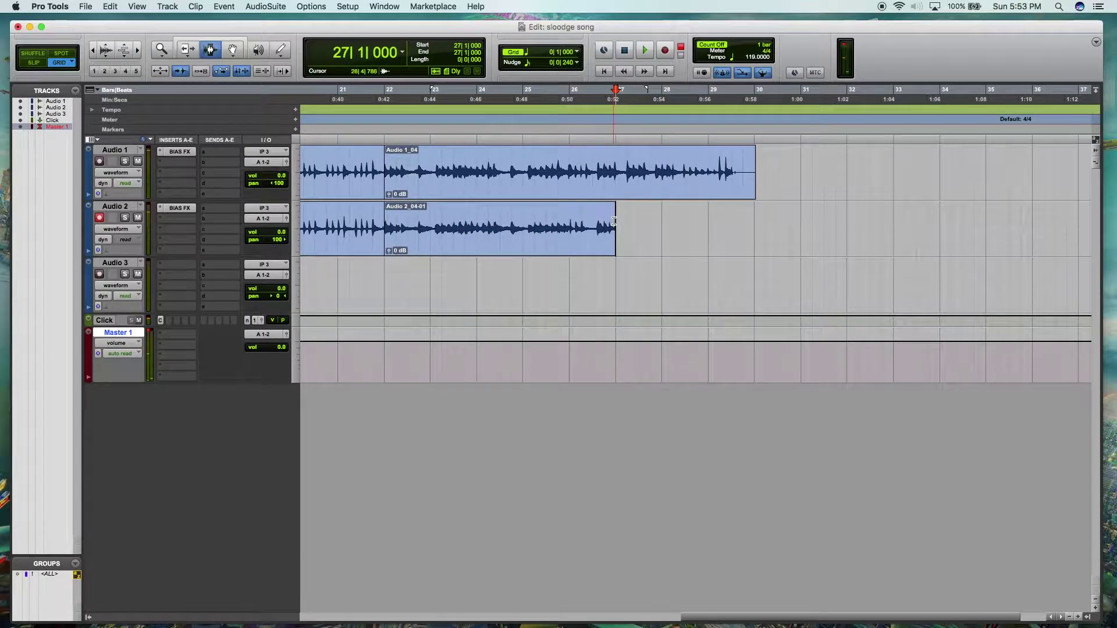
{"action": "key", "text": "space"}
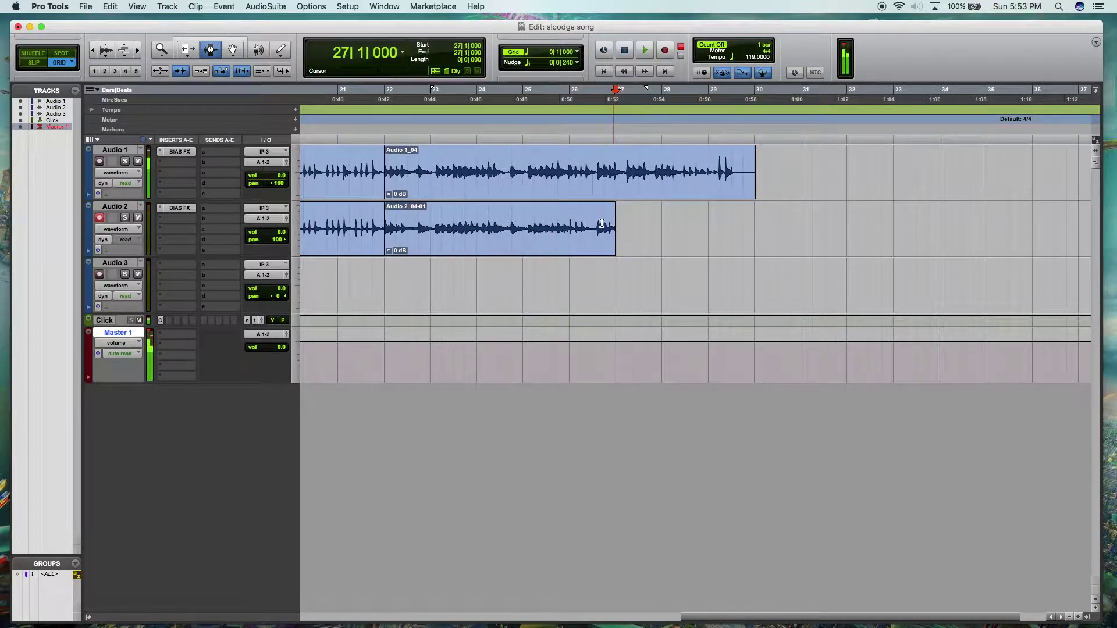
{"action": "left_click_drag", "start_coordinate": [685, 227], "coordinate": [571, 225]}
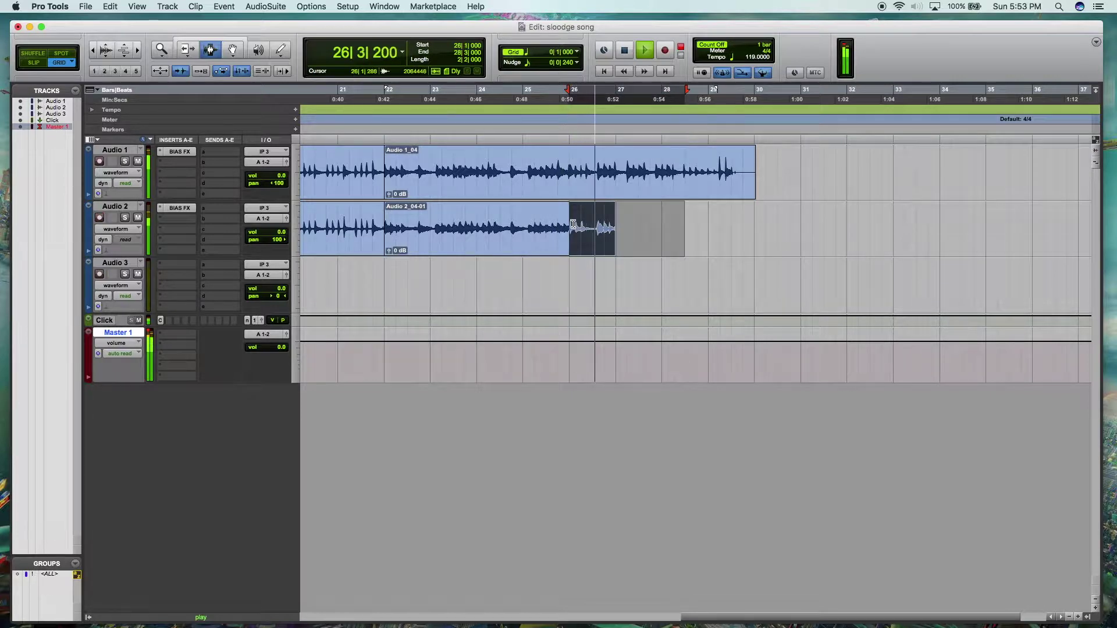
{"action": "key", "text": "Delete"}
{"action": "key", "text": "space"}
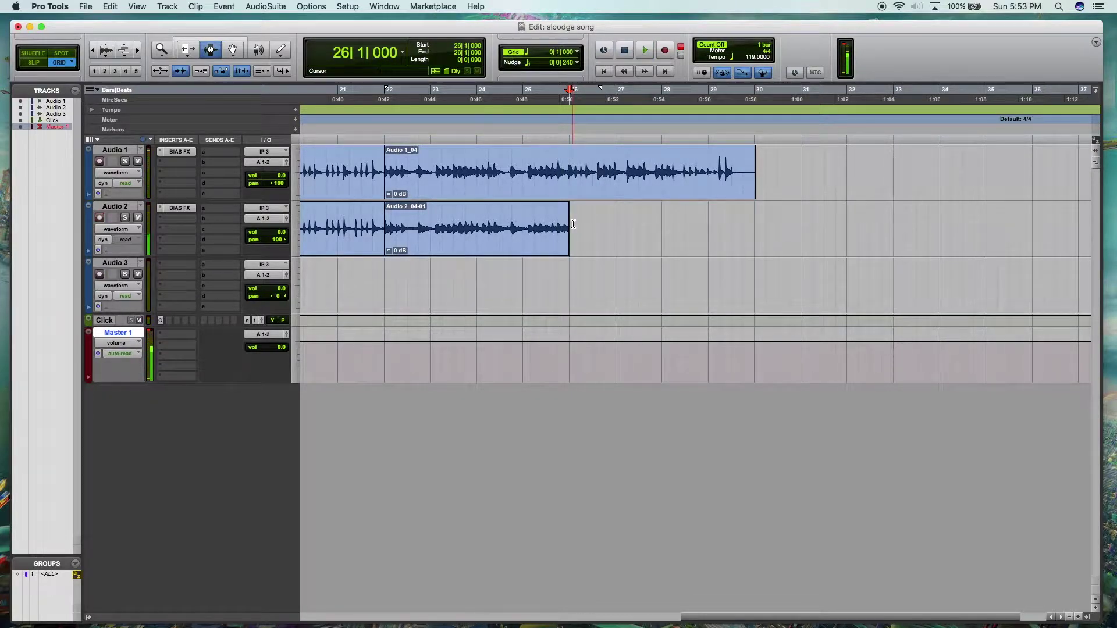
Step: Record a replacement ending on Audio 2 from bar 26 and trim the new clip's end back to bar 29
{"action": "key", "text": "space"}
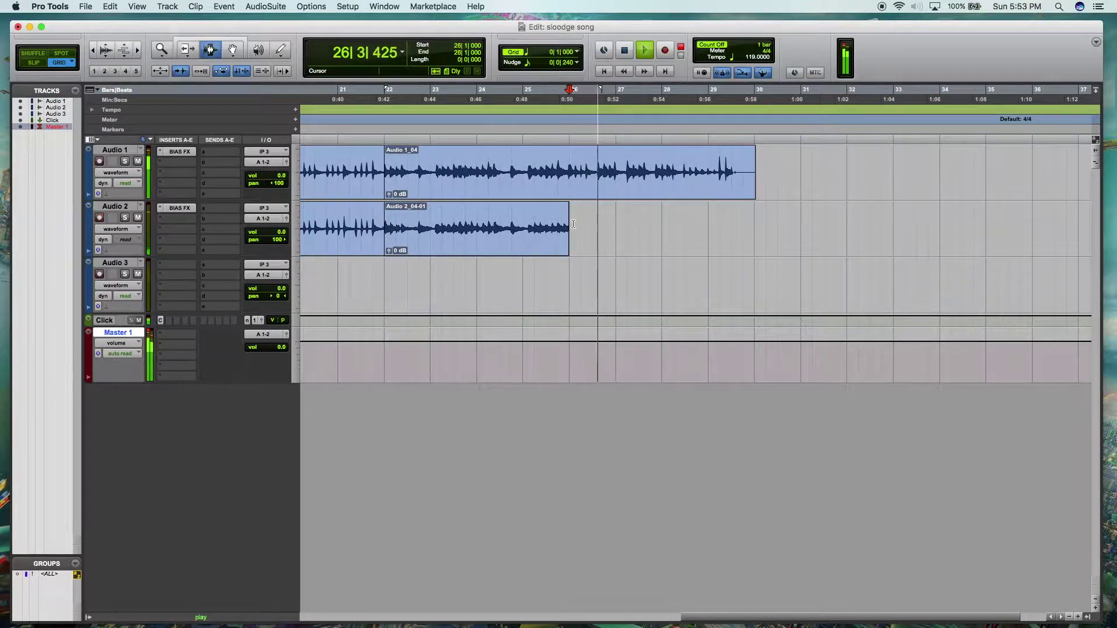
{"action": "key", "text": "space"}
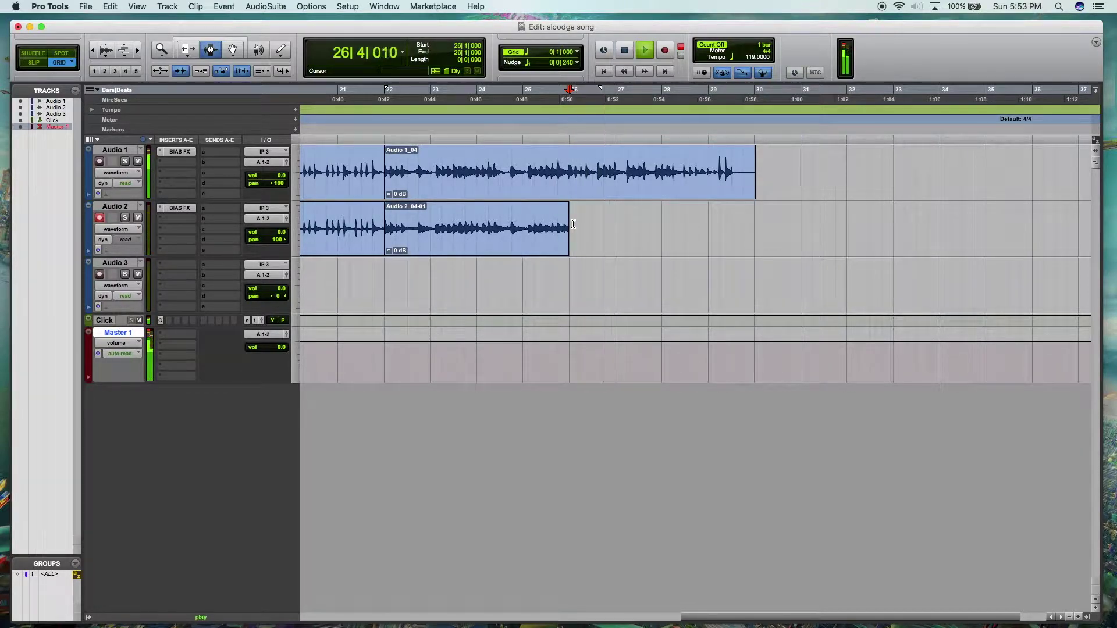
{"action": "key", "text": "space"}
{"action": "key", "text": "super+space"}
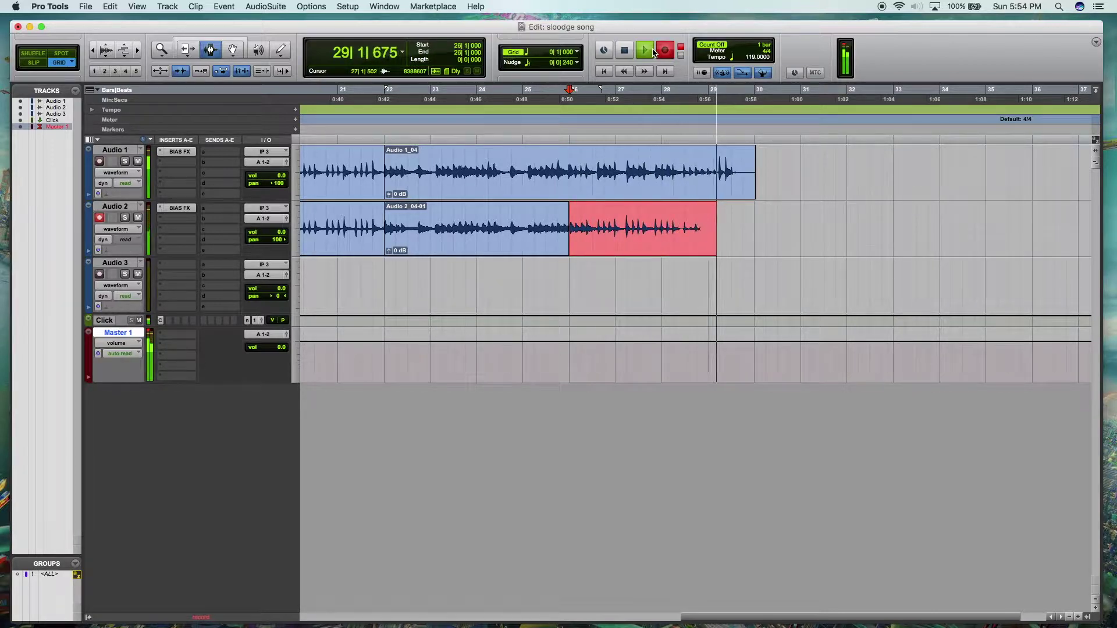
{"action": "key", "text": "space"}
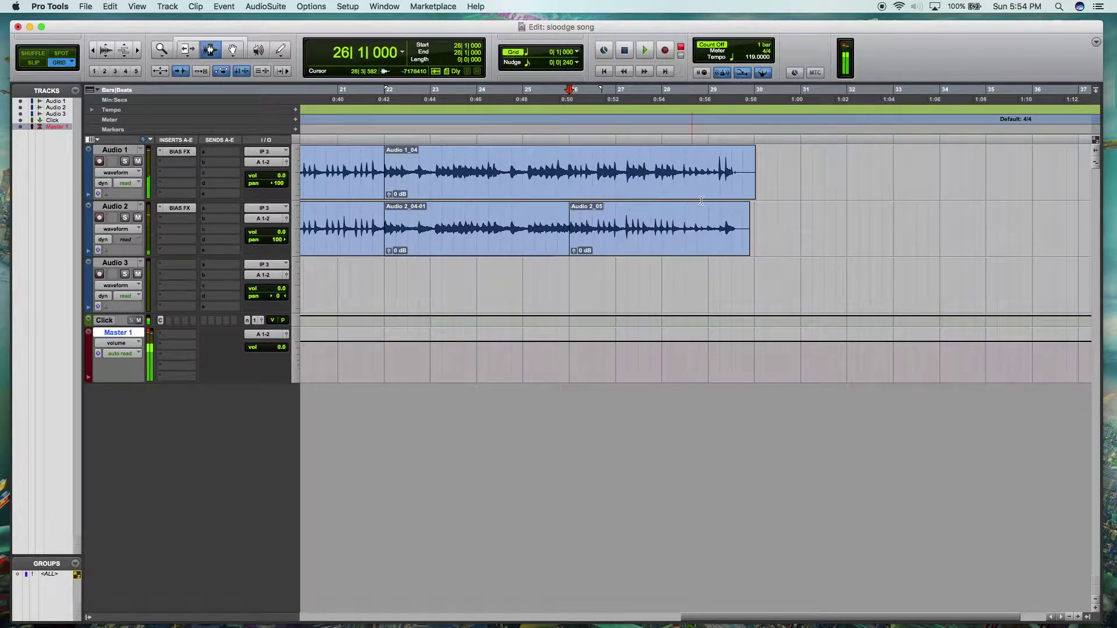
{"action": "left_click_drag", "start_coordinate": [814, 230], "coordinate": [707, 231]}
{"action": "key", "text": "Delete"}
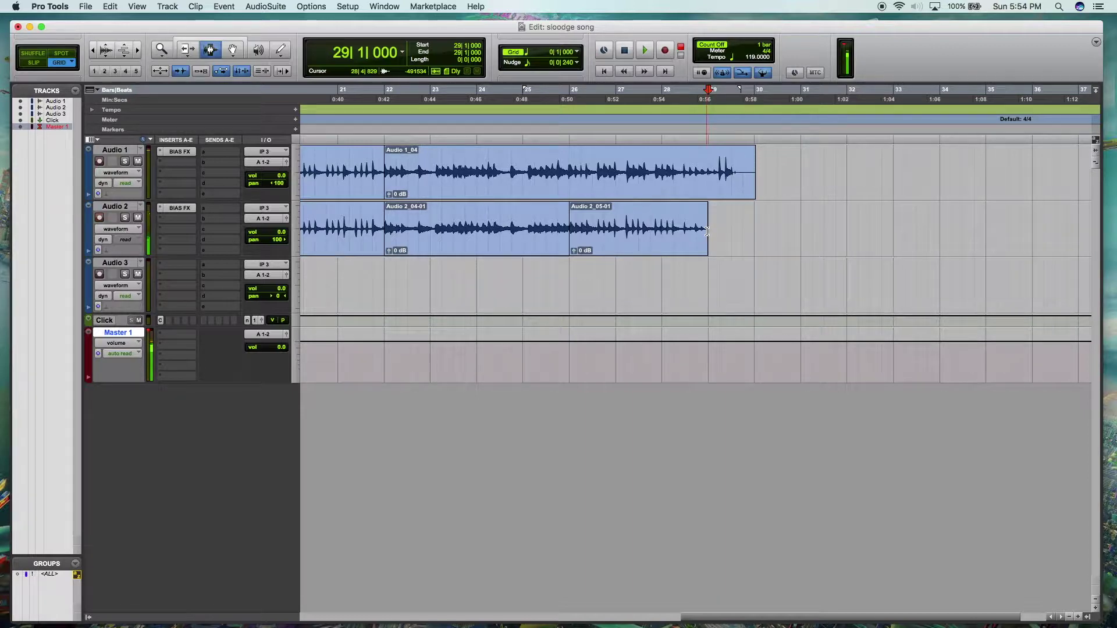
{"action": "left_click", "coordinate": [665, 50]}
{"action": "left_click", "coordinate": [642, 51]}
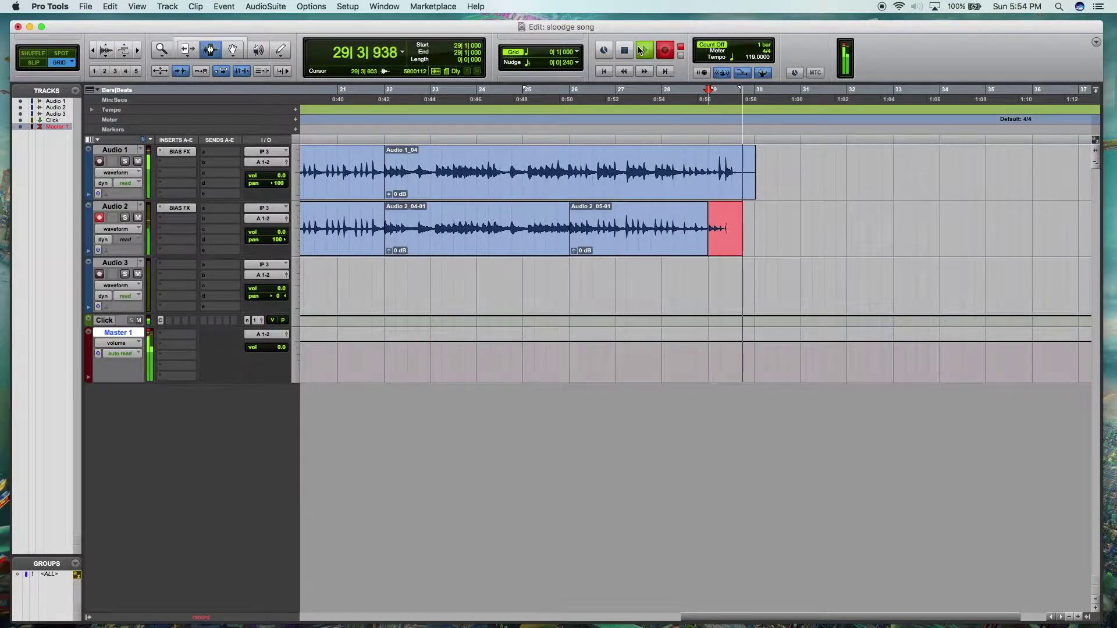
{"action": "key", "text": "super+period"}
Step: Trim the end of the last Audio 2 clip back to bar 28 beat 3, checking the cut by playback
{"action": "left_click_drag", "start_coordinate": [731, 227], "coordinate": [697, 227]}
{"action": "key", "text": "space"}
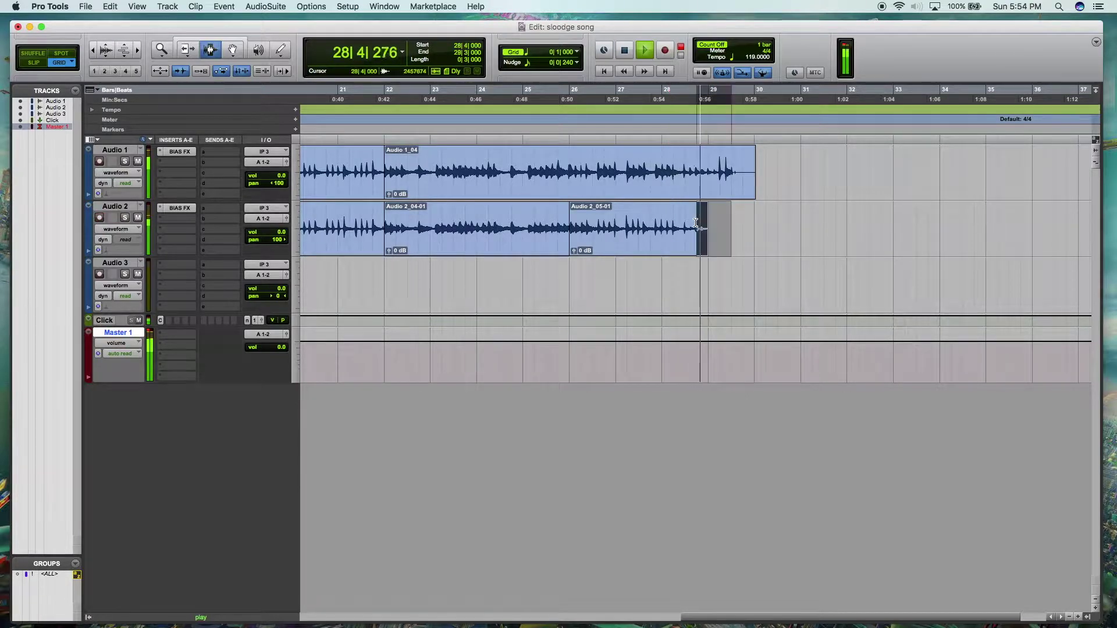
{"action": "left_click_drag", "start_coordinate": [696, 223], "coordinate": [685, 223]}
{"action": "key", "text": "space"}
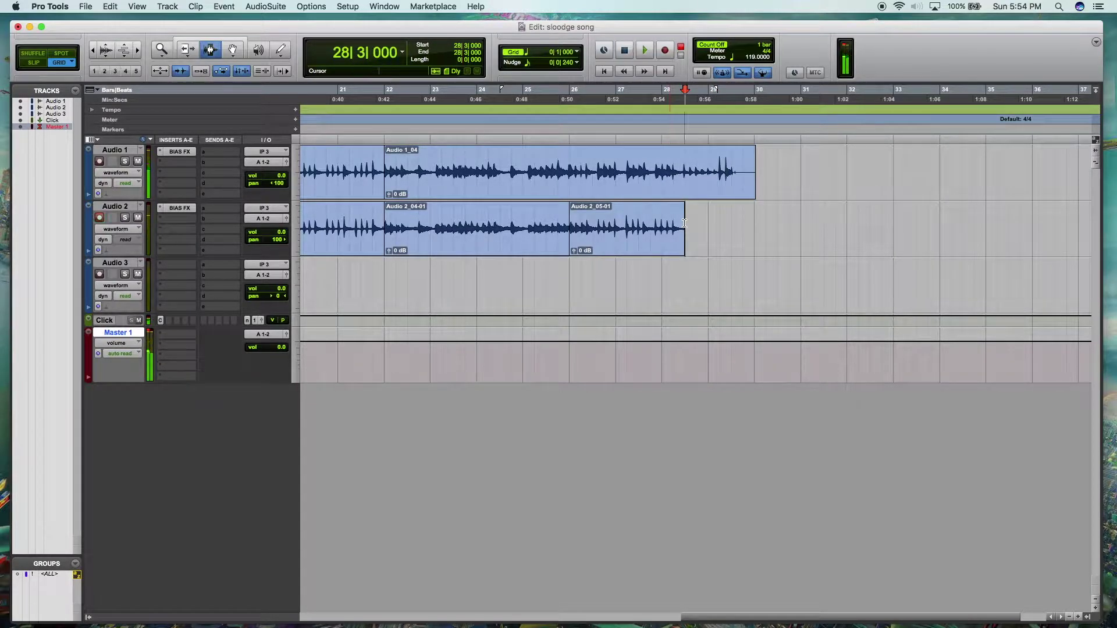
Step: Record a new ending on Audio 2 from bar 28 beat 3 and trim the Audio 1 and Audio 2 ends to bar 30
{"action": "left_click", "coordinate": [646, 48]}
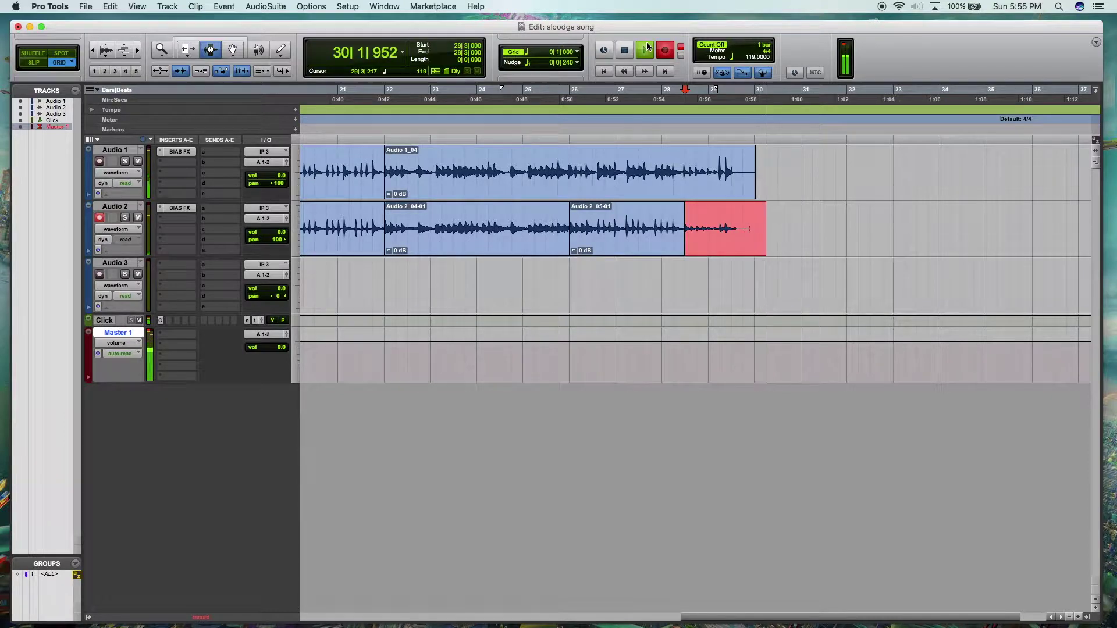
{"action": "left_click", "coordinate": [646, 49]}
{"action": "left_click_drag", "start_coordinate": [755, 169], "coordinate": [753, 165]}
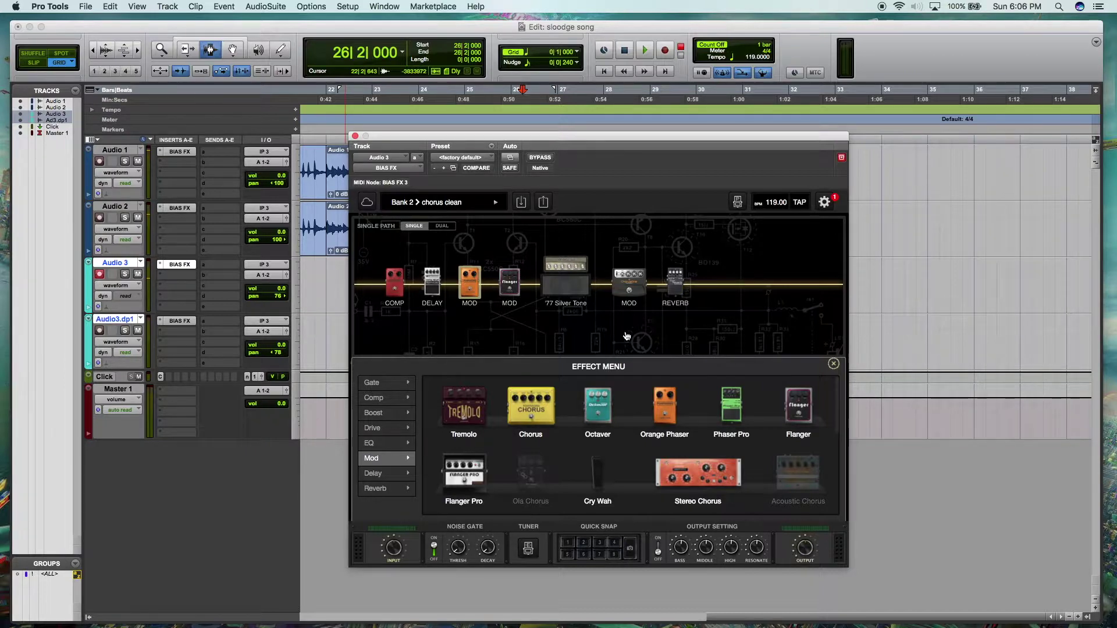
Step: Examine the orange phaser, flanger and ChorusOne pedals in Audio 3's BIAS FX "chorus clean" chain, and close the plug-in
{"action": "left_click", "coordinate": [471, 284]}
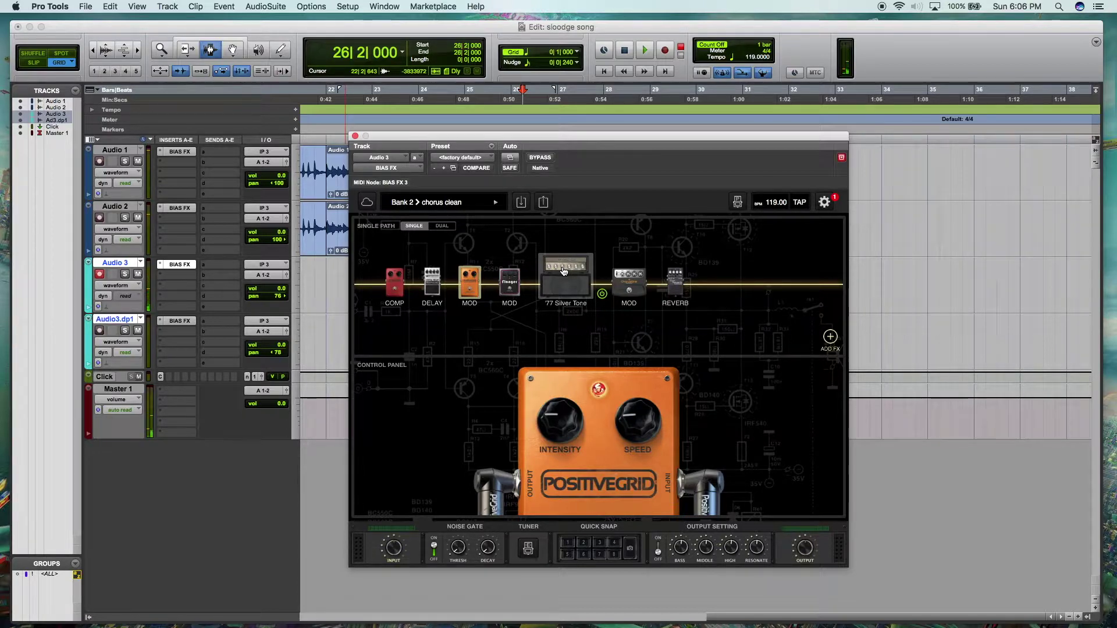
{"action": "left_click", "coordinate": [510, 282]}
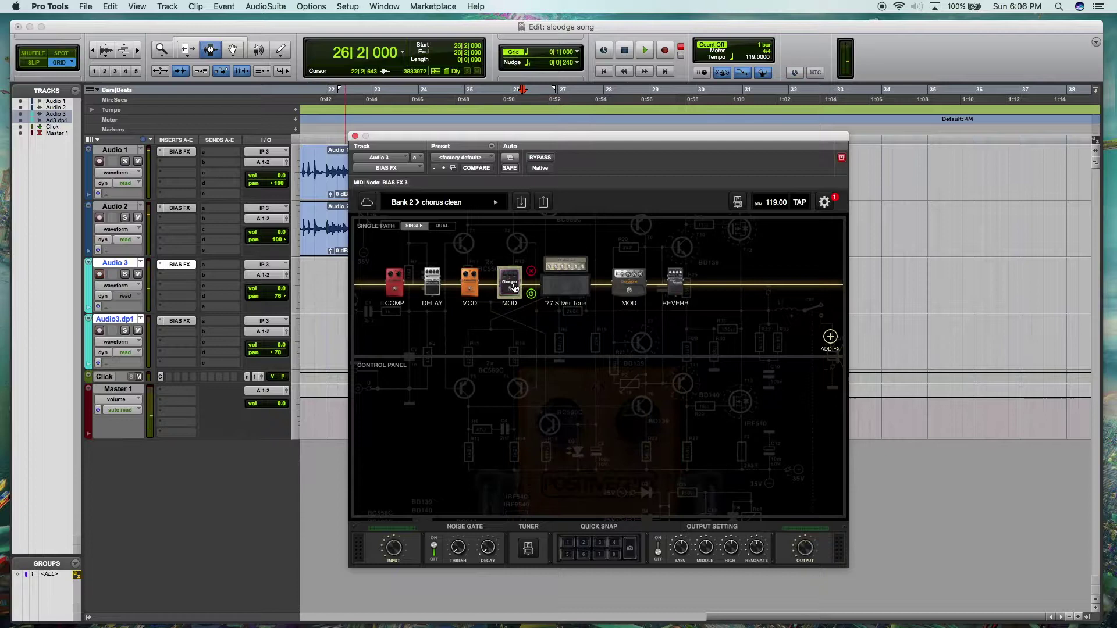
{"action": "left_click", "coordinate": [625, 276]}
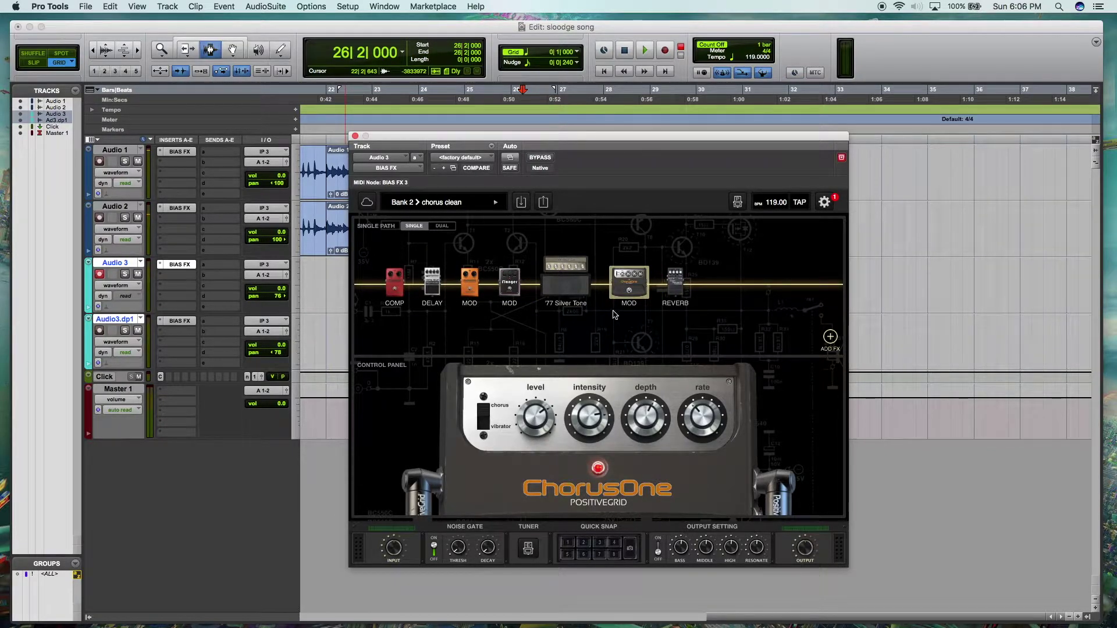
{"action": "left_click", "coordinate": [355, 135]}
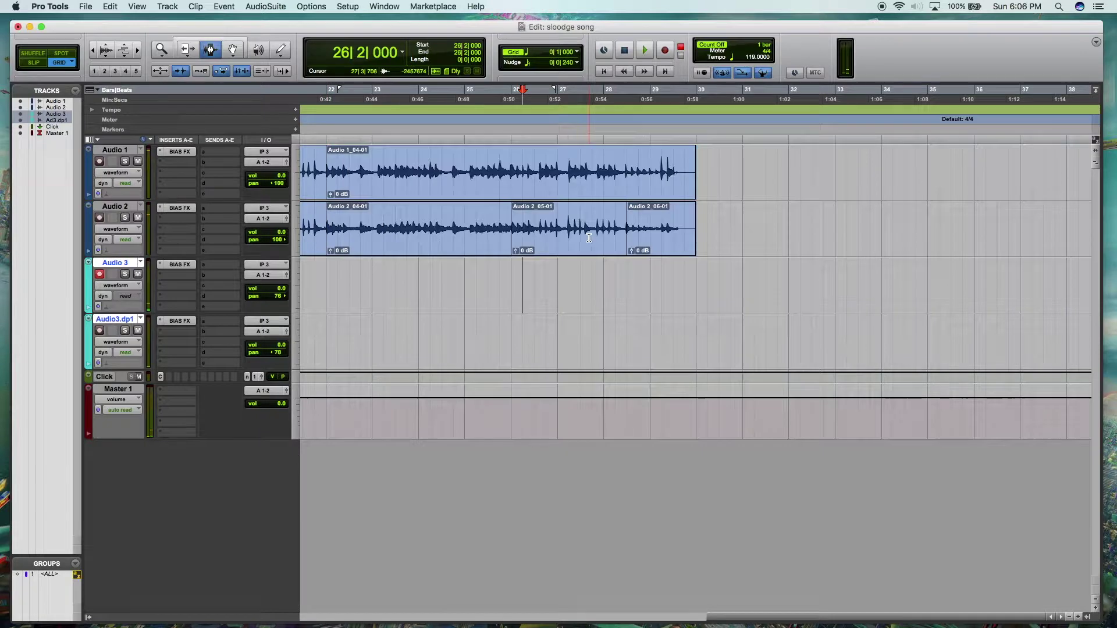
Step: Record the clean guitar part on Audio 3 from bar 28 beat 2 to about bar 44
{"action": "left_click", "coordinate": [635, 274]}
{"action": "left_click", "coordinate": [595, 274]}
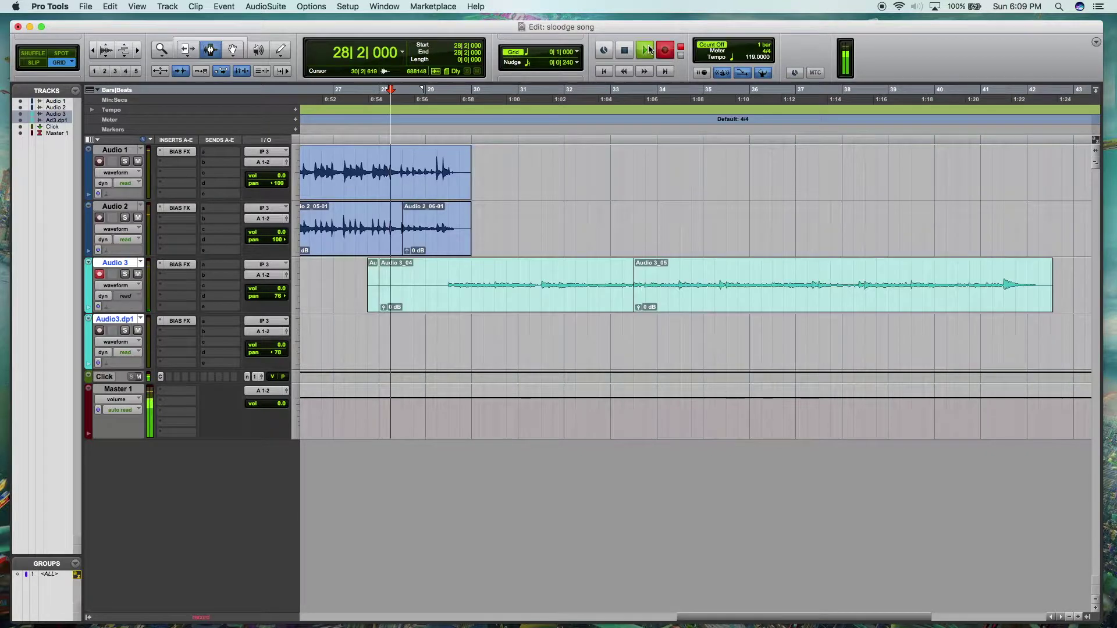
{"action": "left_click", "coordinate": [650, 49]}
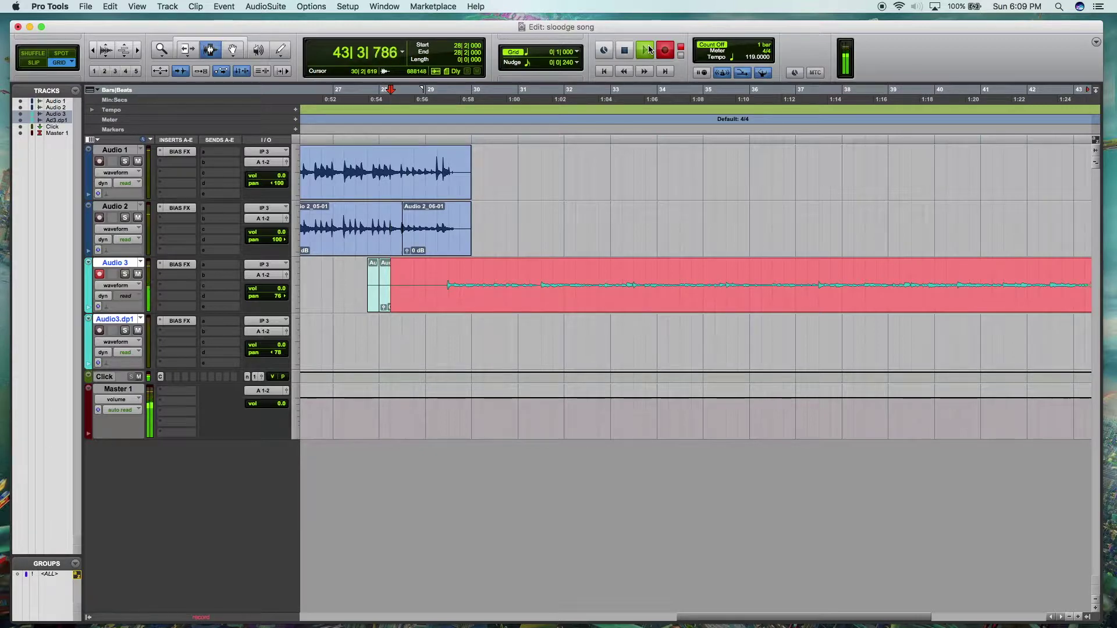
{"action": "key", "text": "space"}
Step: Trim the end of the Audio 3 take back to bar 43 beat 3, playing from bar 41 beat 4 to find the cut
{"action": "scroll", "coordinate": [769, 243], "scroll_direction": "right", "scroll_amount": 5}
{"action": "left_click", "coordinate": [770, 243]}
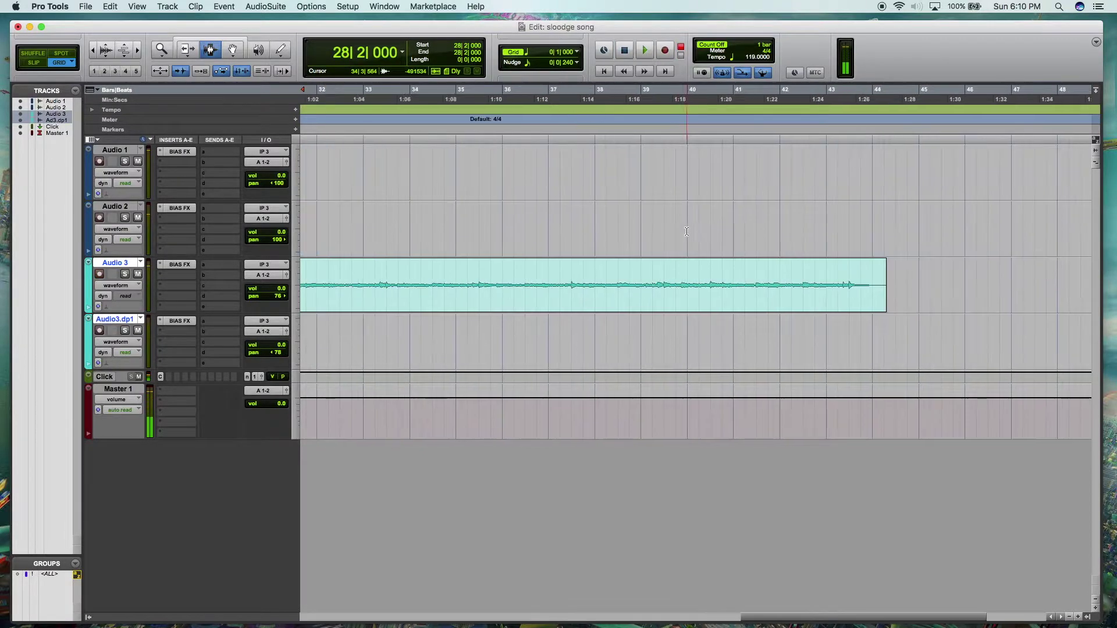
{"action": "key", "text": "space"}
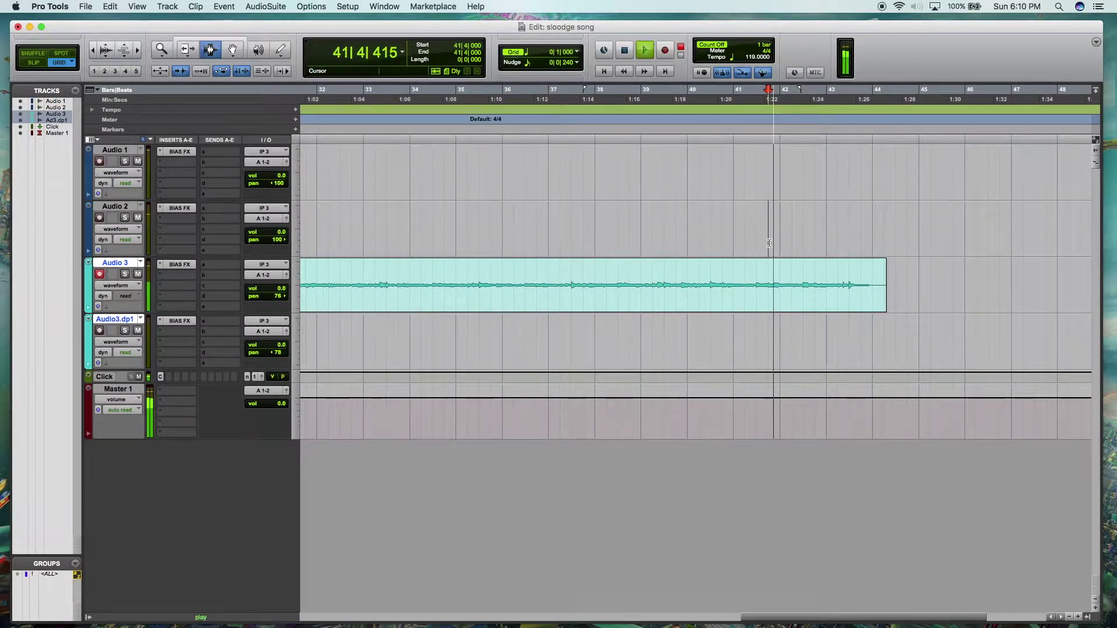
{"action": "left_click", "coordinate": [919, 281]}
{"action": "left_click_drag", "start_coordinate": [923, 282], "coordinate": [848, 281]}
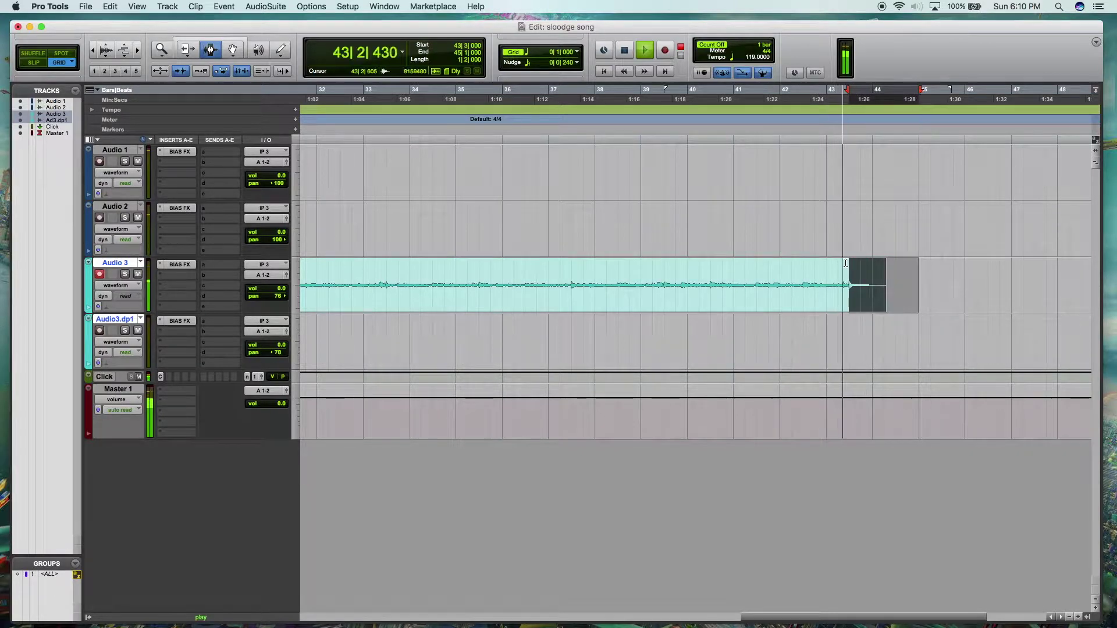
{"action": "key", "text": "Delete"}
{"action": "key", "text": "space"}
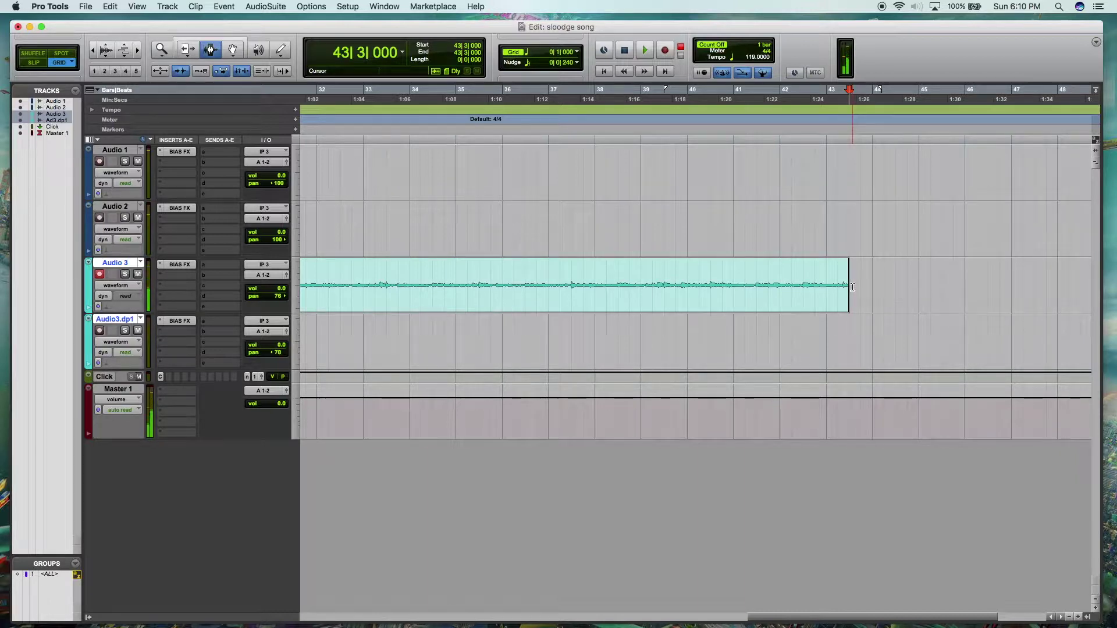
Step: Play Audio 3 from bar 41 beat 3 and record a new ending from bar 43 beat 3 to about bar 46
{"action": "left_click", "coordinate": [761, 265]}
{"action": "key", "text": "space"}
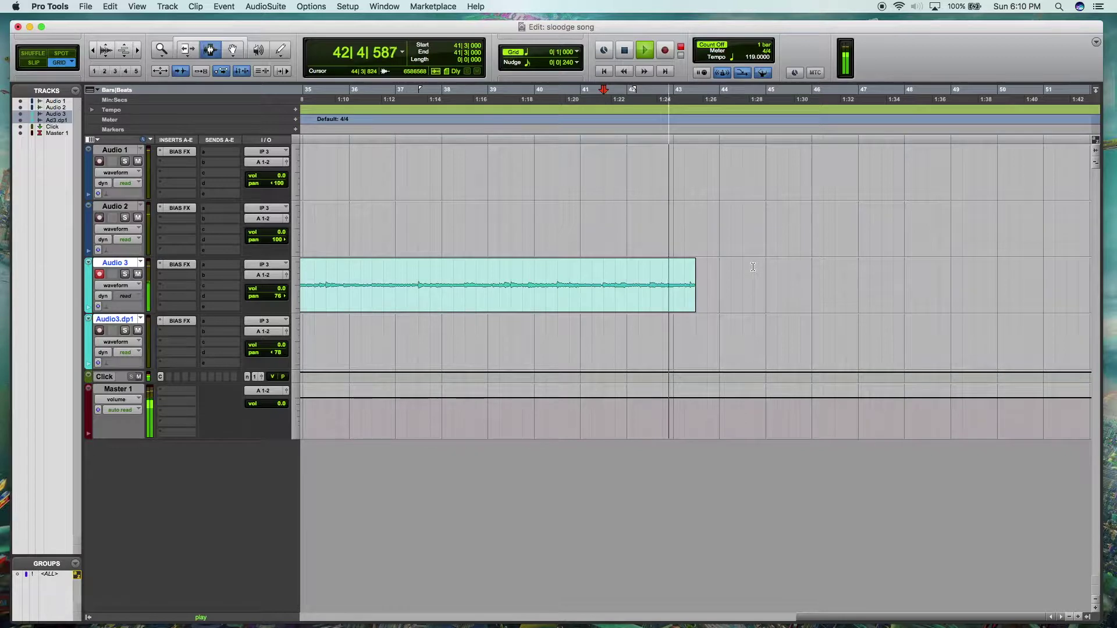
{"action": "key", "text": "space"}
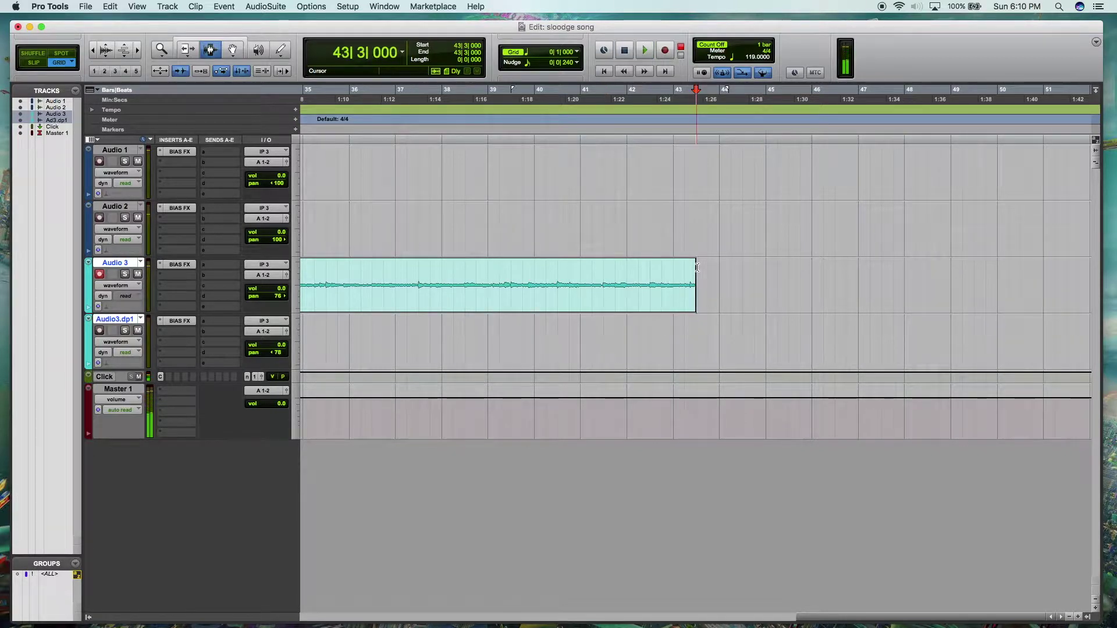
{"action": "left_click", "coordinate": [640, 51]}
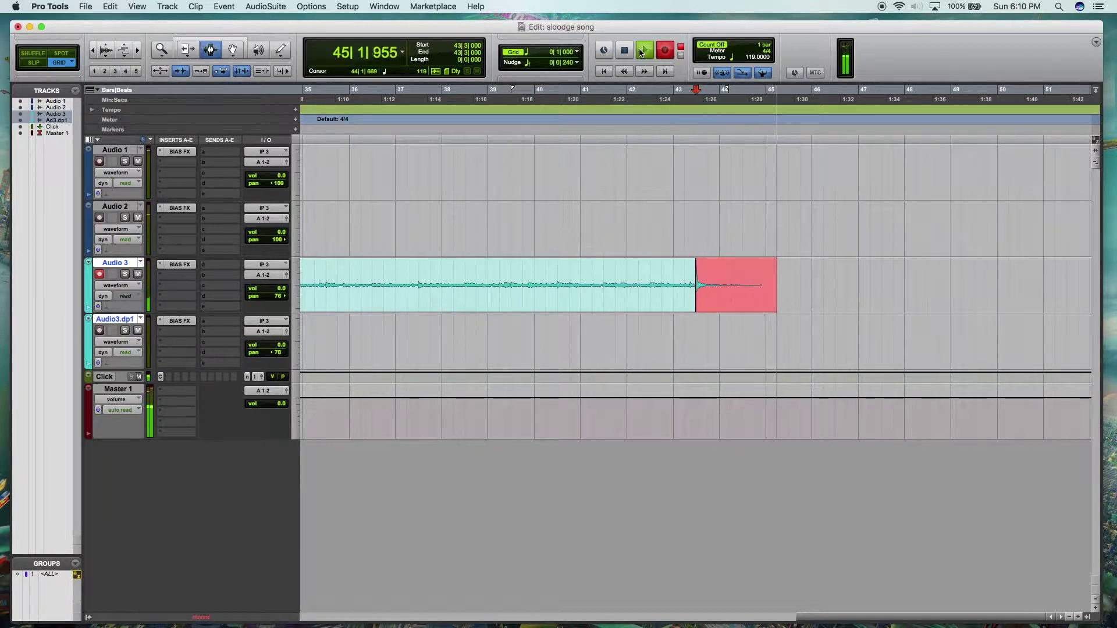
{"action": "left_click", "coordinate": [640, 51]}
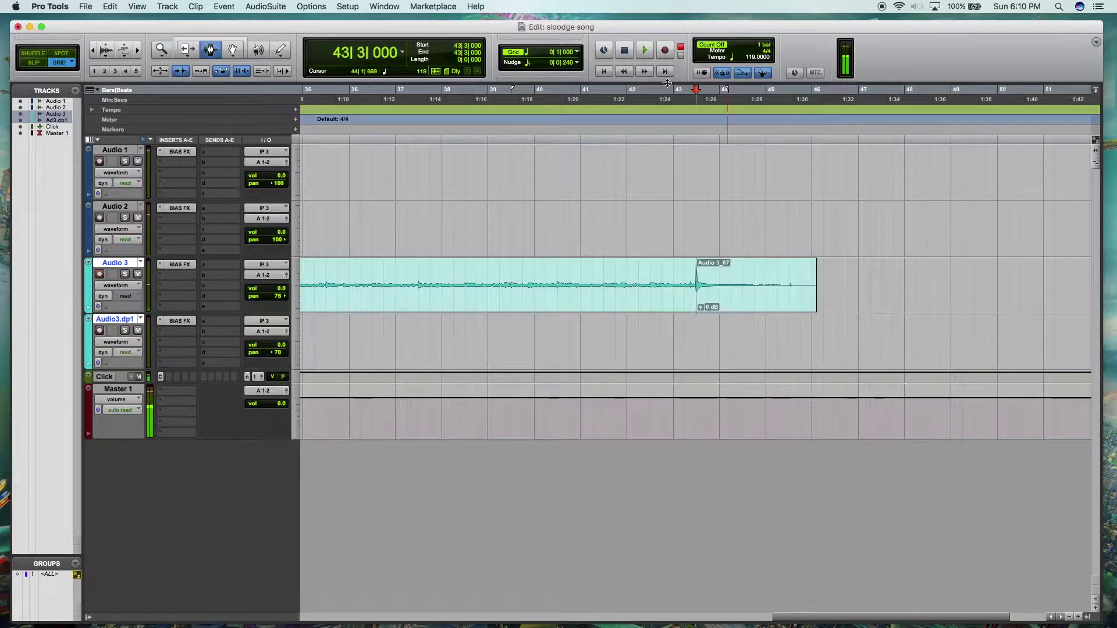
Step: Disarm Audio 3 and copy its BIAS FX "chorus clean" setup to the BIAS FX insert on Audio3.dp1
{"action": "scroll", "coordinate": [756, 305], "scroll_direction": "left", "scroll_amount": 10}
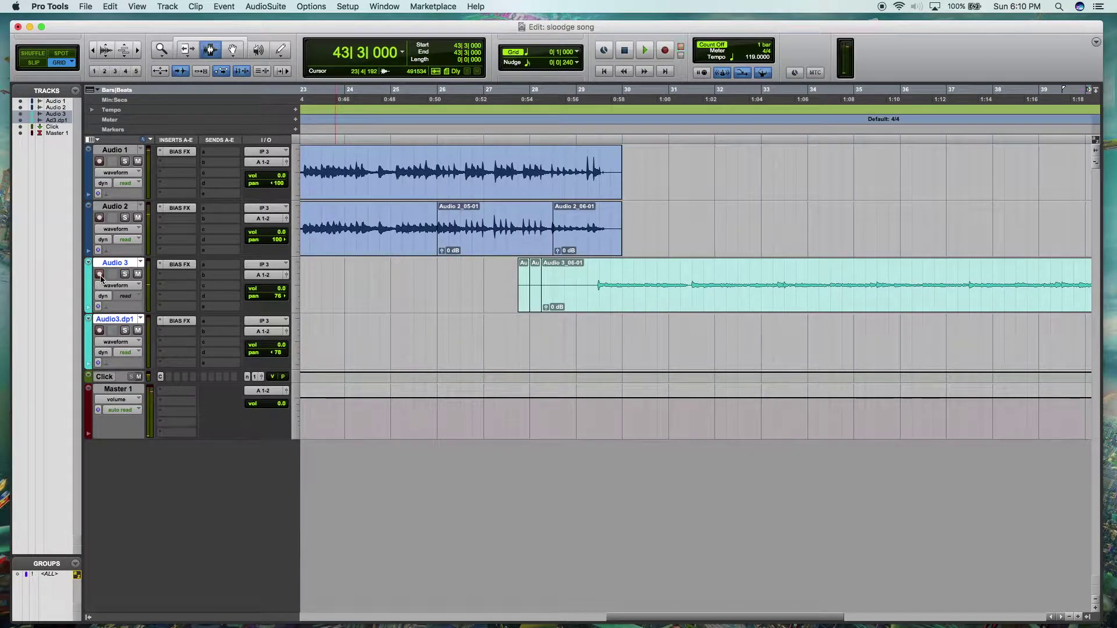
{"action": "left_click", "coordinate": [192, 322]}
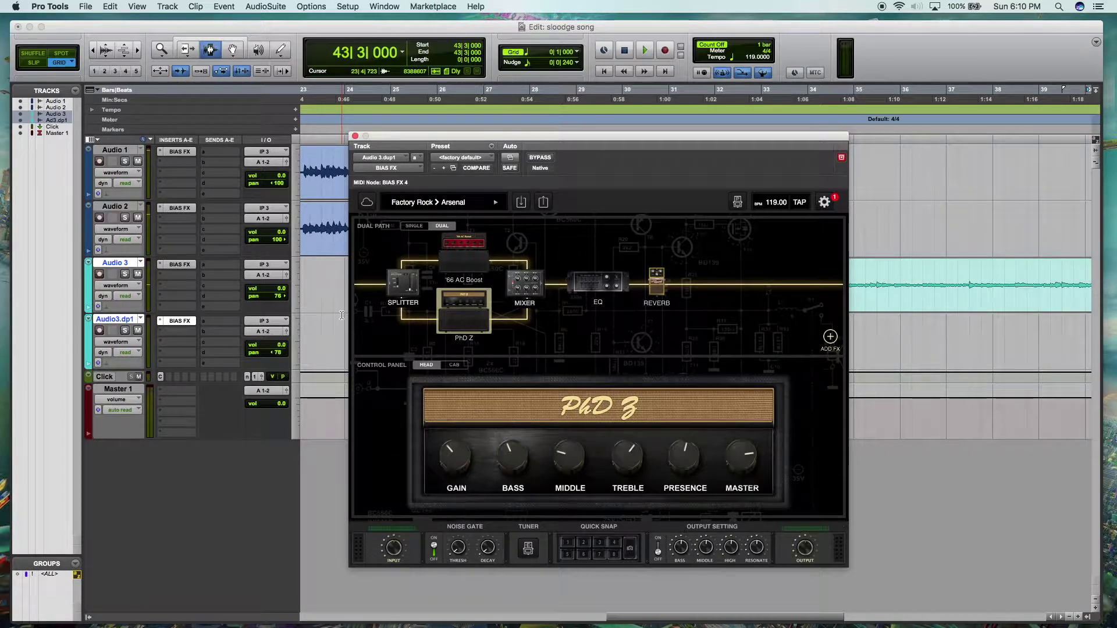
{"action": "left_click", "coordinate": [179, 271]}
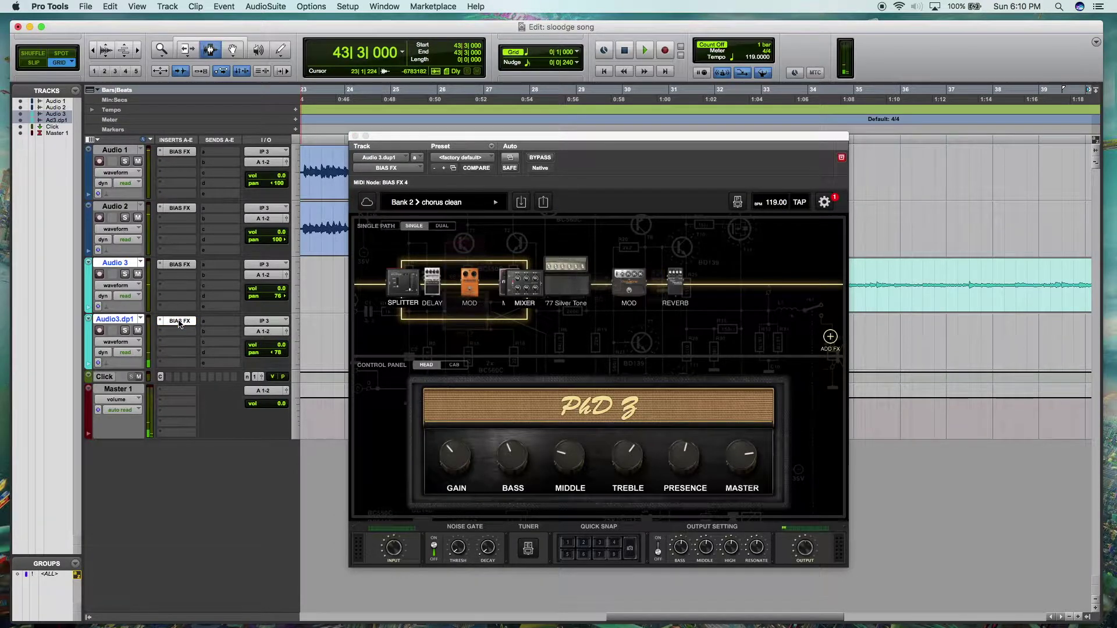
Step: Replace the orange phaser in Audio3.dp1's BIAS FX chain with a Tremulator between the delay and the flanger
{"action": "left_click_drag", "start_coordinate": [481, 284], "coordinate": [809, 342]}
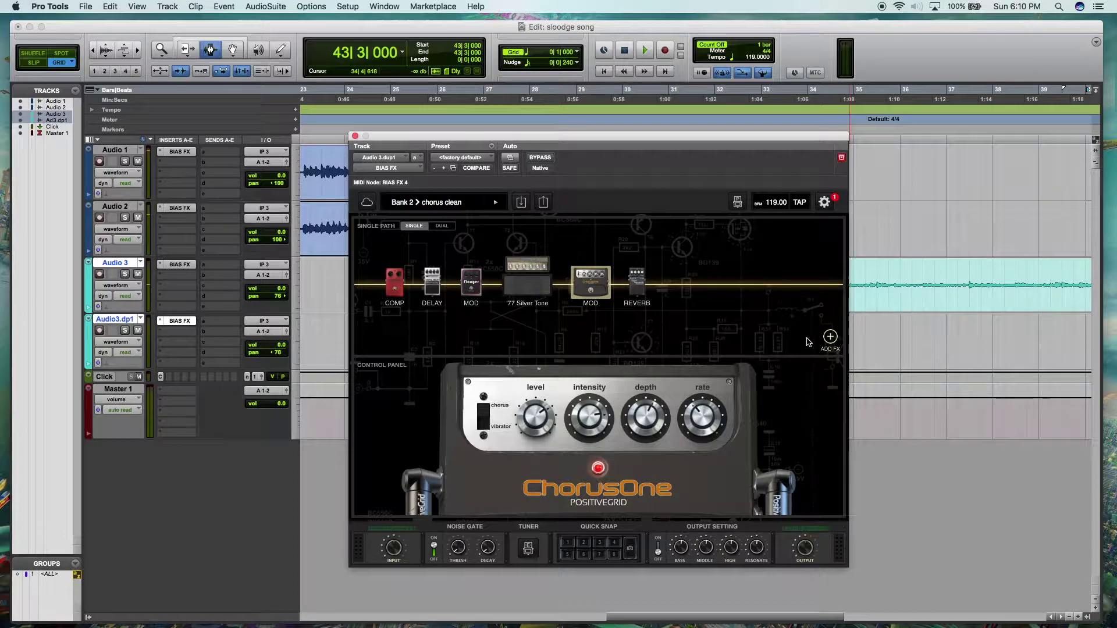
{"action": "left_click", "coordinate": [833, 343]}
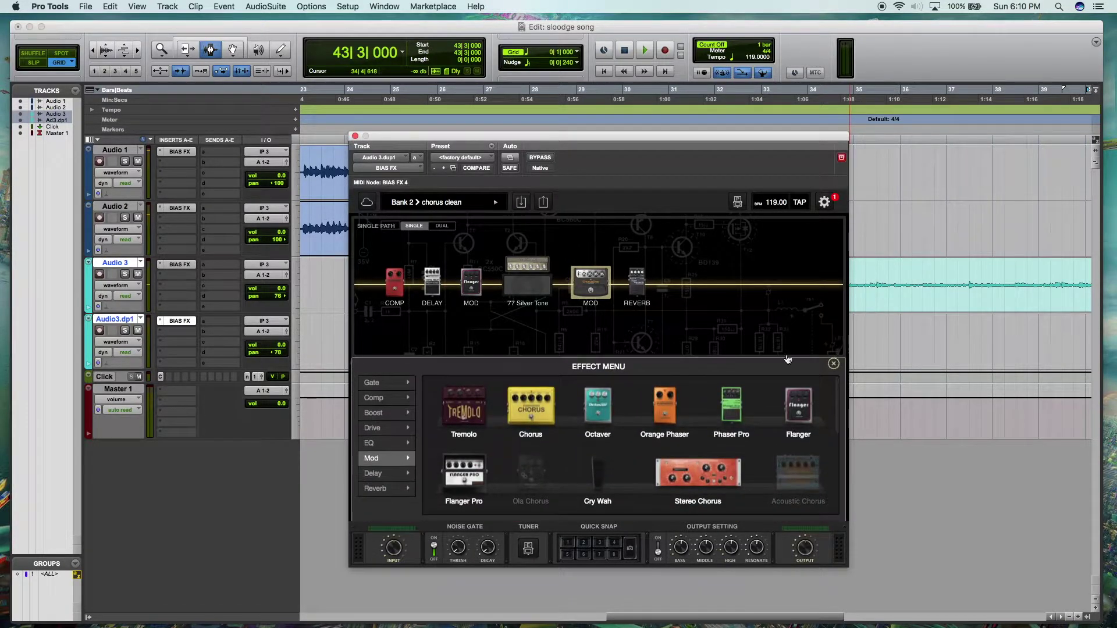
{"action": "scroll", "coordinate": [645, 422], "scroll_direction": "down", "scroll_amount": 3}
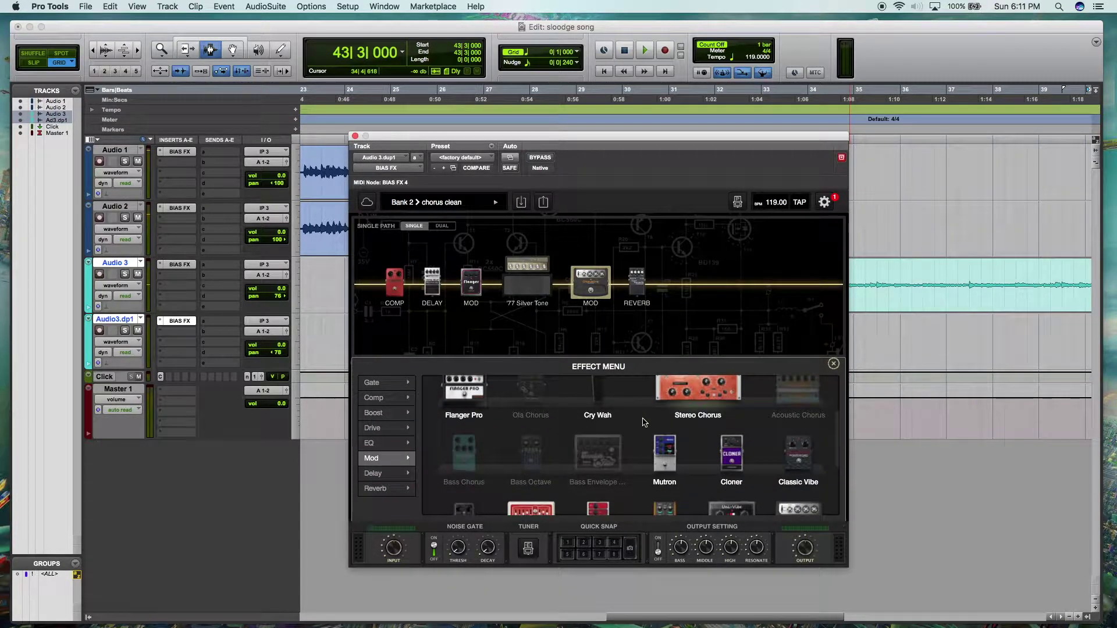
{"action": "scroll", "coordinate": [644, 422], "scroll_direction": "down", "scroll_amount": 5}
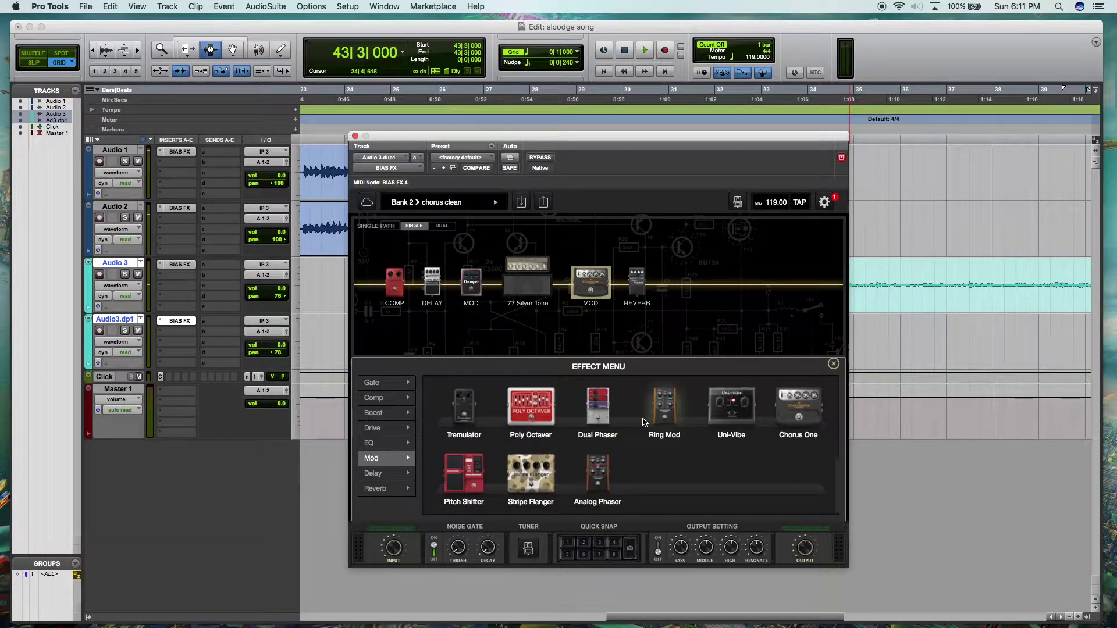
{"action": "scroll", "coordinate": [644, 422], "scroll_direction": "up", "scroll_amount": 3}
{"action": "scroll", "coordinate": [628, 413], "scroll_direction": "down", "scroll_amount": 3}
{"action": "left_click_drag", "start_coordinate": [464, 428], "coordinate": [473, 287]}
{"action": "mouse_move", "coordinate": [455, 293]}
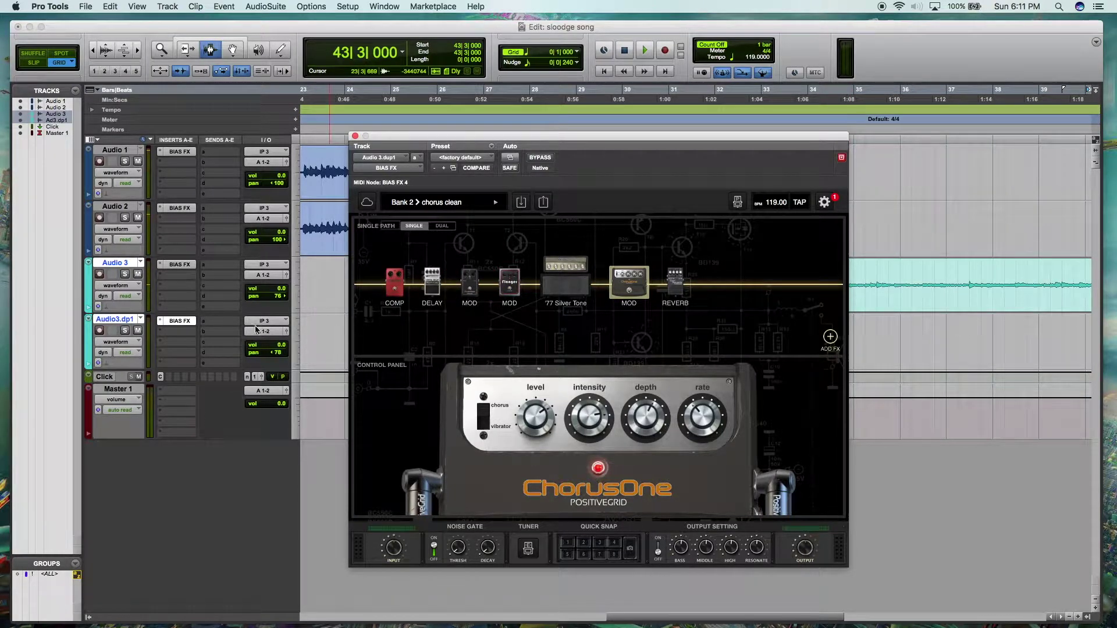
Step: Record-arm Audio3.dp1, show the Tremulator's controls and close the BIAS FX window
{"action": "left_click", "coordinate": [99, 331]}
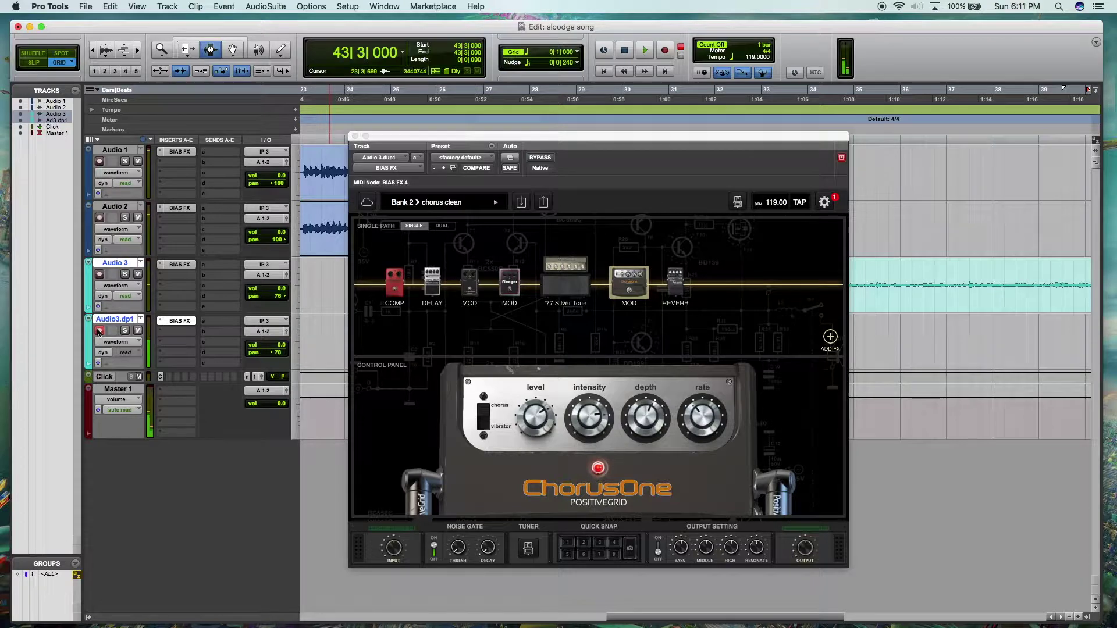
{"action": "left_click", "coordinate": [469, 284]}
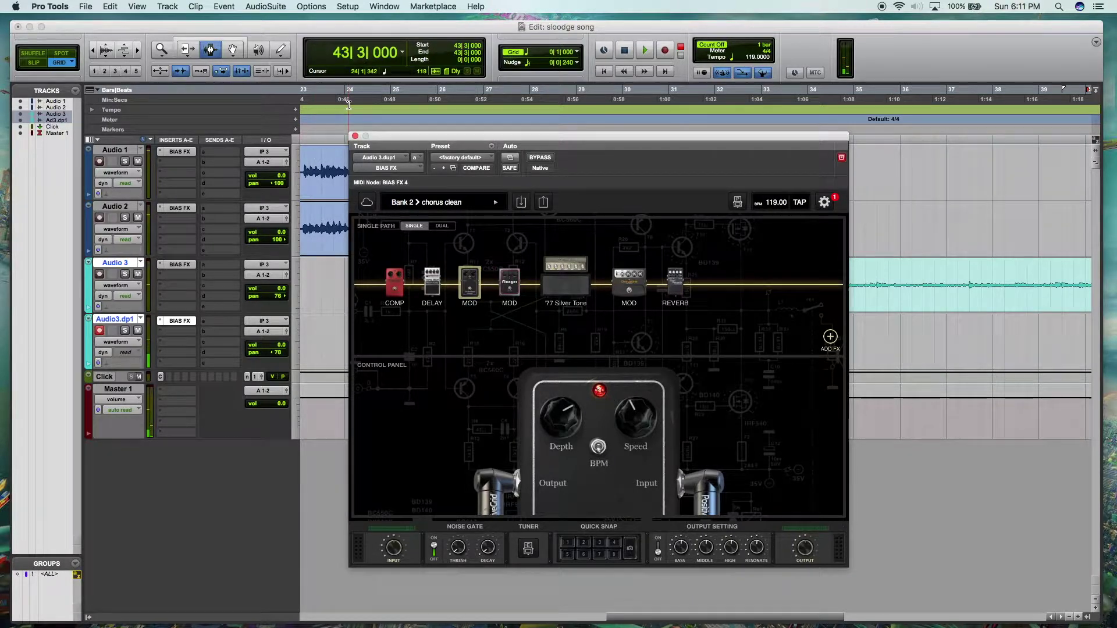
{"action": "left_click", "coordinate": [355, 137]}
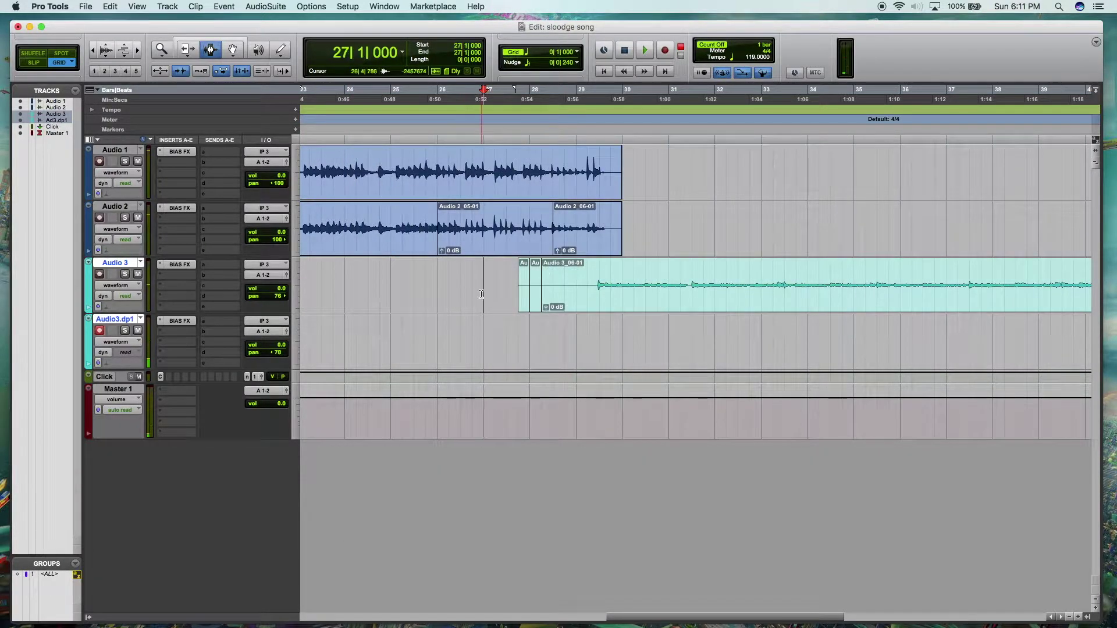
Step: Play the song from bar 27 and record the second clean guitar part on Audio3.dp1 from bar 27 to about bar 36
{"action": "left_click", "coordinate": [645, 51]}
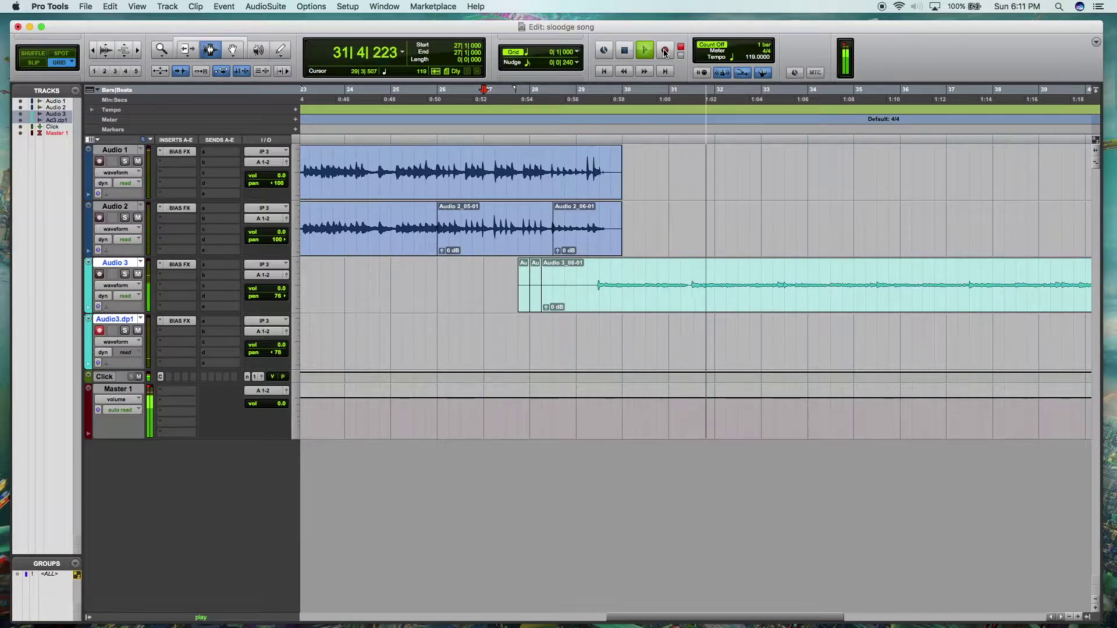
{"action": "key", "text": "space"}
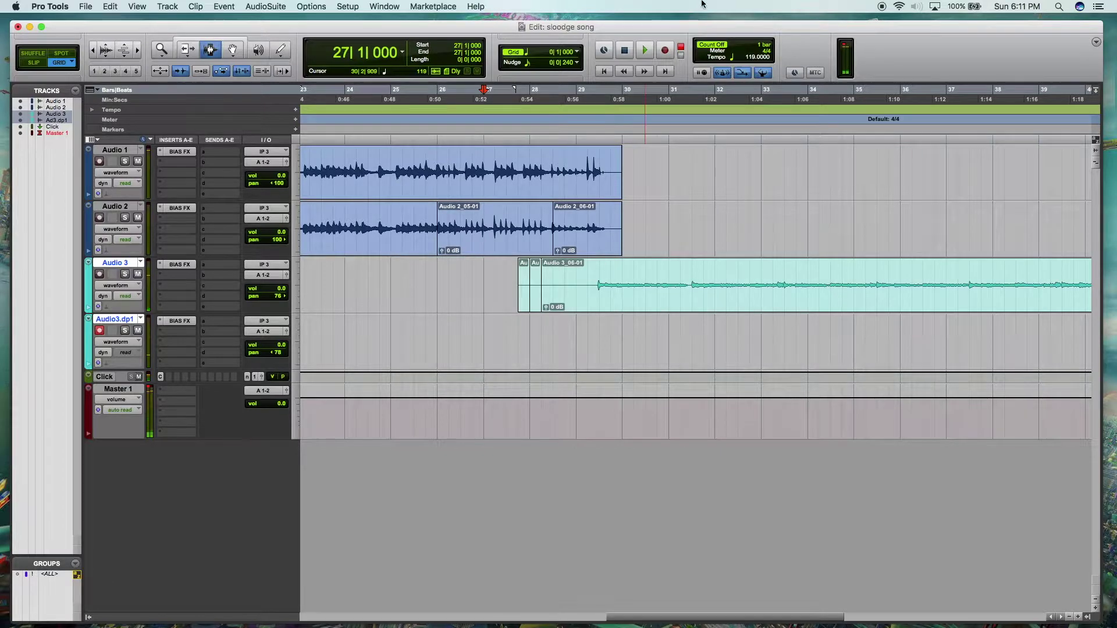
{"action": "left_click", "coordinate": [643, 51]}
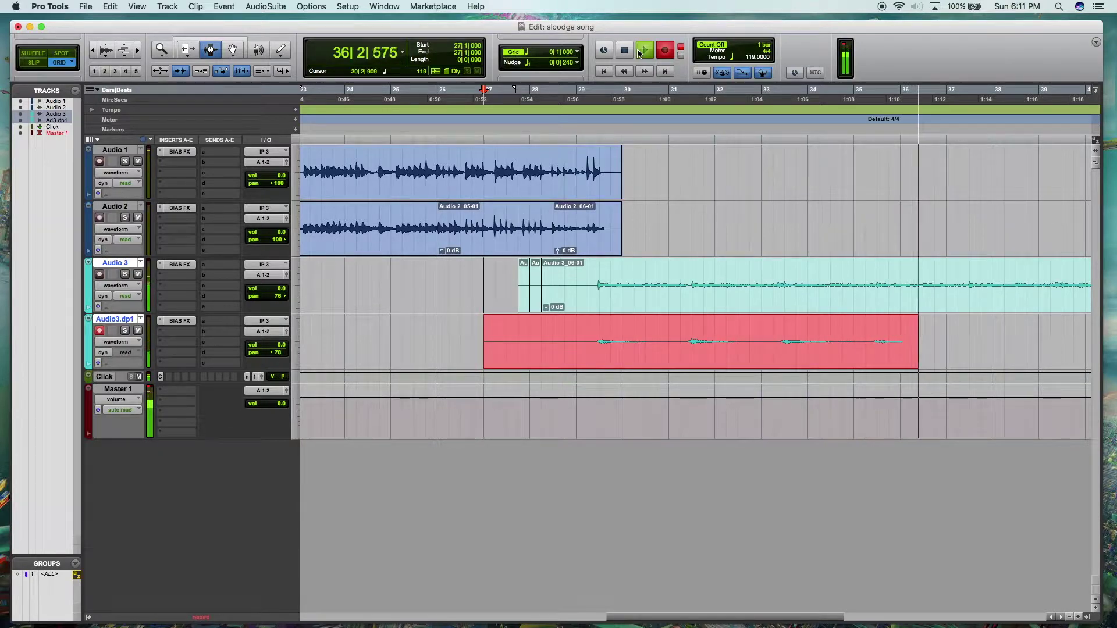
{"action": "key", "text": "super+period"}
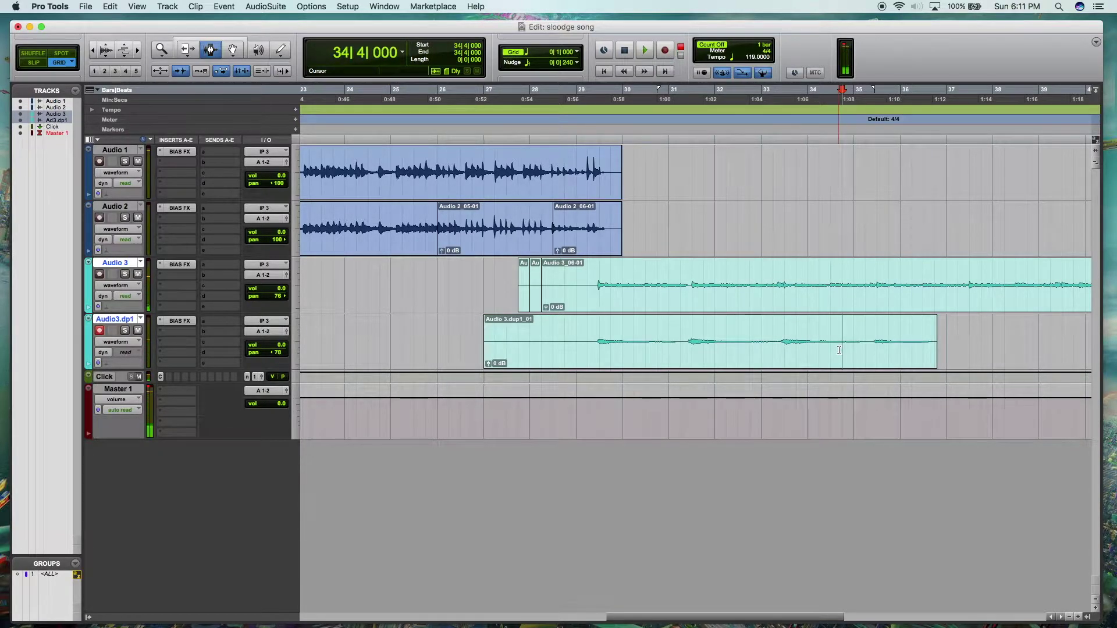
Step: Trim the end of the Audio3.dp1 clip back to bar 35 beat 2, checking the cut by playback
{"action": "left_click_drag", "start_coordinate": [969, 344], "coordinate": [880, 343]}
{"action": "left_click", "coordinate": [871, 343], "text": "shift"}
{"action": "key", "text": "Delete"}
{"action": "left_click", "coordinate": [872, 343]}
{"action": "key", "text": "space"}
{"action": "key", "text": "space"}
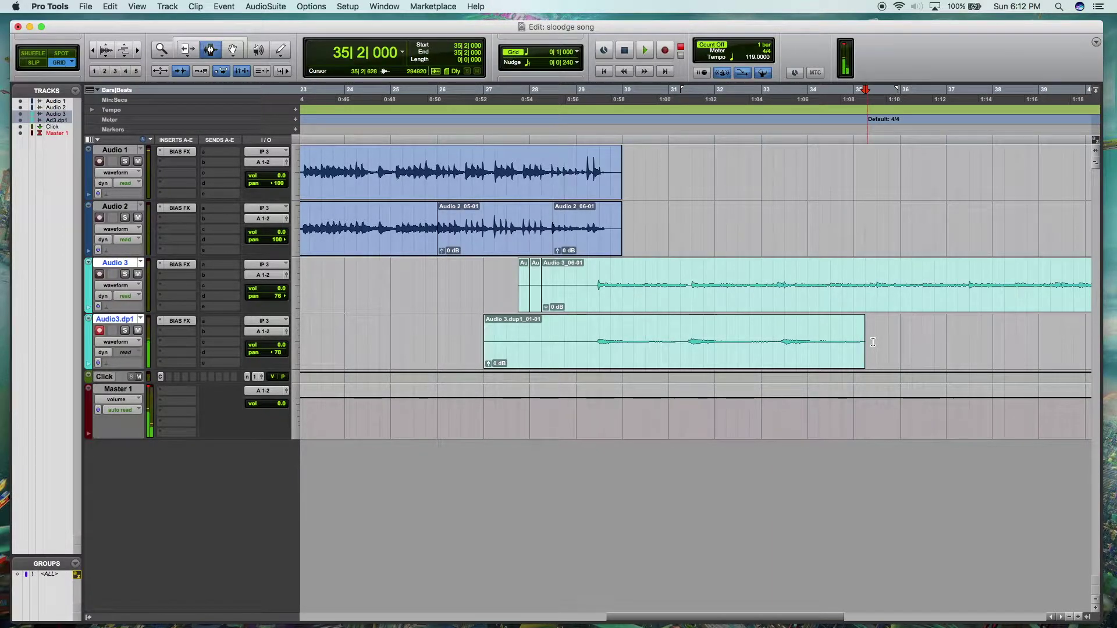
Step: Continue recording the second clean guitar part on Audio3.dp1 from bar 35 beat 3 to about bar 45 beat 3
{"action": "key", "text": "space"}
{"action": "key", "text": "space"}
{"action": "key", "text": "space"}
{"action": "key", "text": "space"}
{"action": "key", "text": "shift+r"}
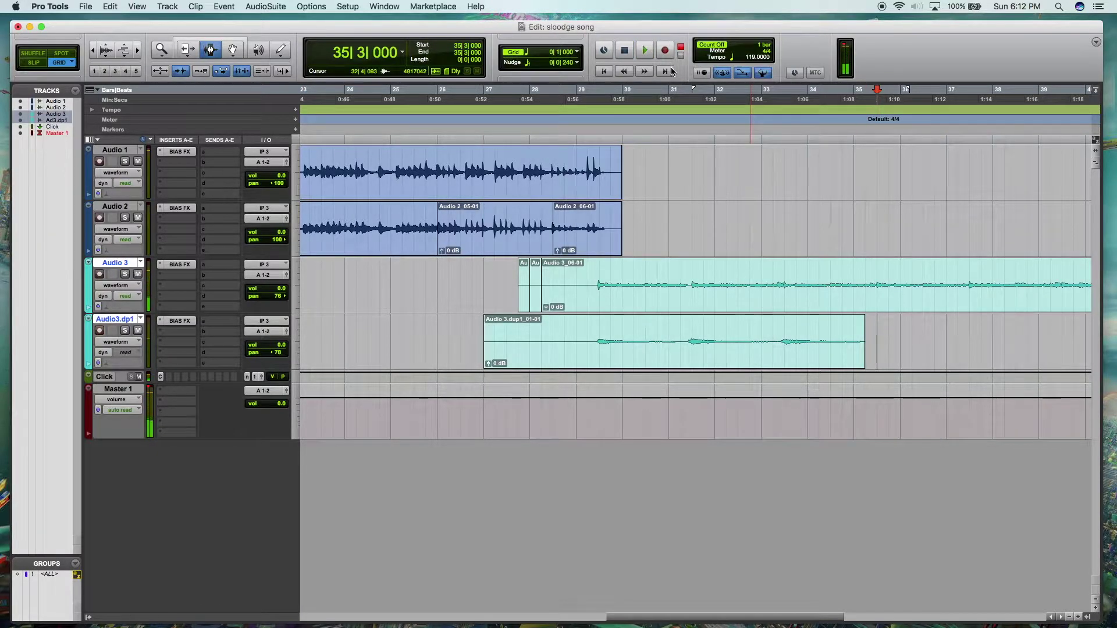
{"action": "left_click", "coordinate": [650, 52]}
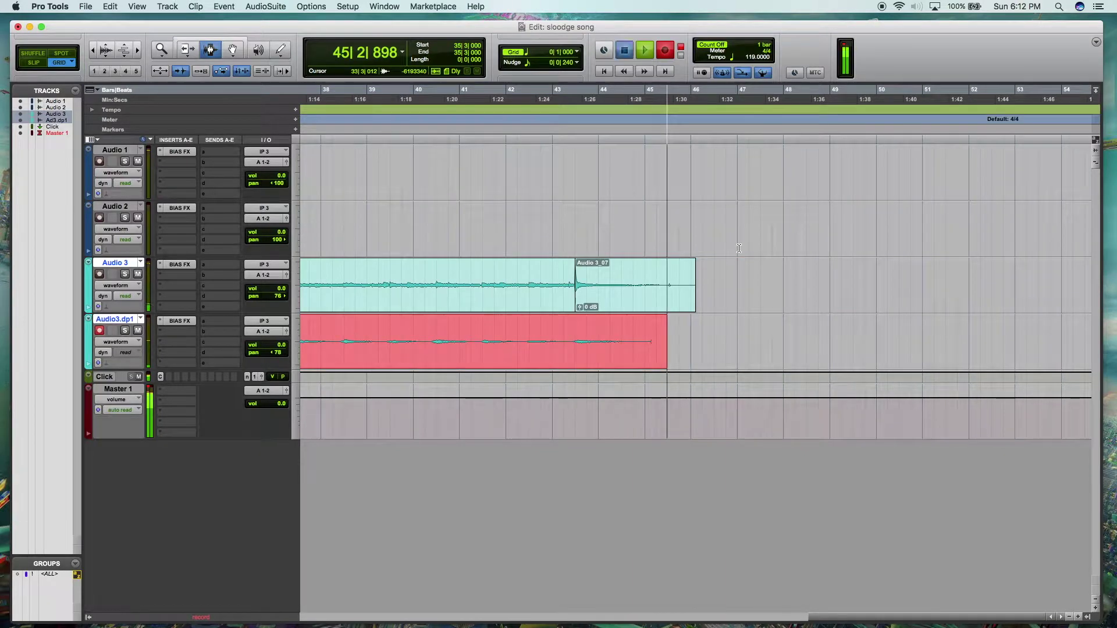
{"action": "key", "text": "space"}
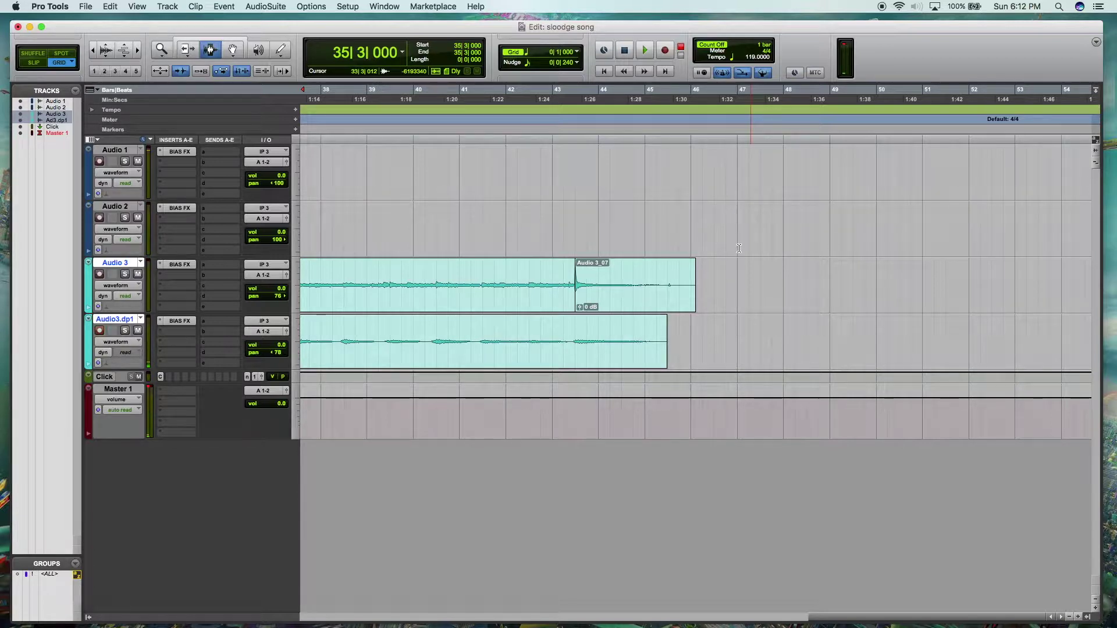
Step: Trim the end of the last Audio 3 clip back to bar 46
{"action": "left_click_drag", "start_coordinate": [703, 277], "coordinate": [687, 280]}
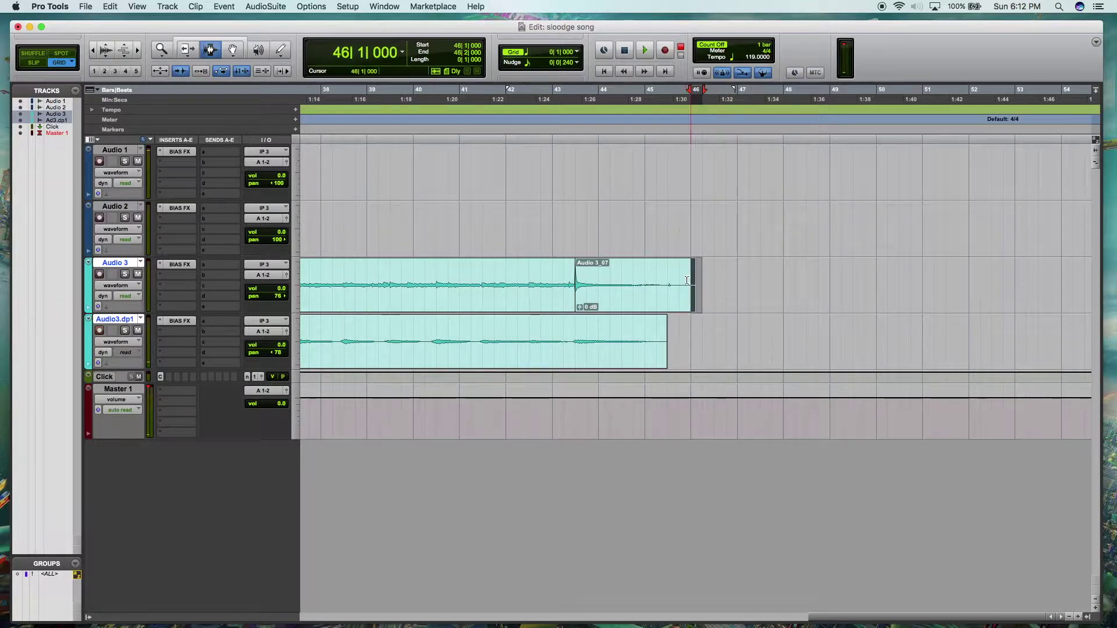
{"action": "key", "text": "Delete"}
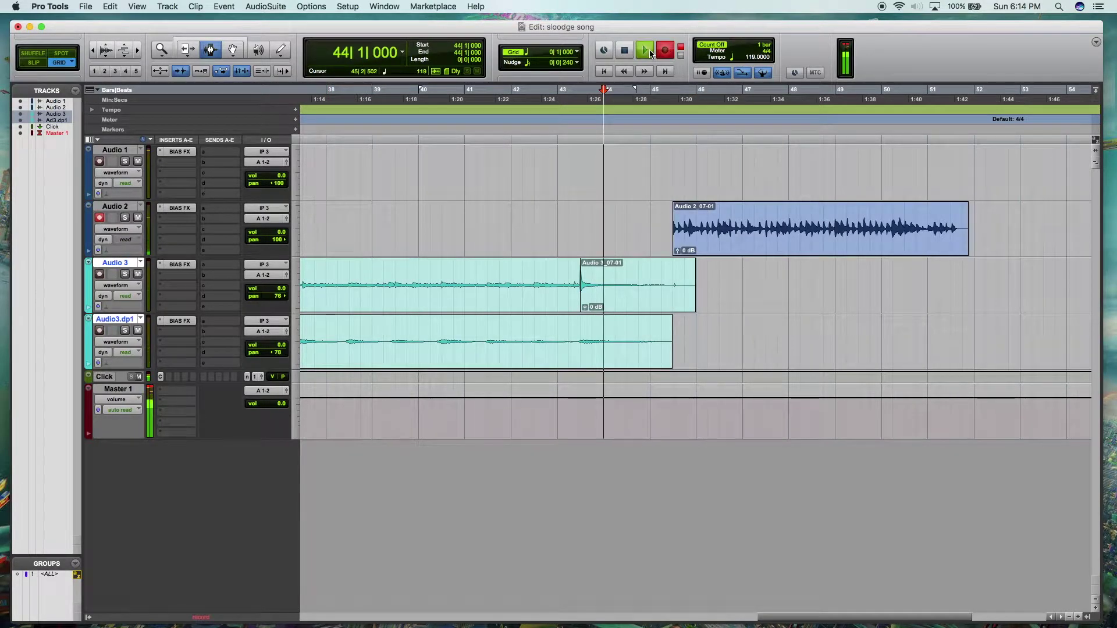
Step: Record a new guitar take on Audio 2 from bar 44 to about bar 52 beat 3 and play it back
{"action": "left_click", "coordinate": [650, 52]}
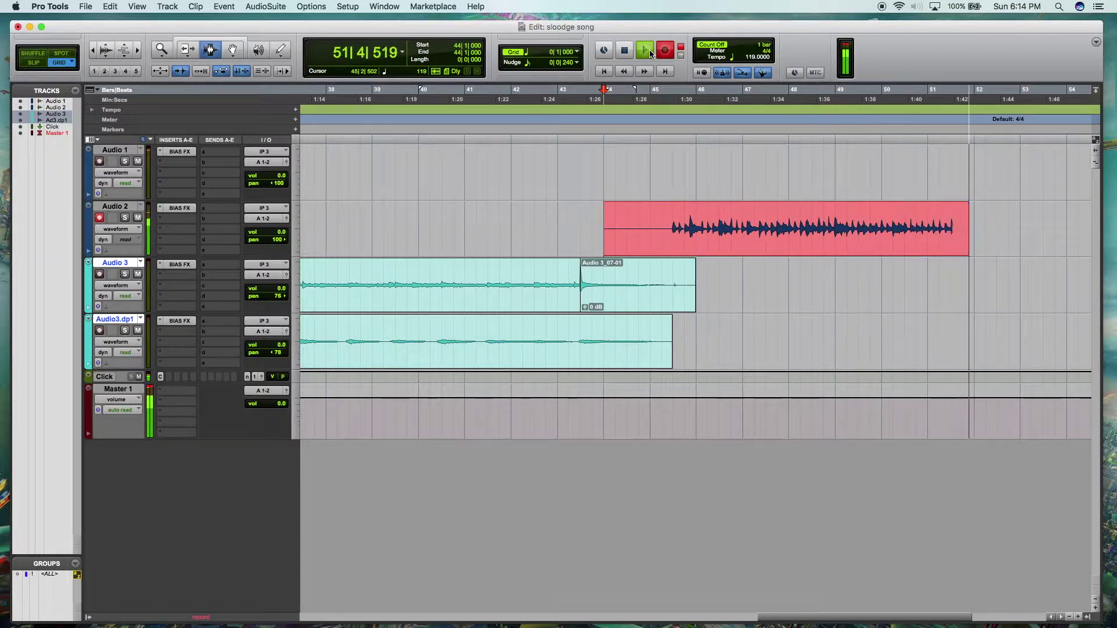
{"action": "key", "text": "space"}
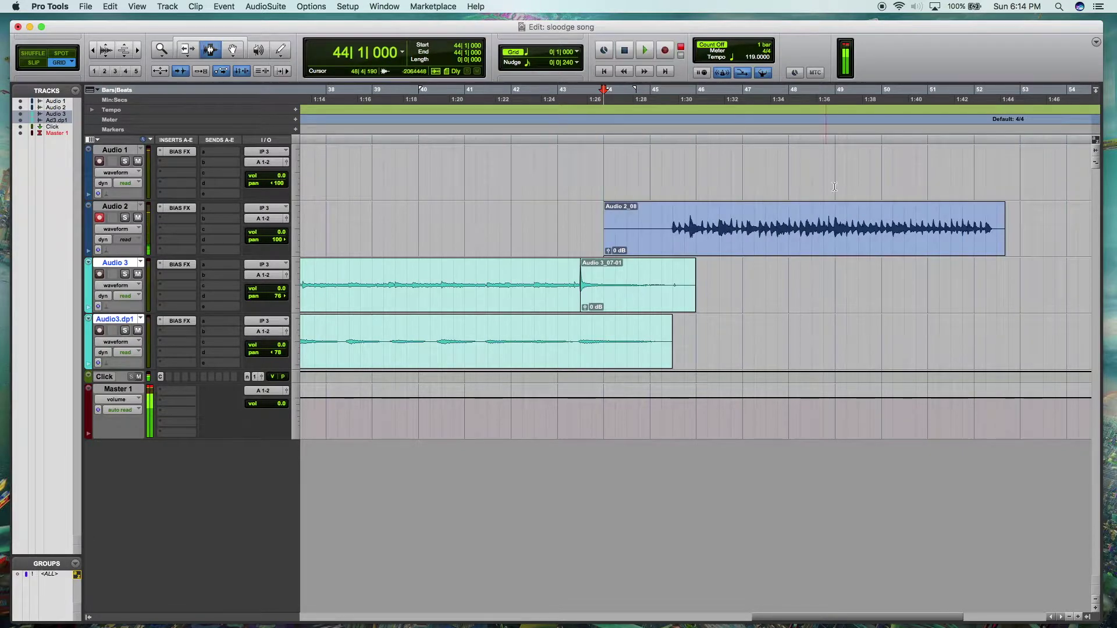
{"action": "key", "text": "space"}
{"action": "left_click_drag", "start_coordinate": [1009, 230], "coordinate": [930, 229]}
{"action": "key", "text": "space"}
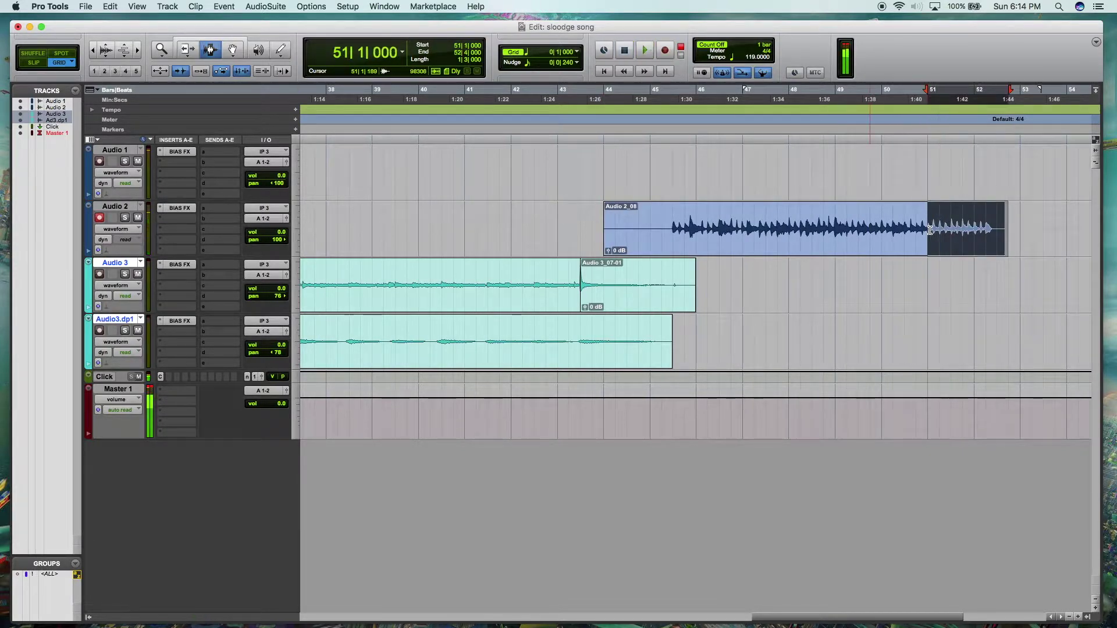
Step: Delete the silent start of the new Audio 2 clip, from bar 44 to bar 45 beat 3
{"action": "left_click_drag", "start_coordinate": [605, 233], "coordinate": [671, 240]}
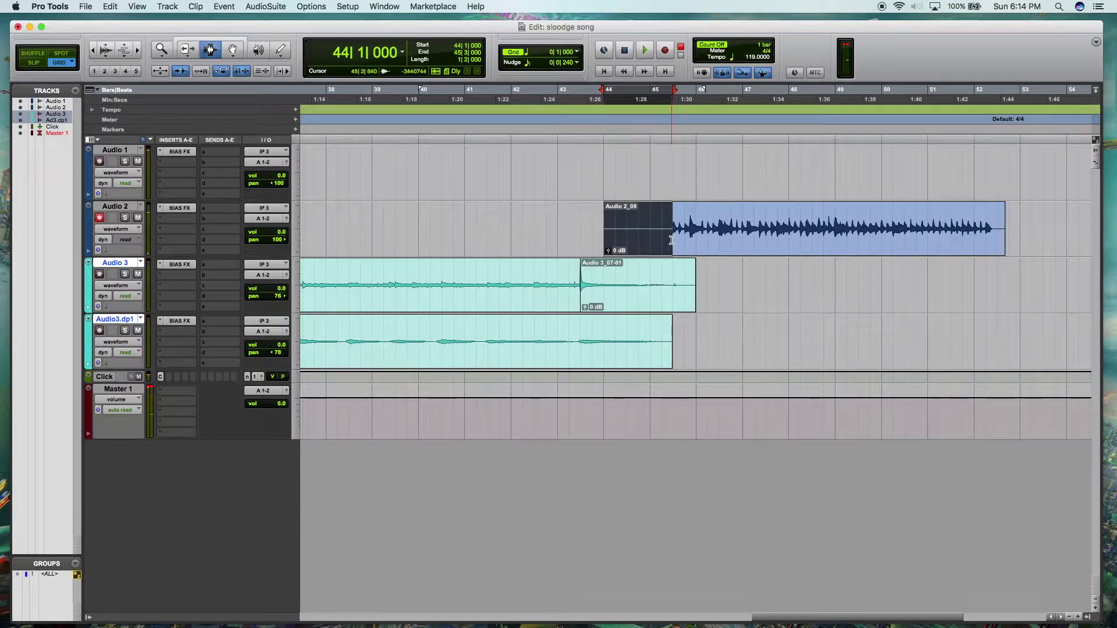
{"action": "key", "text": "Delete"}
{"action": "left_click", "coordinate": [672, 240]}
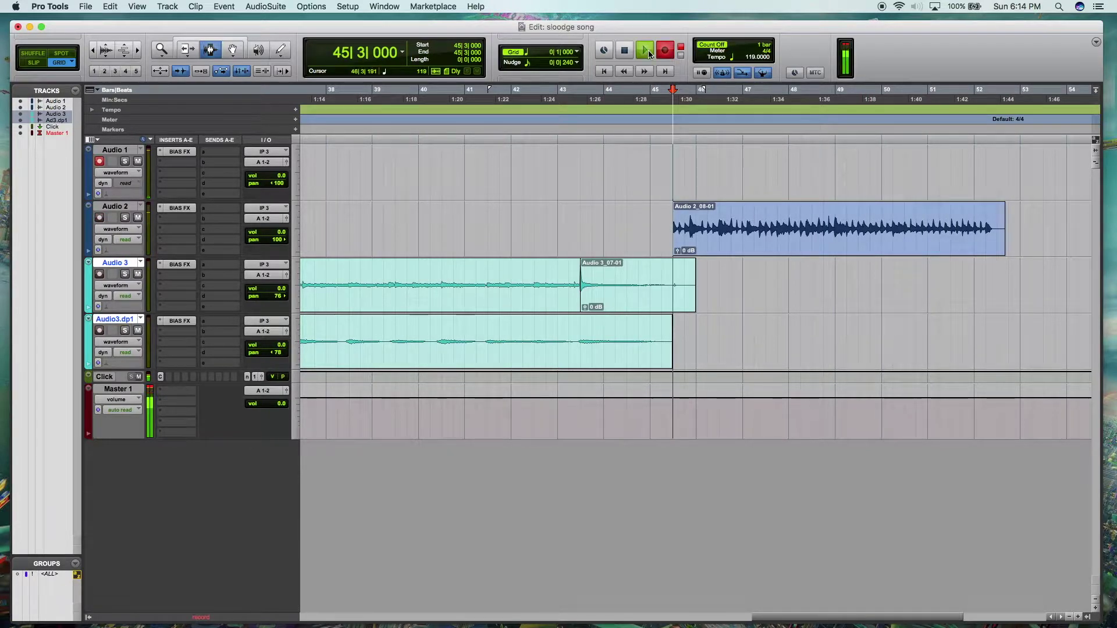
Step: Try recording the double on Audio 1 from bar 45 beat 3, undo the take and play the section back
{"action": "key", "text": "super+space"}
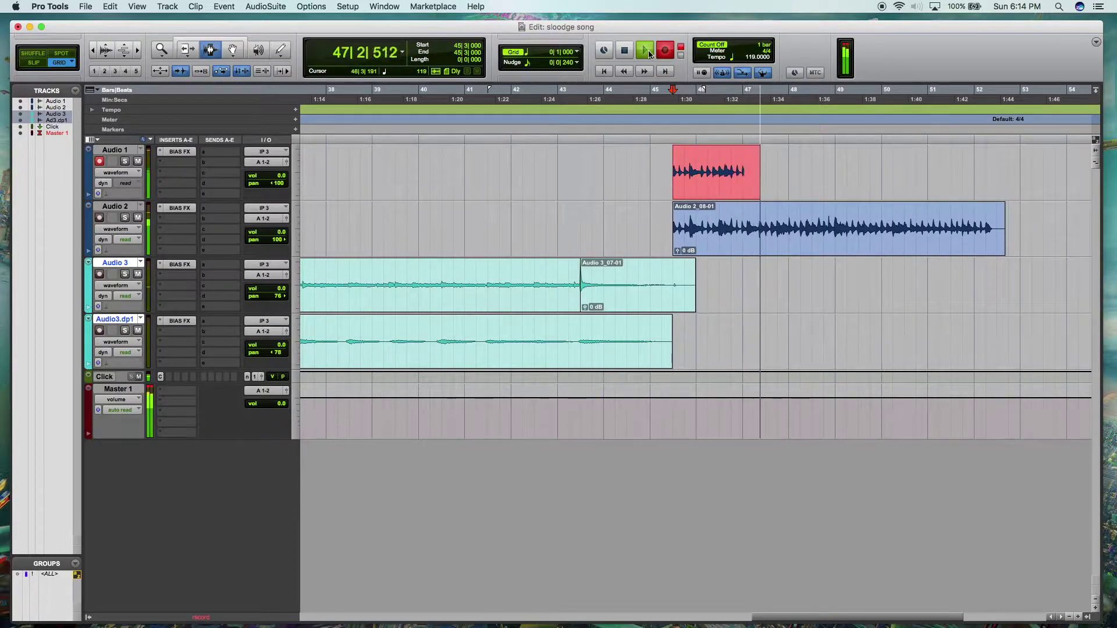
{"action": "key", "text": "space"}
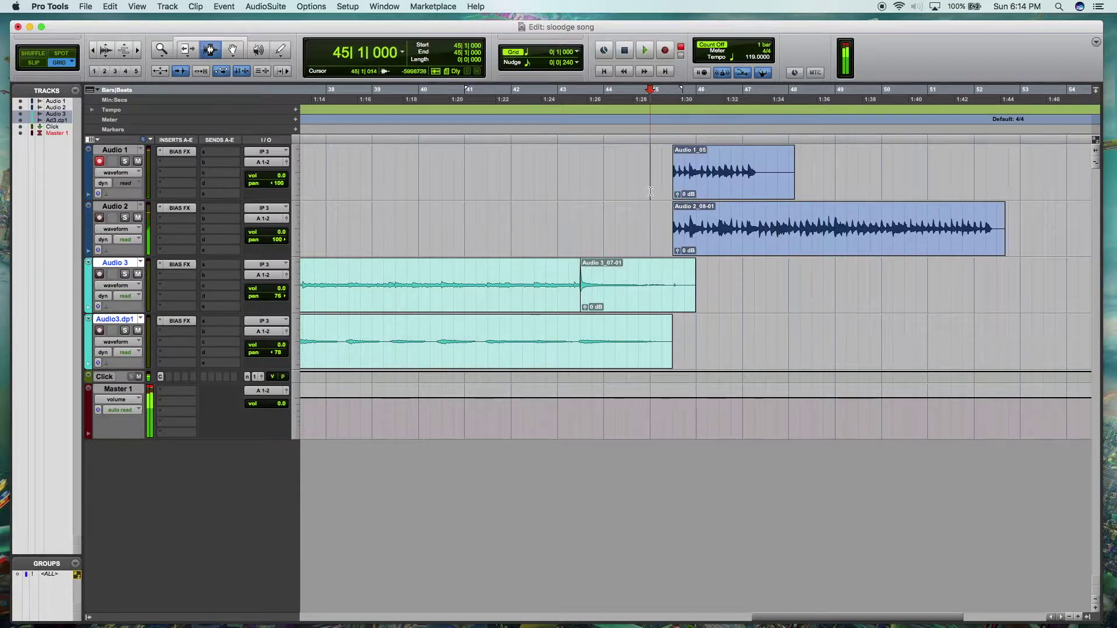
{"action": "key", "text": "super+z"}
{"action": "key", "text": "space"}
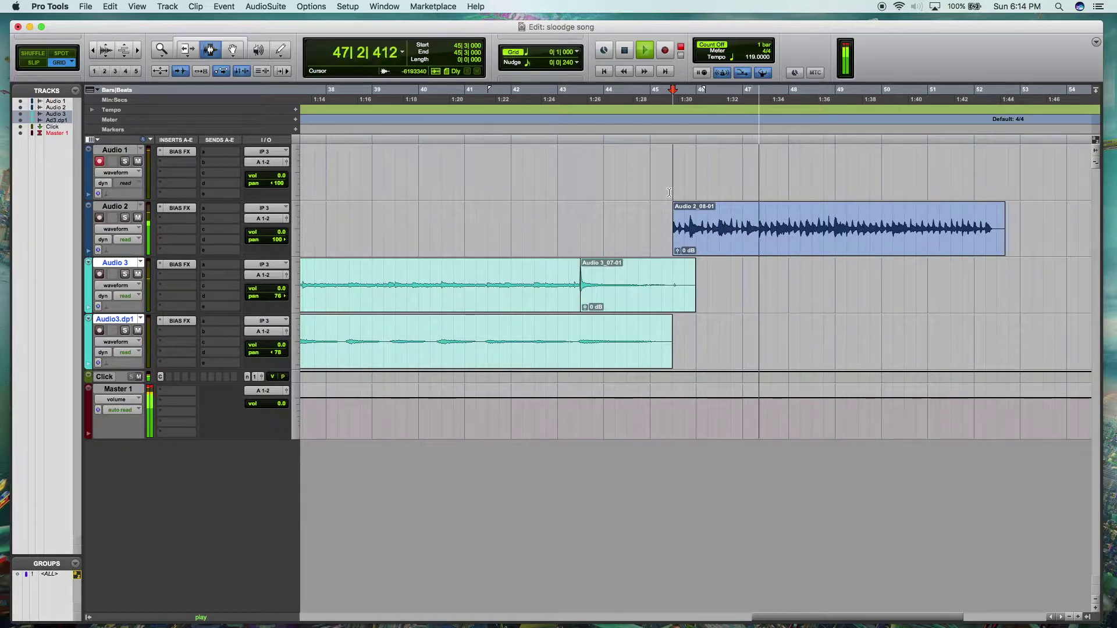
{"action": "key", "text": "space"}
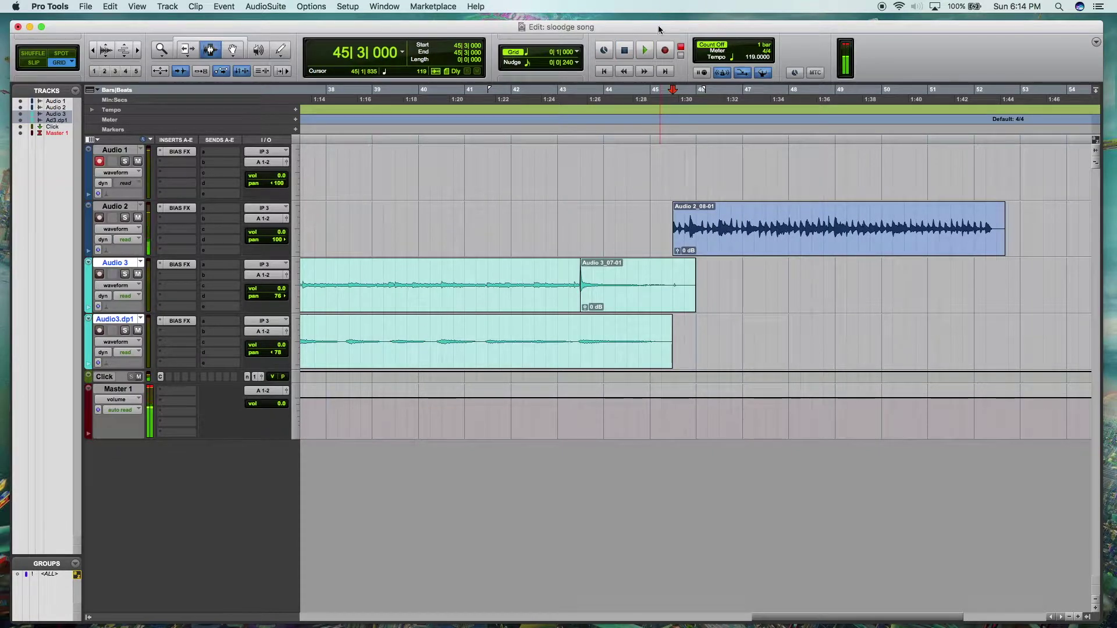
Step: Record the doubled guitar take on Audio 1 from bar 45 beat 3 to about bar 51
{"action": "key", "text": "shift+r"}
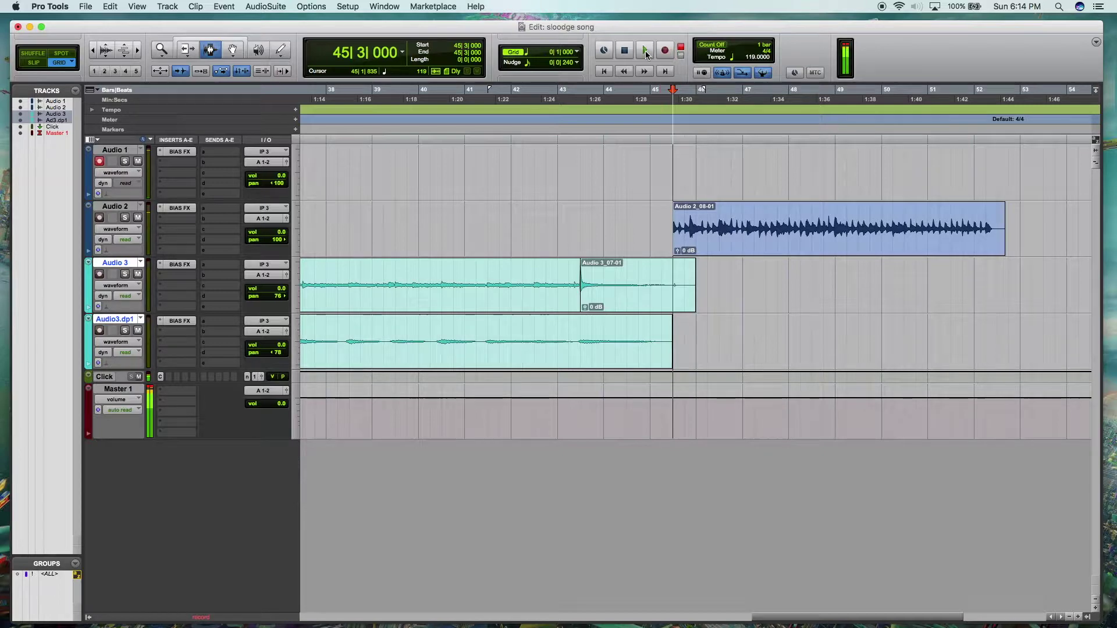
{"action": "left_click", "coordinate": [645, 51]}
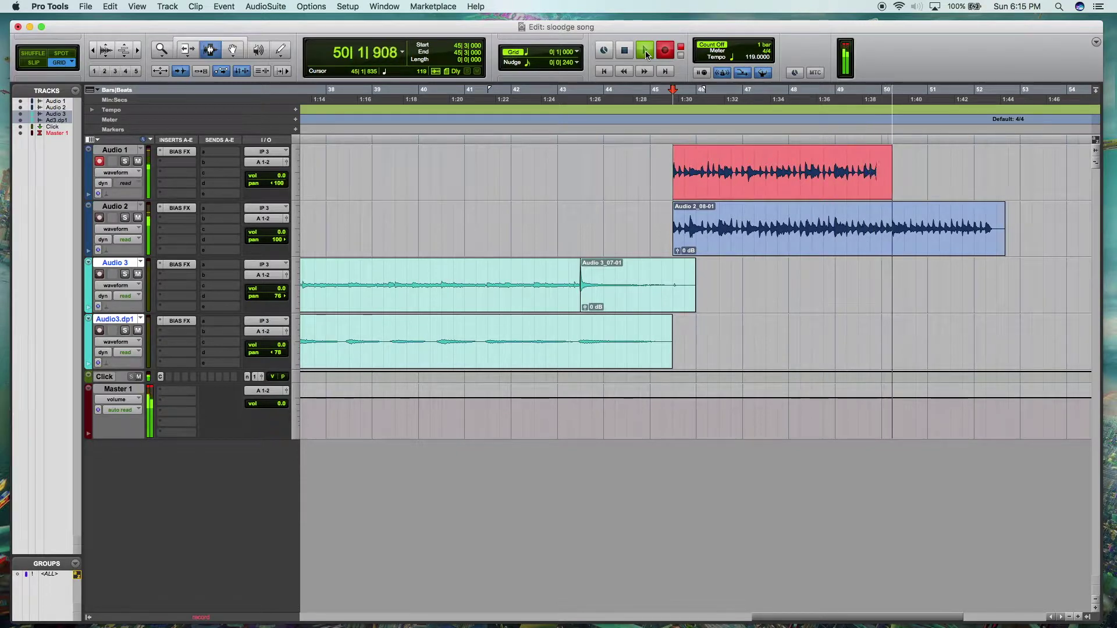
{"action": "key", "text": "space"}
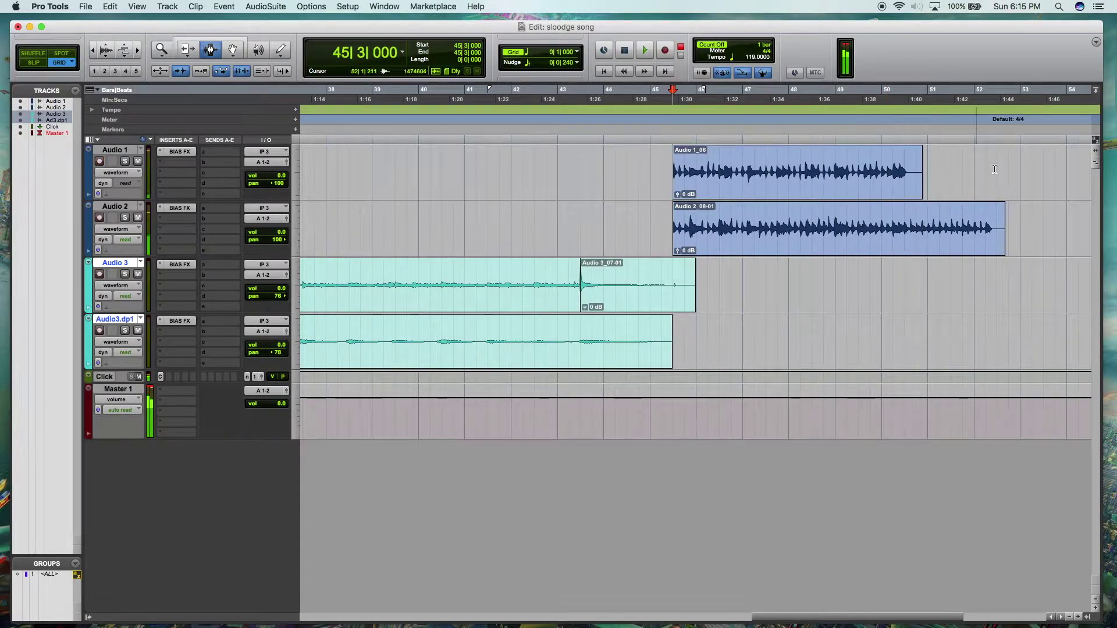
Step: Trim the ends of the new Audio 1 and Audio 2 clips back to bar 50 beat 3, checking by playback
{"action": "left_click_drag", "start_coordinate": [999, 172], "coordinate": [918, 172]}
{"action": "key", "text": "Delete"}
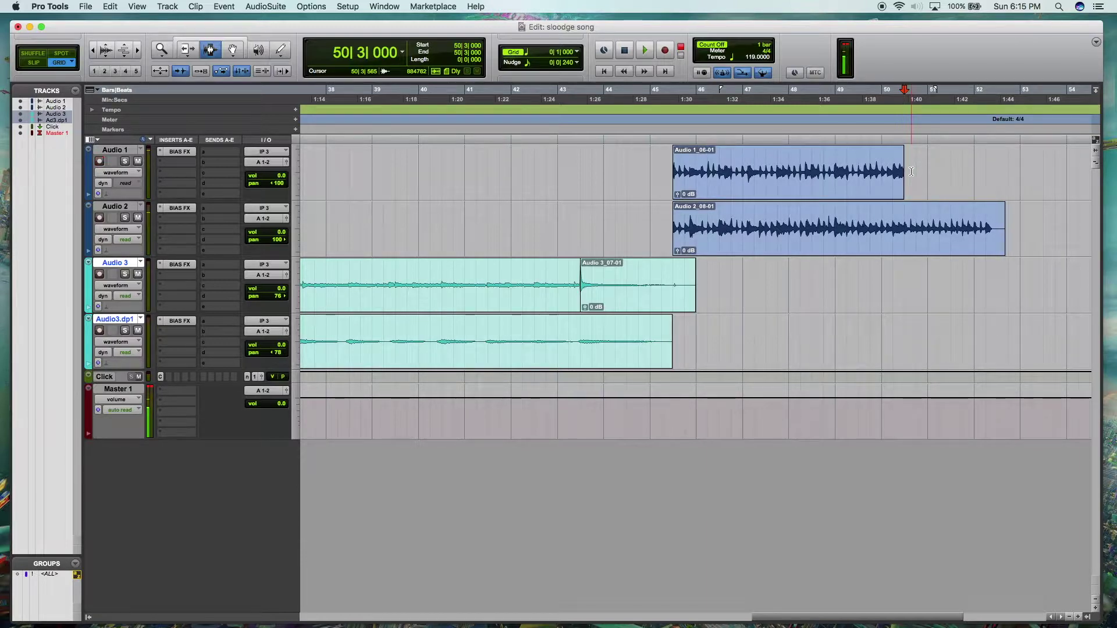
{"action": "key", "text": "space"}
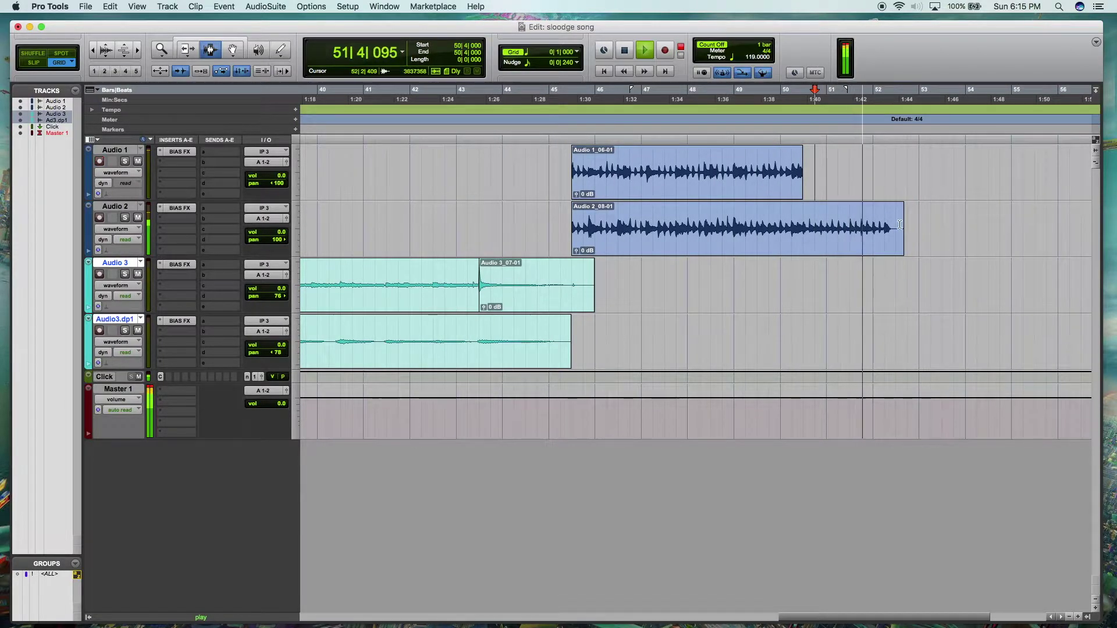
{"action": "key", "text": "space"}
{"action": "left_click", "coordinate": [919, 223]}
{"action": "left_click_drag", "start_coordinate": [903, 237], "coordinate": [806, 235]}
{"action": "key", "text": "BackSpace"}
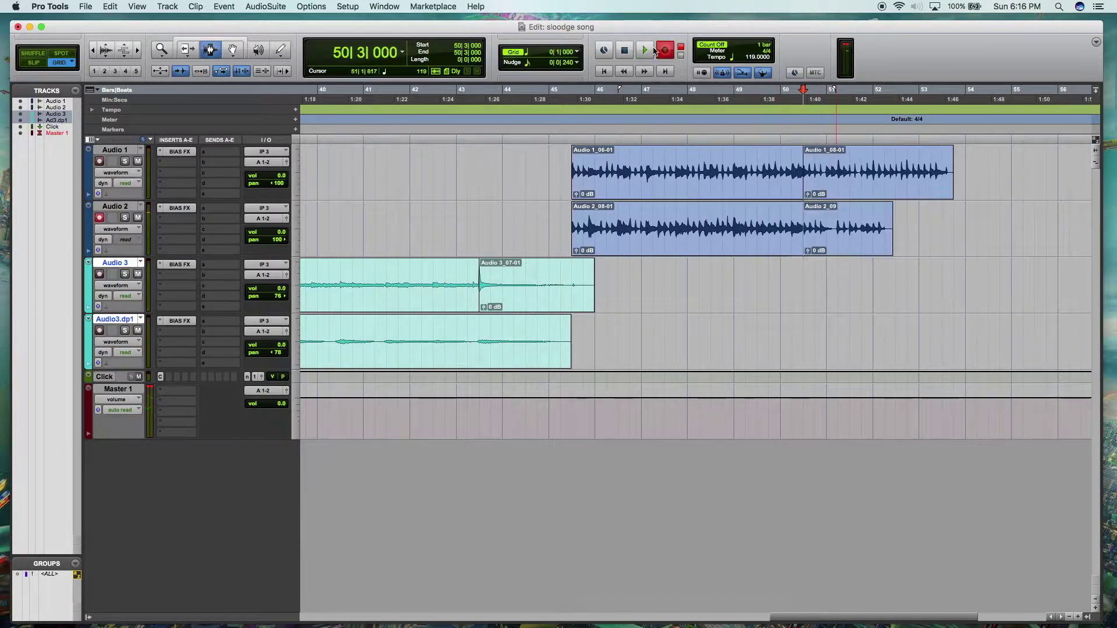
Step: Record a new Audio 2 take from bar 50 beat 3 to about bar 54, and trim both tracks' ends to bar 53 beat 3
{"action": "key", "text": "space"}
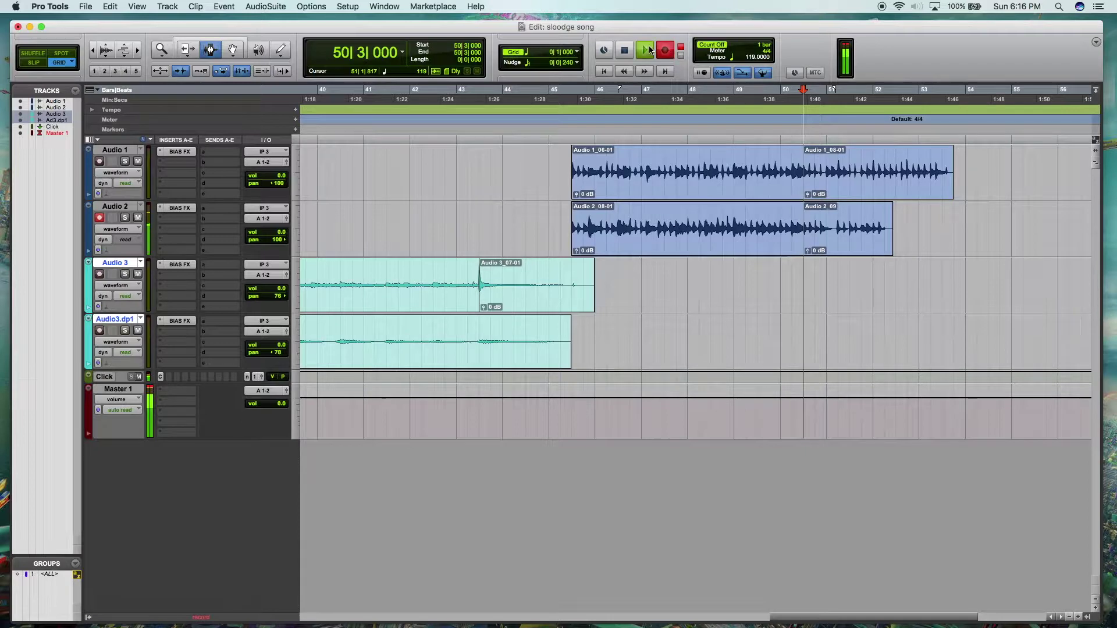
{"action": "left_click", "coordinate": [650, 50]}
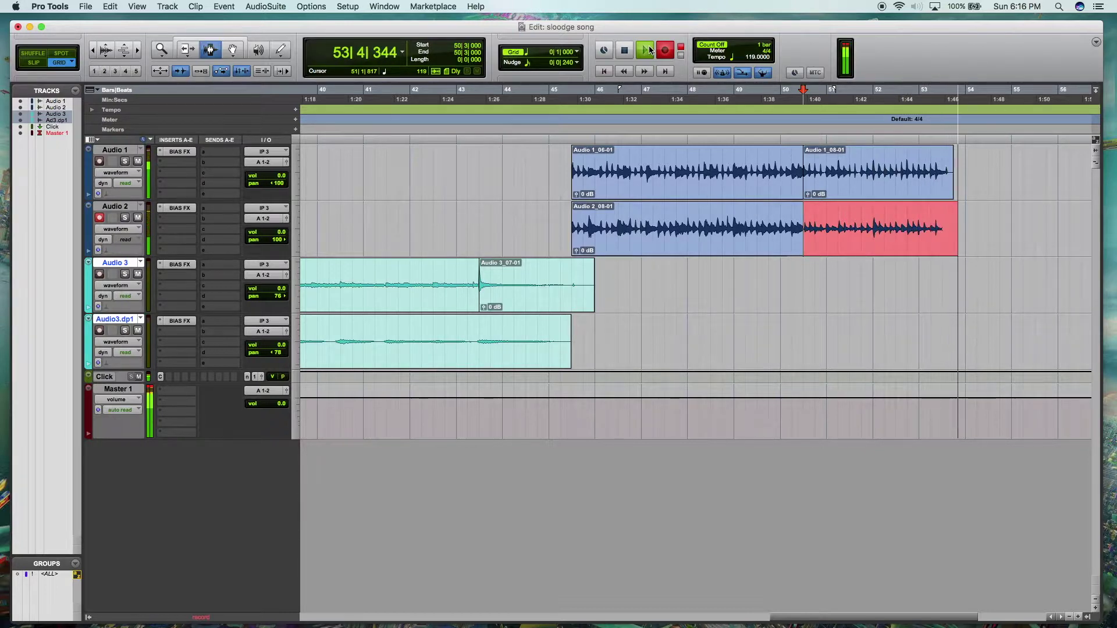
{"action": "key", "text": "space"}
{"action": "left_click_drag", "start_coordinate": [998, 180], "coordinate": [944, 254]}
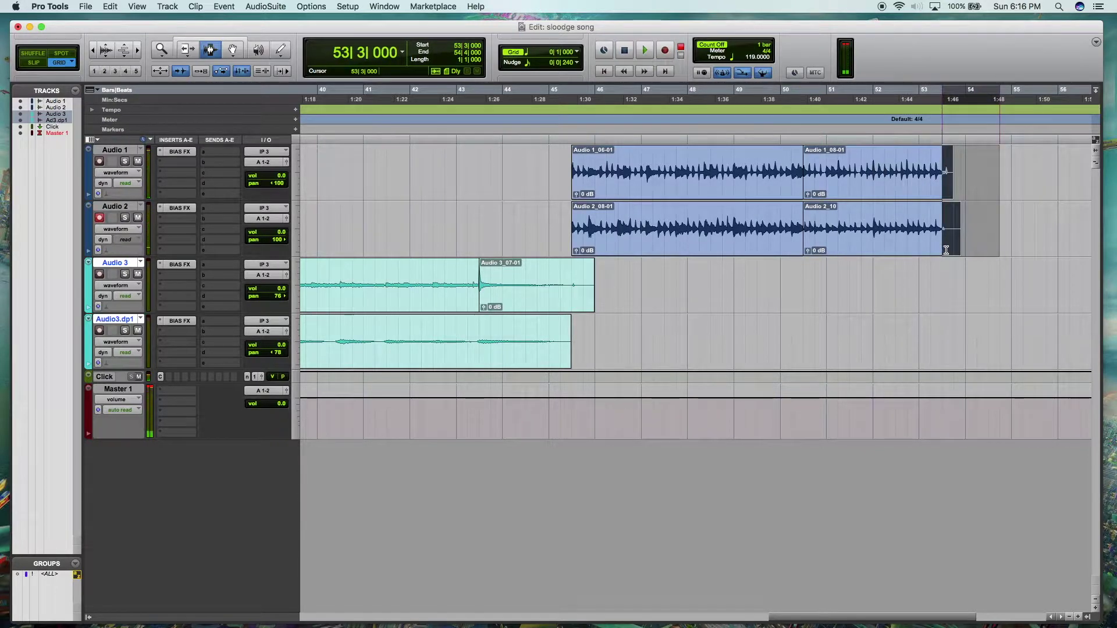
{"action": "key", "text": "Delete"}
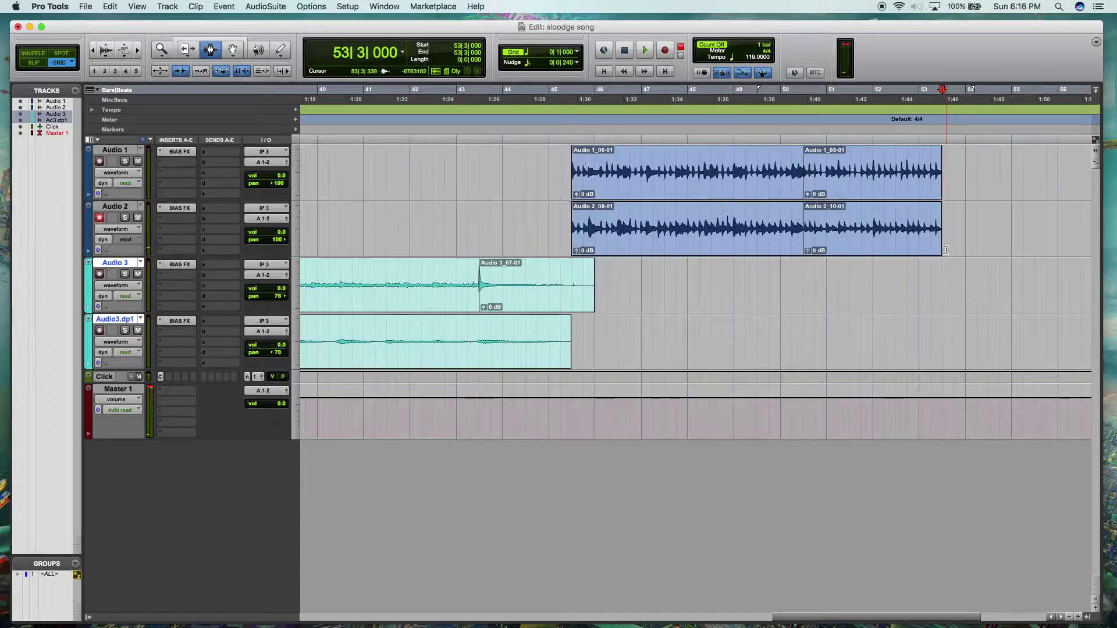
Step: Copy the Audio 1 and Audio 2 section from bar 45 beat 3 to bar 53 beat 3, paste it at bar 53 beat 3 and check the join
{"action": "left_click_drag", "start_coordinate": [946, 250], "coordinate": [571, 156]}
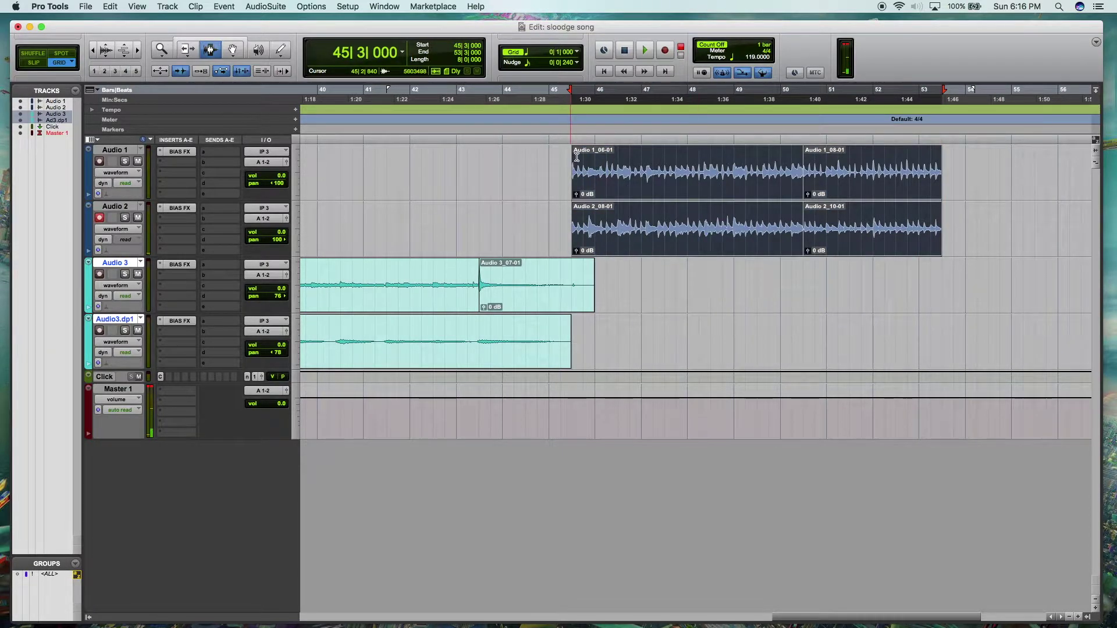
{"action": "left_click", "coordinate": [940, 166]}
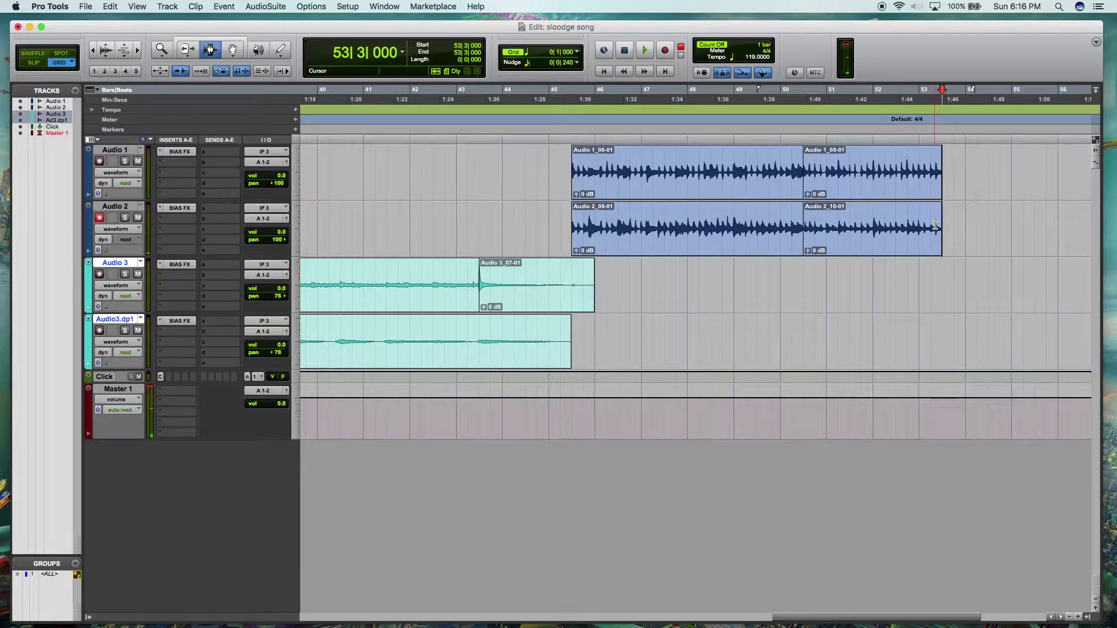
{"action": "key", "text": "super+v"}
{"action": "key", "text": "space"}
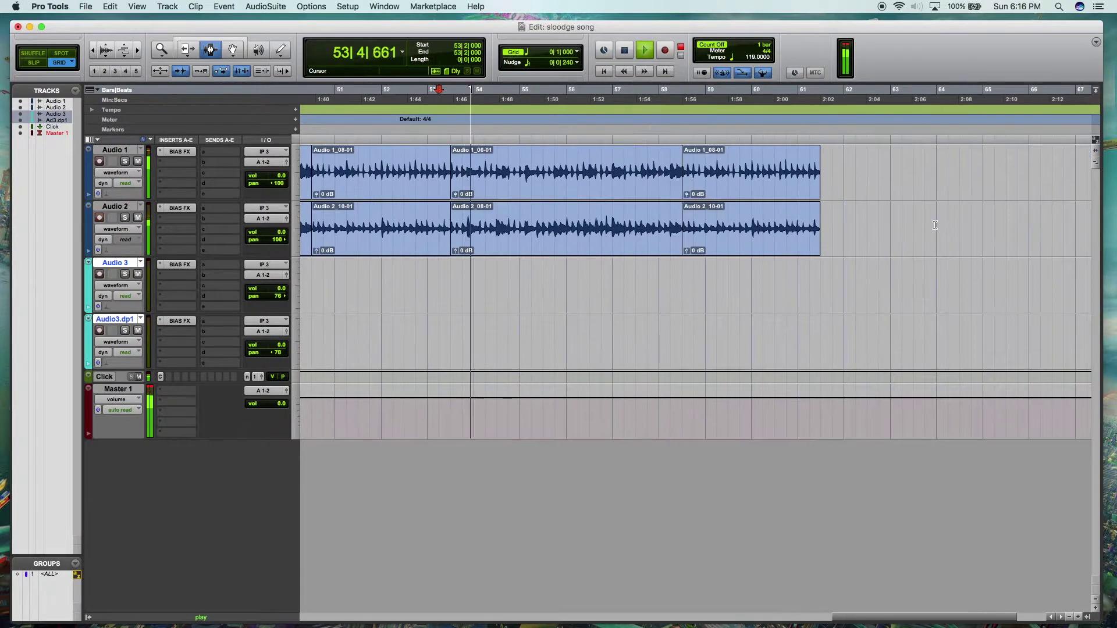
{"action": "key", "text": "space"}
Step: Copy the opening Audio 1 and Audio 2 clips from bar 1 to bar 17, paste them at bar 61 beat 3, and audition the join and ending
{"action": "scroll", "coordinate": [786, 185], "scroll_direction": "left", "scroll_amount": 15}
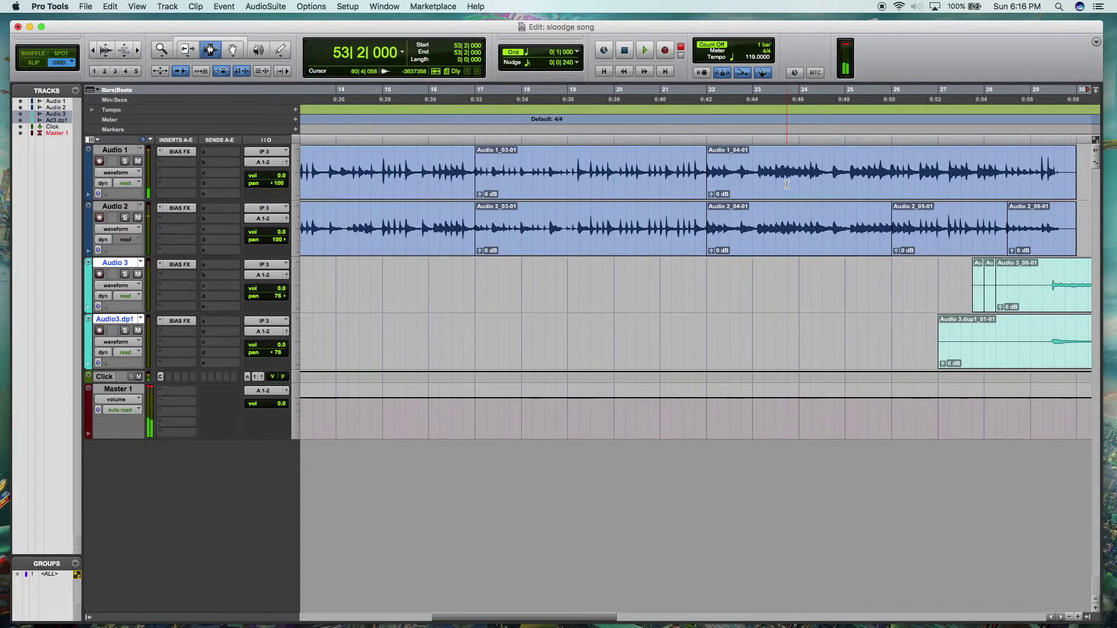
{"action": "scroll", "coordinate": [787, 185], "scroll_direction": "left", "scroll_amount": 6}
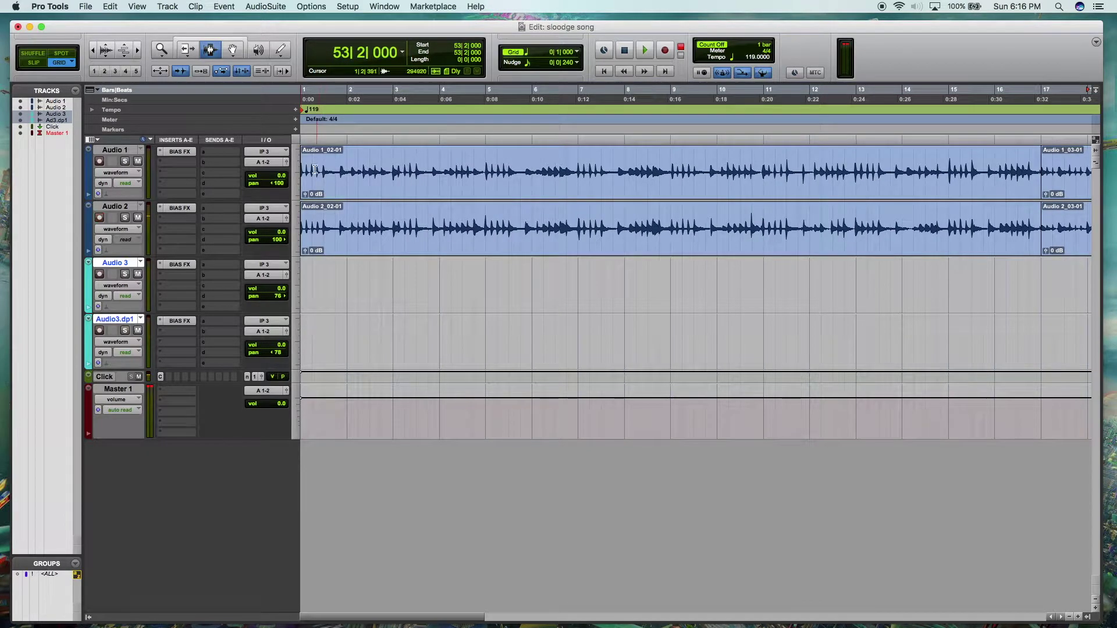
{"action": "key", "text": "Return"}
{"action": "key", "text": "space"}
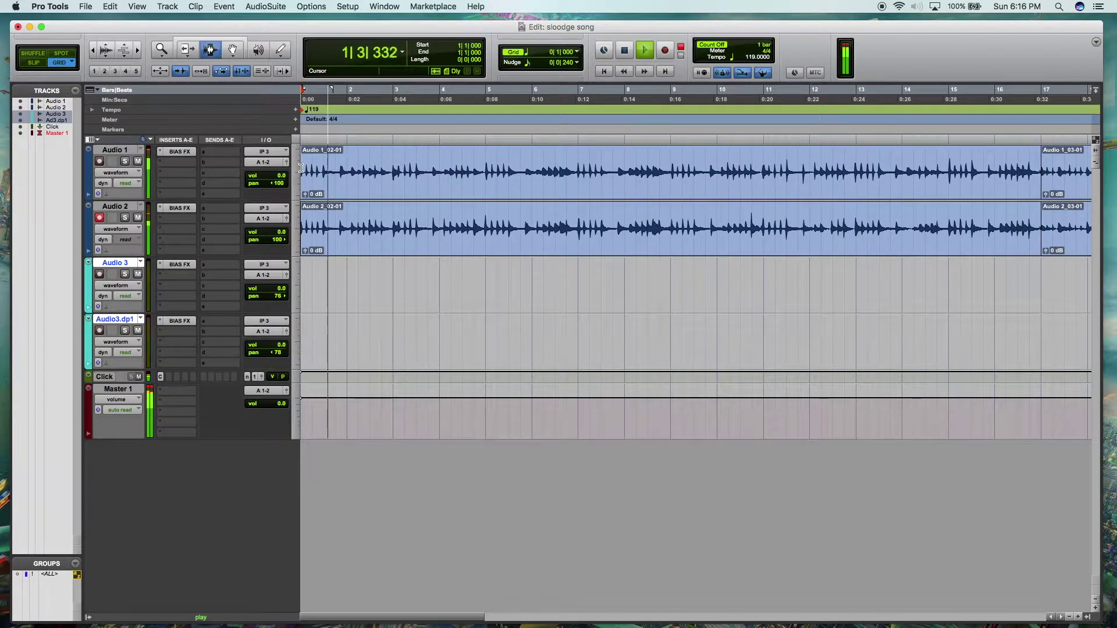
{"action": "left_click_drag", "start_coordinate": [301, 168], "coordinate": [1042, 238]}
{"action": "scroll", "coordinate": [1041, 238], "scroll_direction": "right", "scroll_amount": 15}
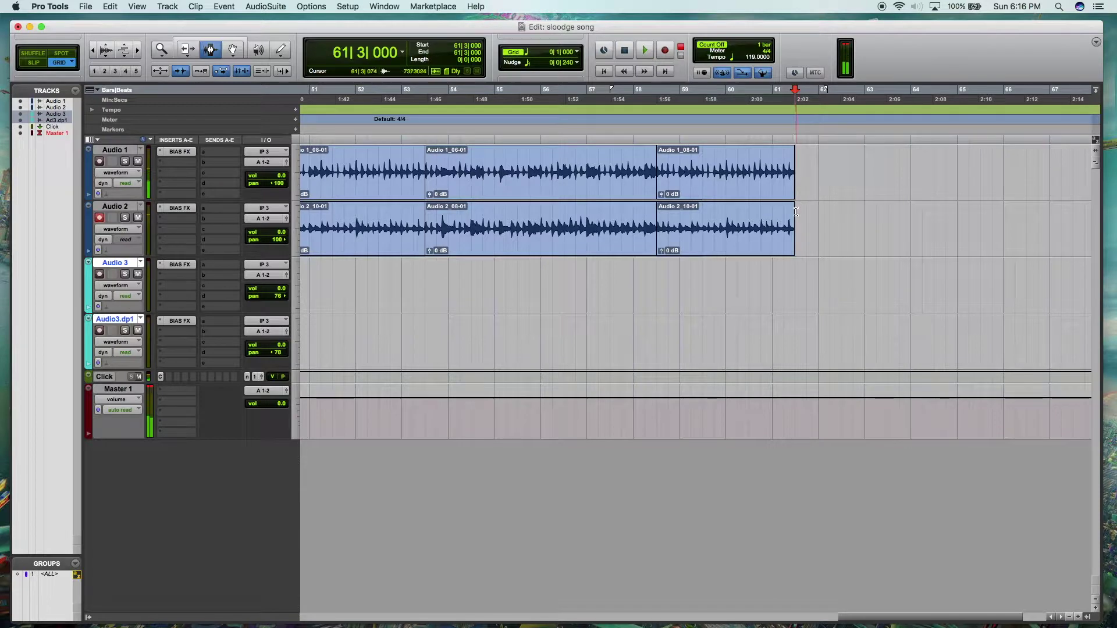
{"action": "left_click", "coordinate": [728, 215]}
{"action": "key", "text": "space"}
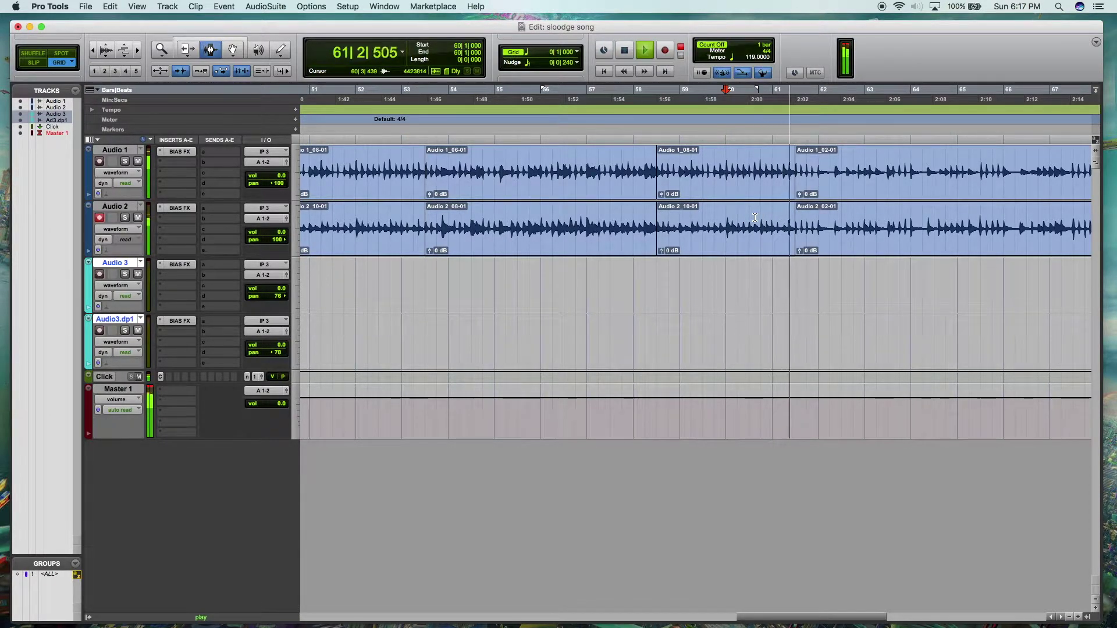
{"action": "scroll", "coordinate": [755, 217], "scroll_direction": "right", "scroll_amount": 12}
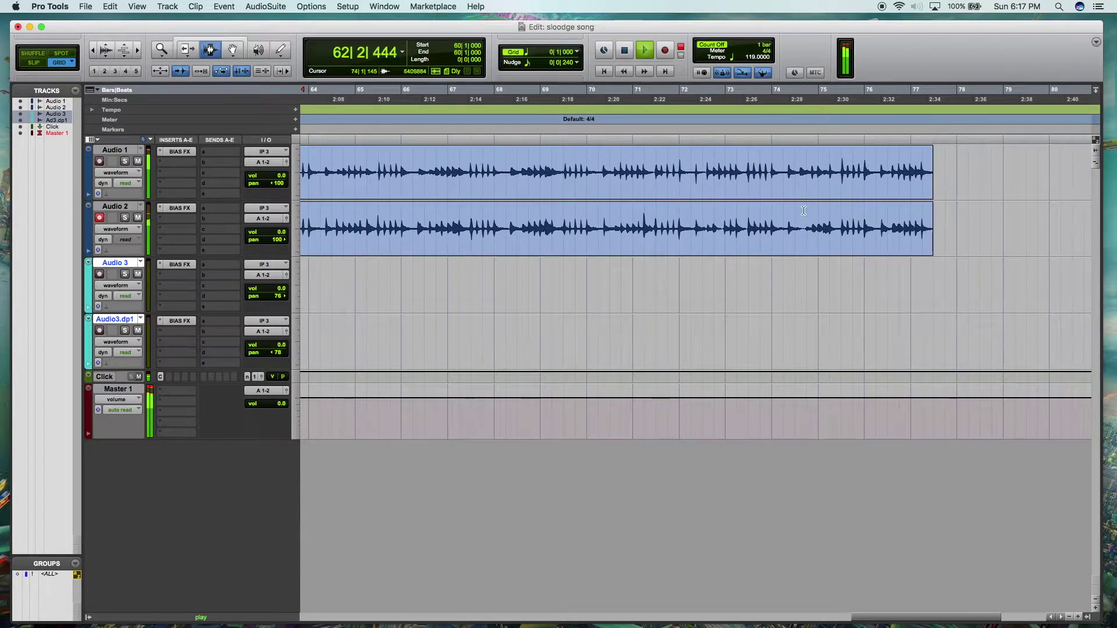
{"action": "key", "text": "space"}
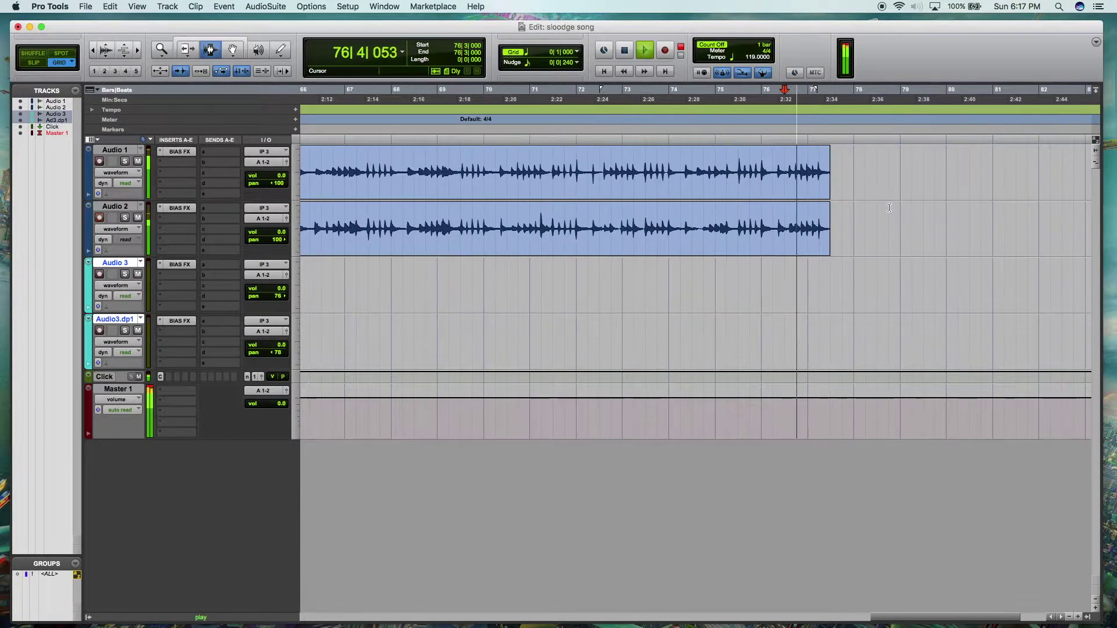
{"action": "key", "text": "space"}
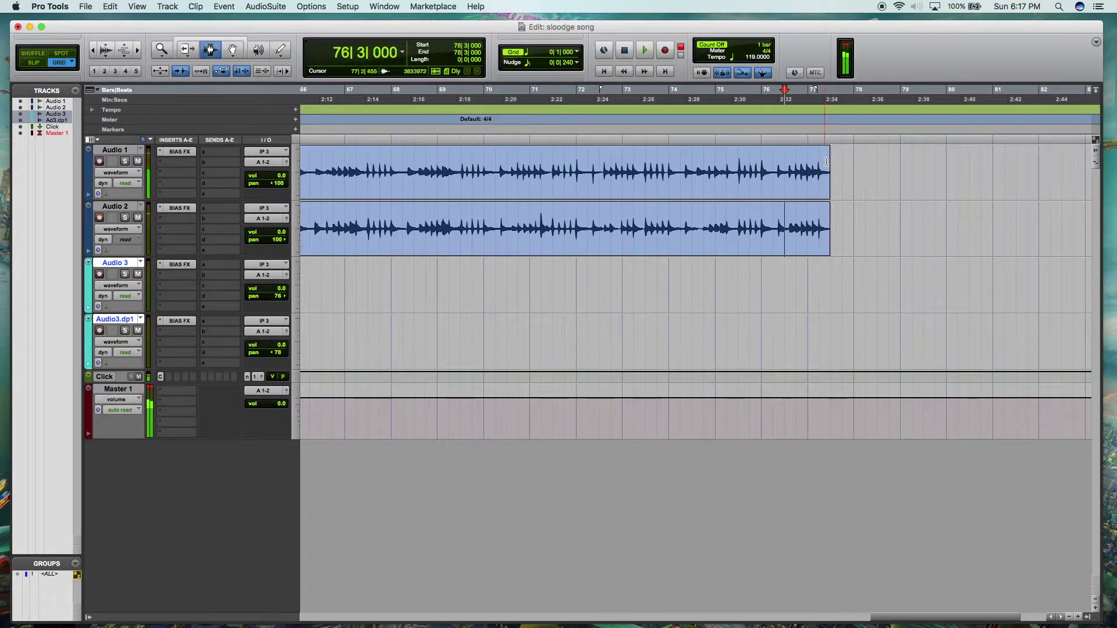
Step: Audition the ending, cut Audio 1 and Audio 2 back to bar 69 beat 3, and record a new Audio 2 take to about bar 76
{"action": "left_click", "coordinate": [644, 184]}
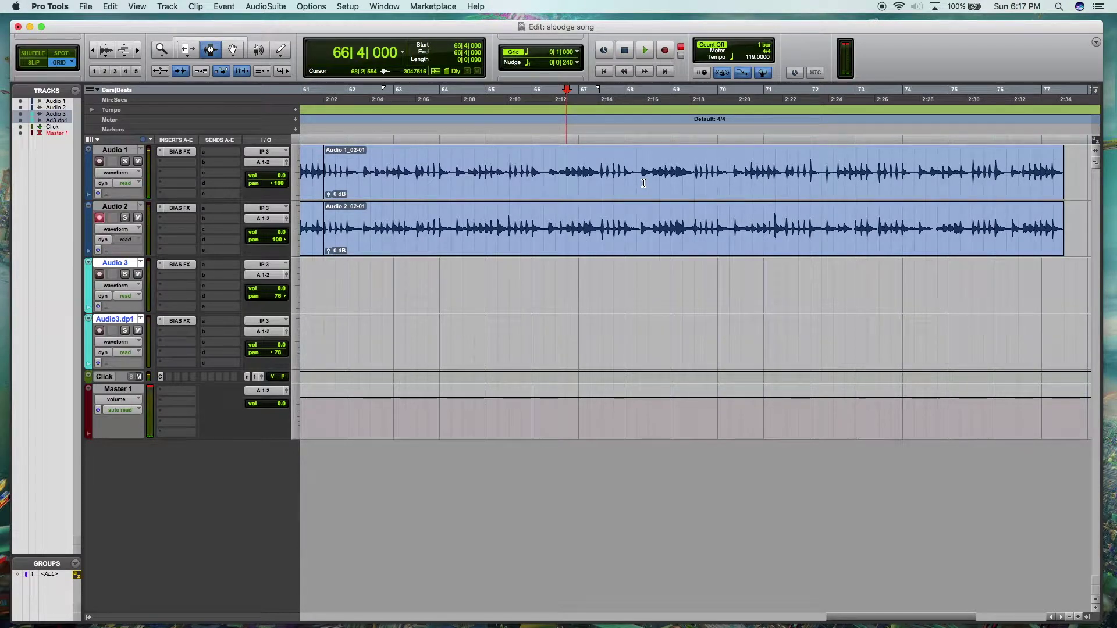
{"action": "key", "text": "space"}
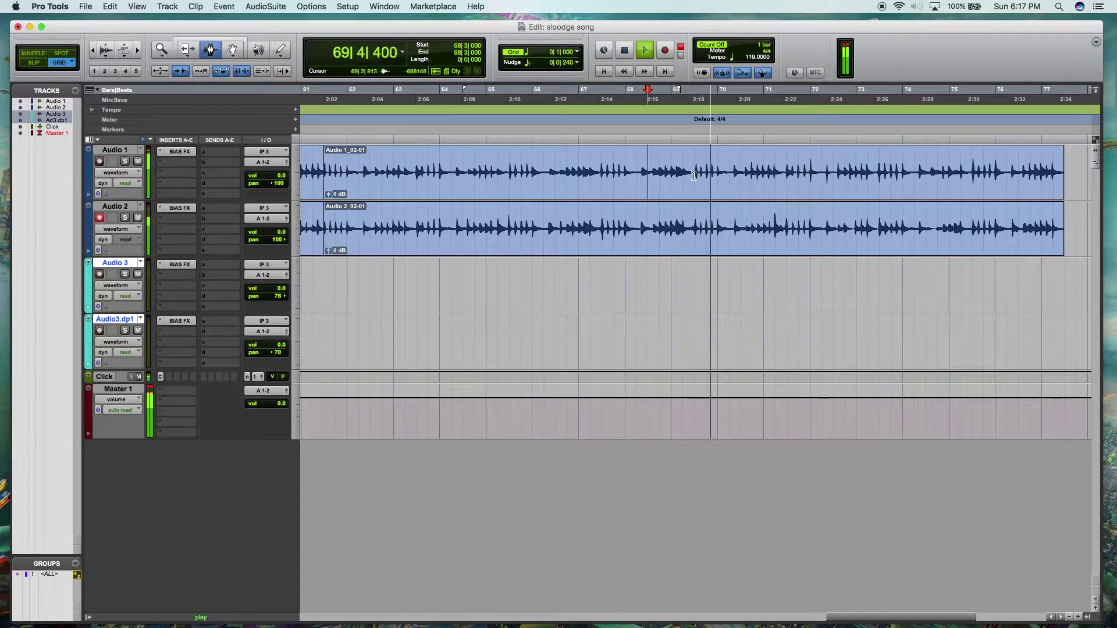
{"action": "key", "text": "space"}
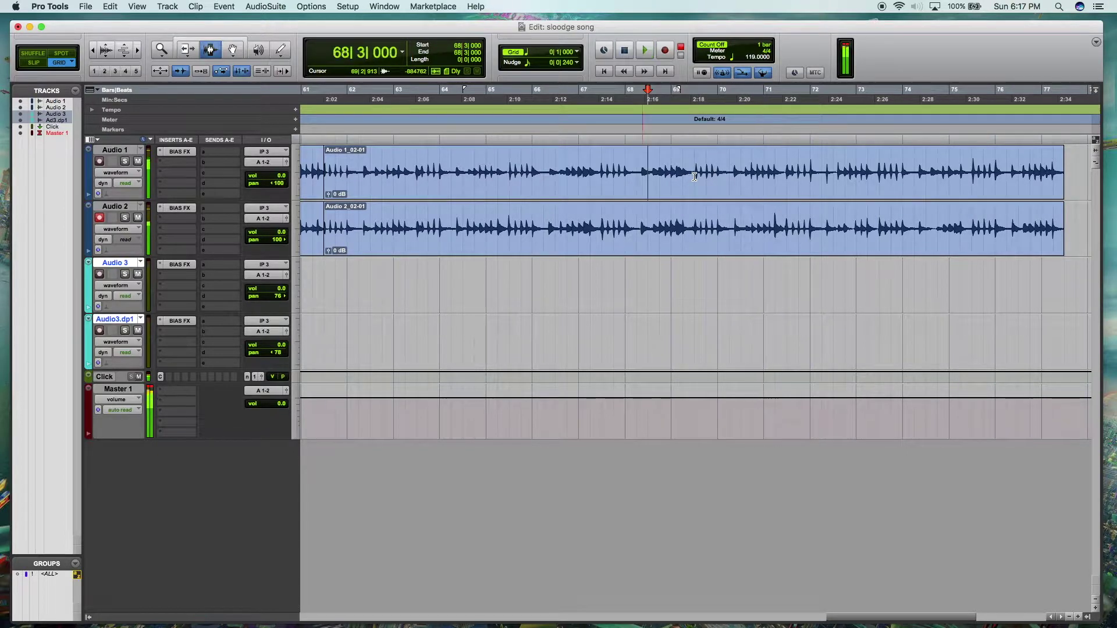
{"action": "left_click", "coordinate": [665, 51]}
{"action": "left_click", "coordinate": [646, 51]}
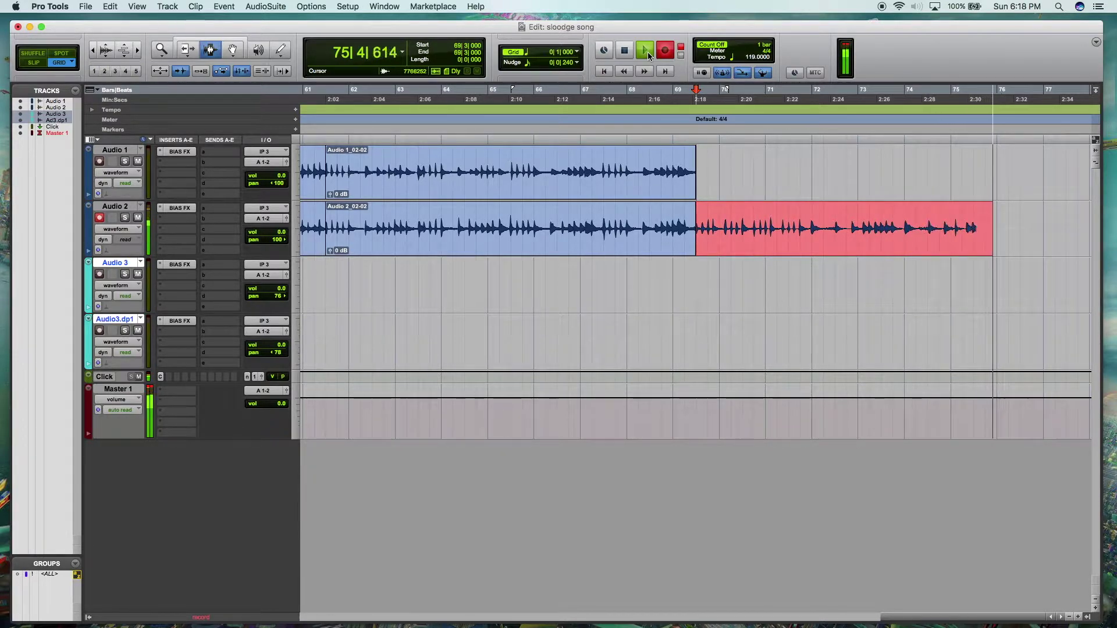
{"action": "key", "text": "space"}
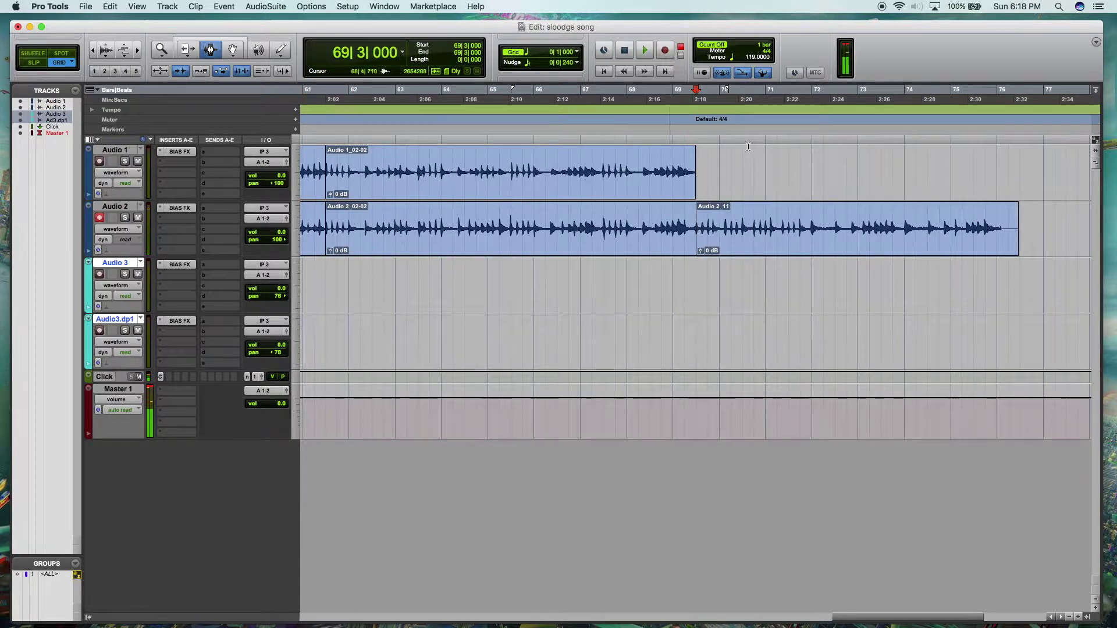
Step: Check the new take, record an Audio 1 double from bar 69 beat 3, and trim both tracks' ends to bar 76
{"action": "key", "text": "space"}
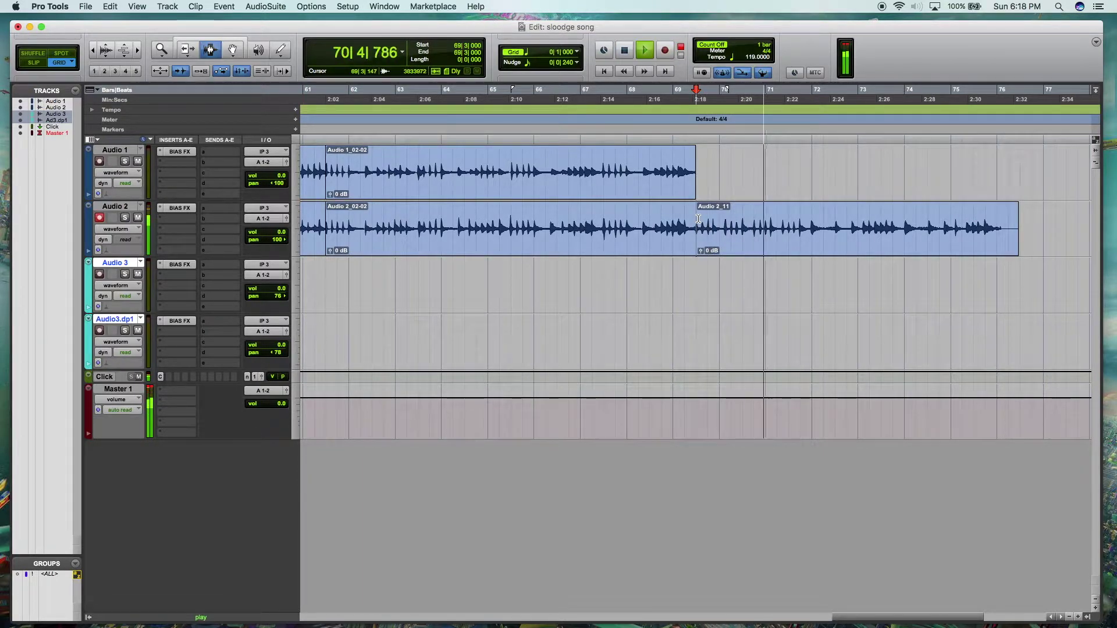
{"action": "key", "text": "space"}
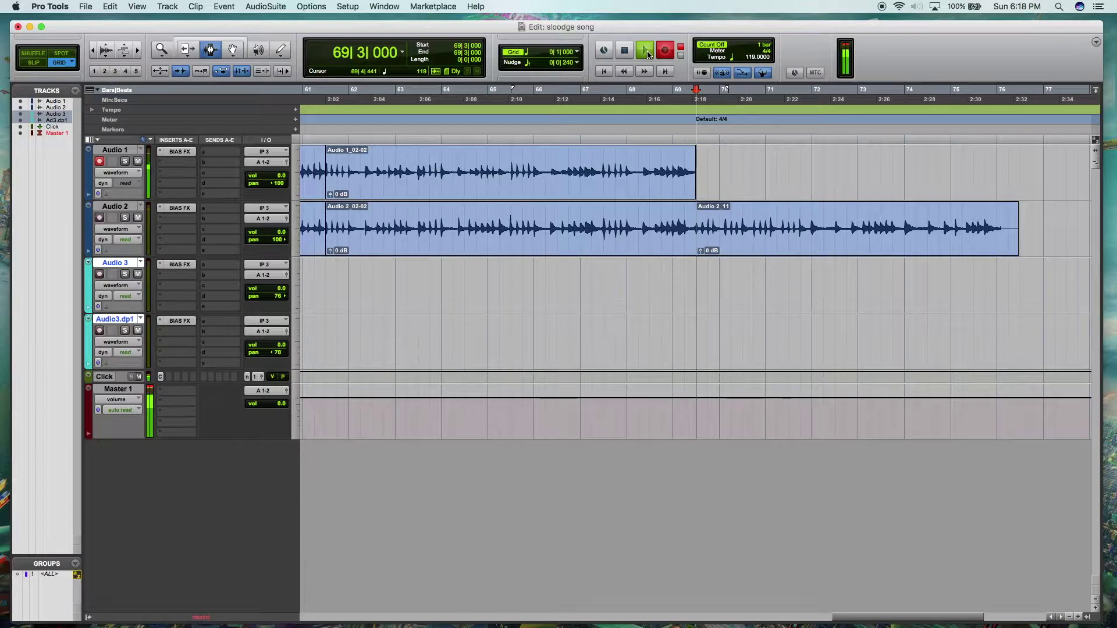
{"action": "key", "text": "super+space"}
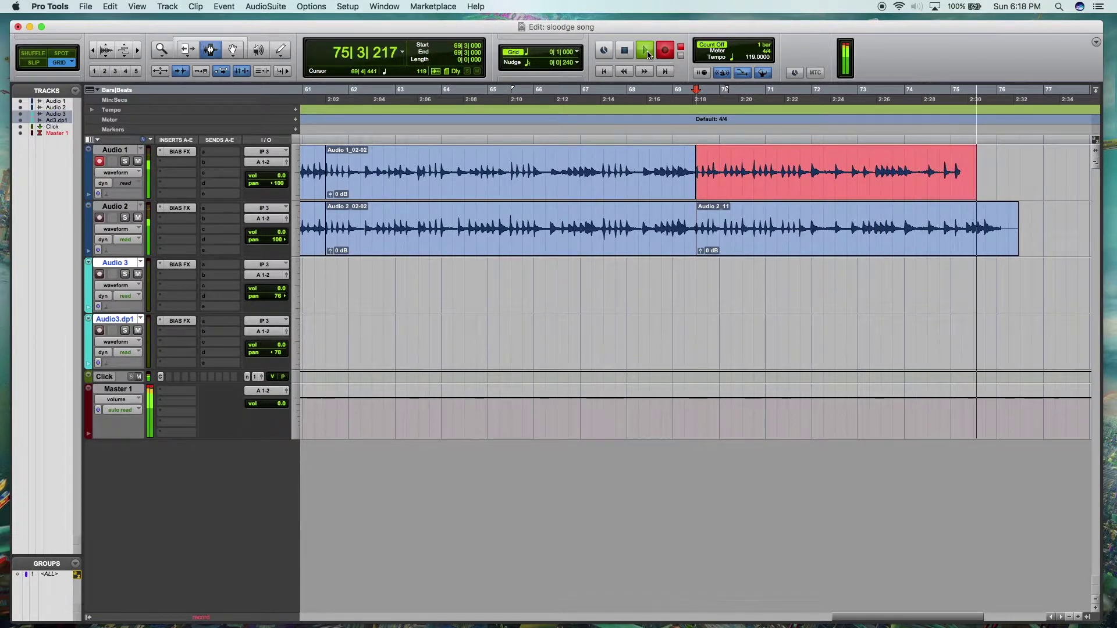
{"action": "key", "text": "space"}
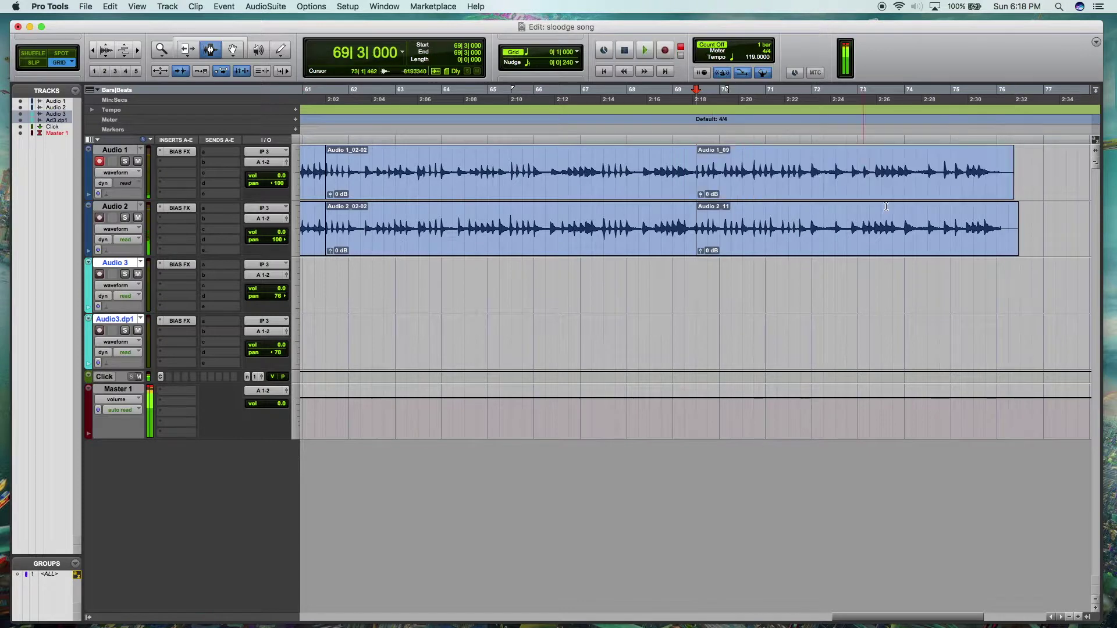
{"action": "left_click_drag", "start_coordinate": [1024, 201], "coordinate": [700, 173]}
{"action": "key", "text": "Delete"}
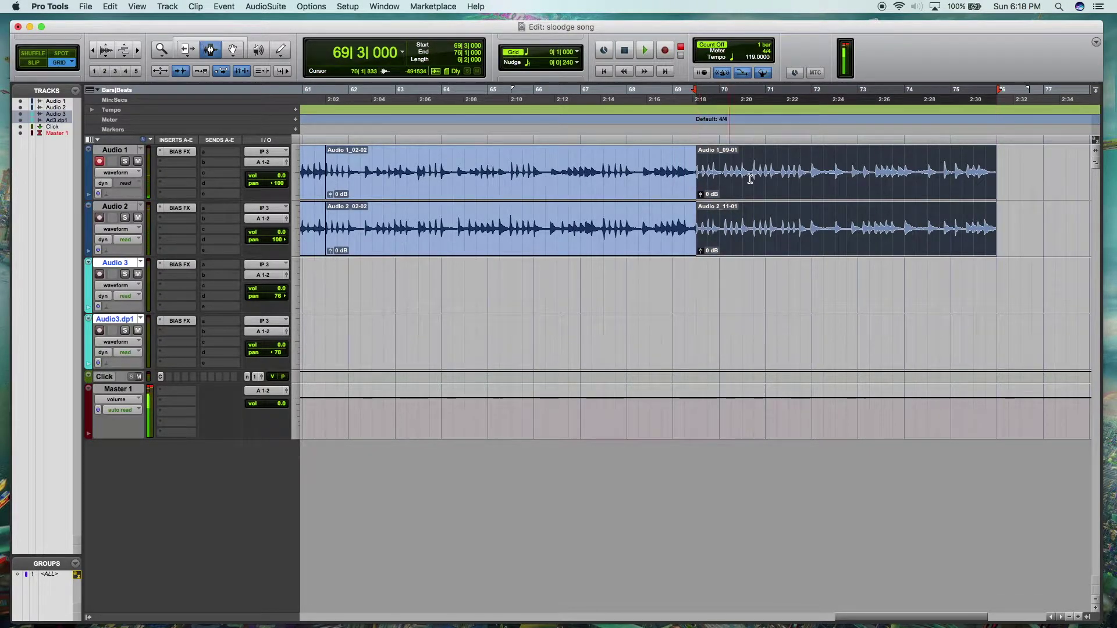
Step: Try to copy the new Audio 1 and Audio 2 section from bar 69 beat 3 to bar 61 beat 3, and undo the paste
{"action": "left_click", "coordinate": [952, 210]}
{"action": "left_click_drag", "start_coordinate": [1000, 245], "coordinate": [697, 166]}
{"action": "scroll", "coordinate": [586, 158], "scroll_direction": "left", "scroll_amount": 2}
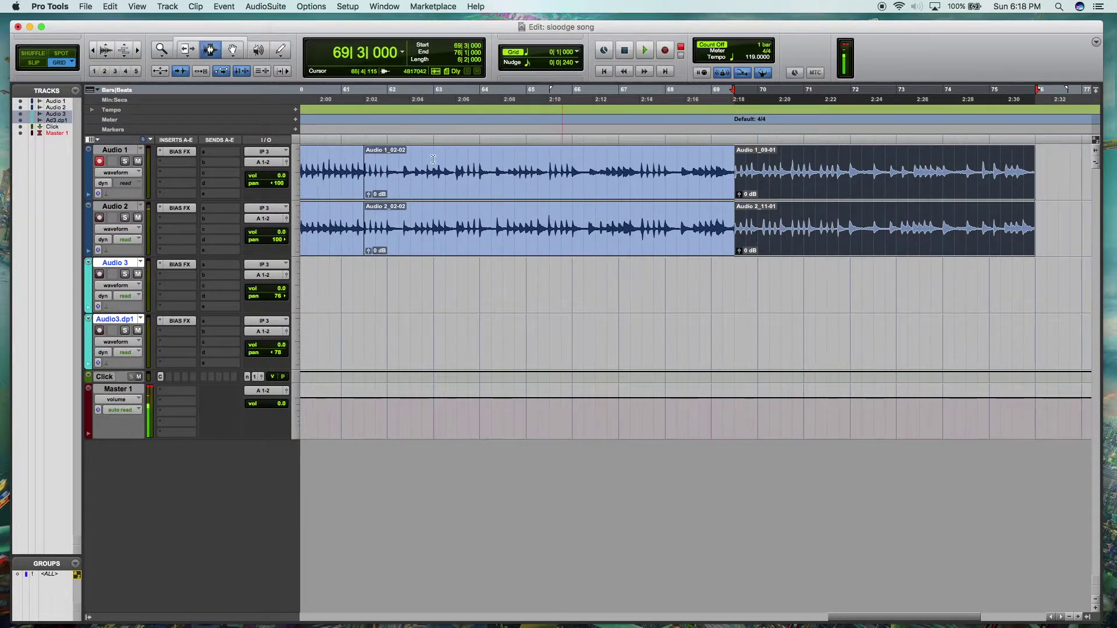
{"action": "left_click", "coordinate": [365, 159]}
{"action": "key", "text": "super+v"}
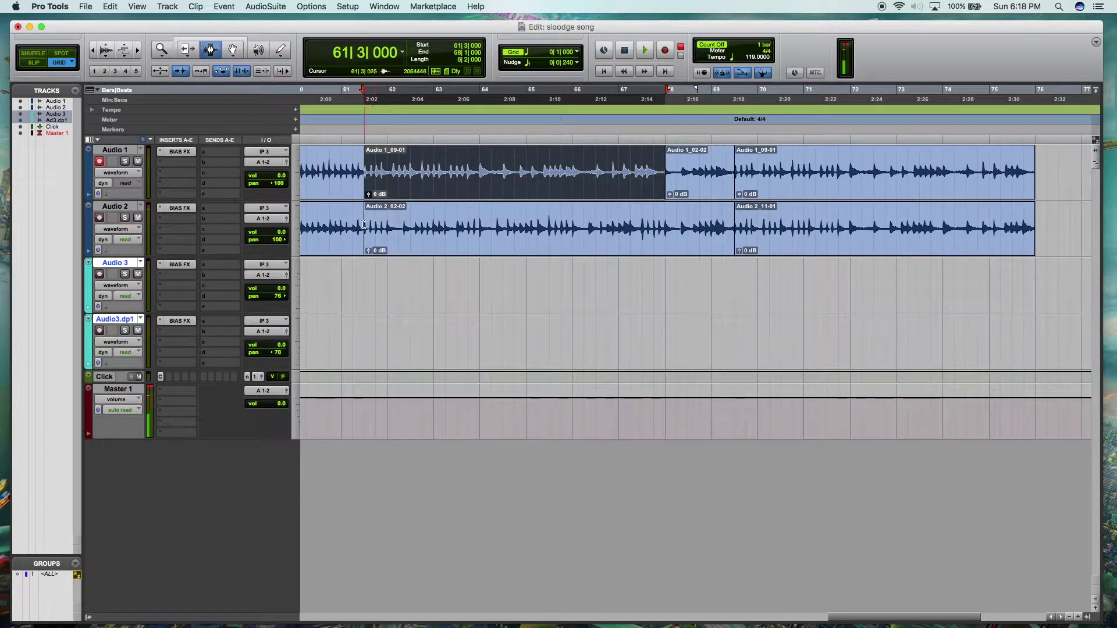
{"action": "key", "text": "super+z"}
Step: Copy the Audio 1 and Audio 2 section from bar 69 beat 3 to bar 76 and paste it on both tracks at bar 61 beat 3
{"action": "left_click_drag", "start_coordinate": [1033, 252], "coordinate": [733, 169]}
{"action": "key", "text": "space"}
{"action": "key", "text": "space"}
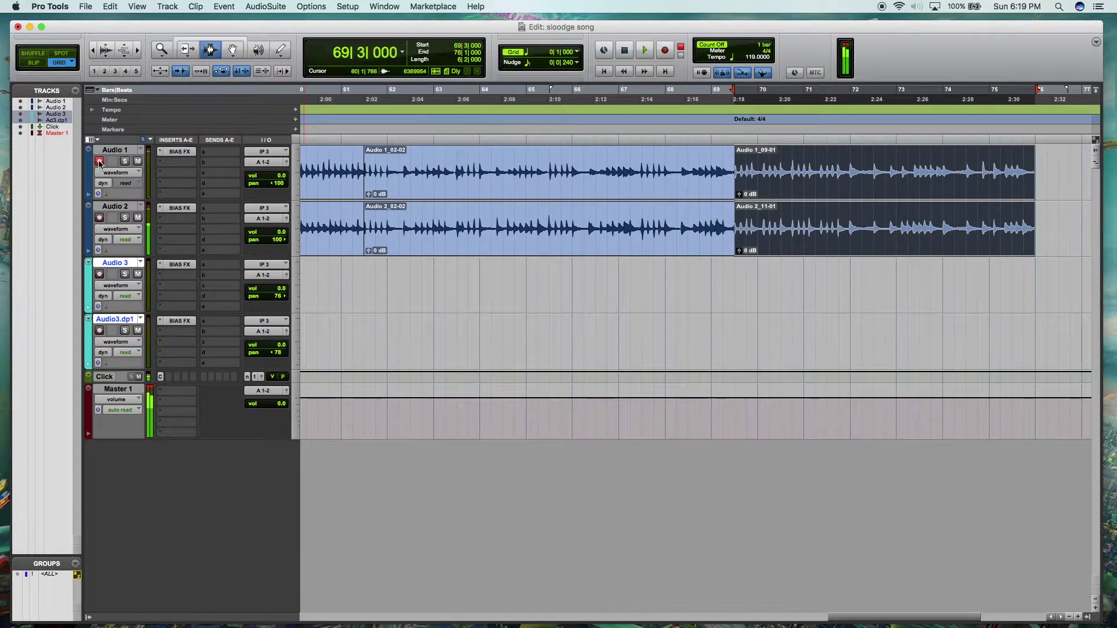
{"action": "left_click", "coordinate": [365, 169]}
{"action": "key", "text": "super+v"}
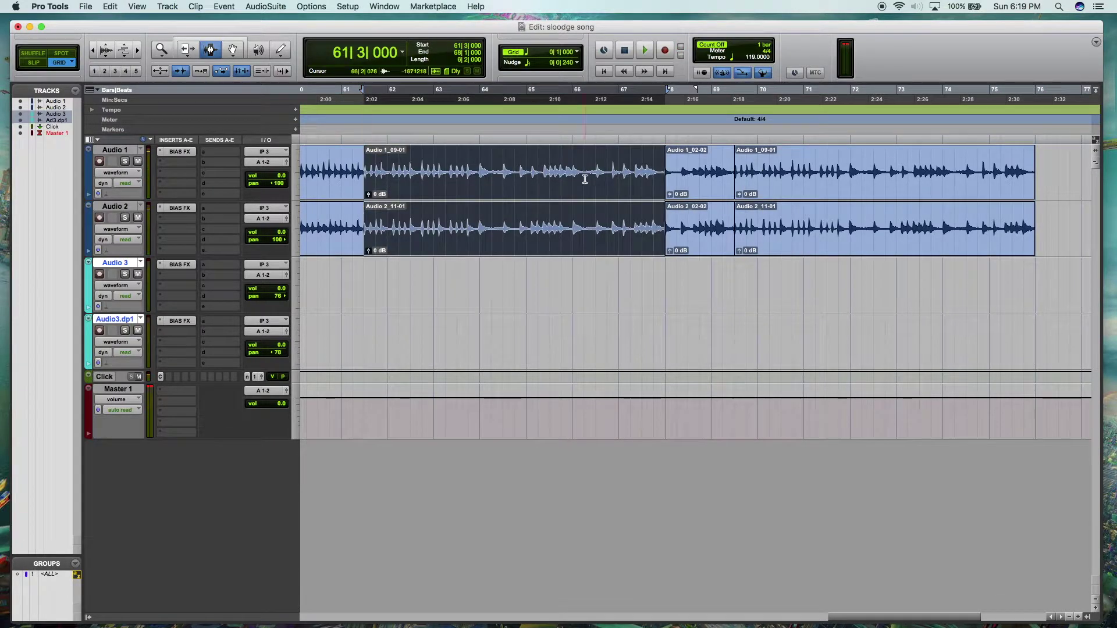
Step: Paste the copied section again at bar 68 on both tracks and delete the leftover clips after bar 74 beat 3
{"action": "left_click", "coordinate": [665, 168]}
{"action": "key", "text": "super+v"}
{"action": "scroll", "coordinate": [663, 221], "scroll_direction": "right", "scroll_amount": 3}
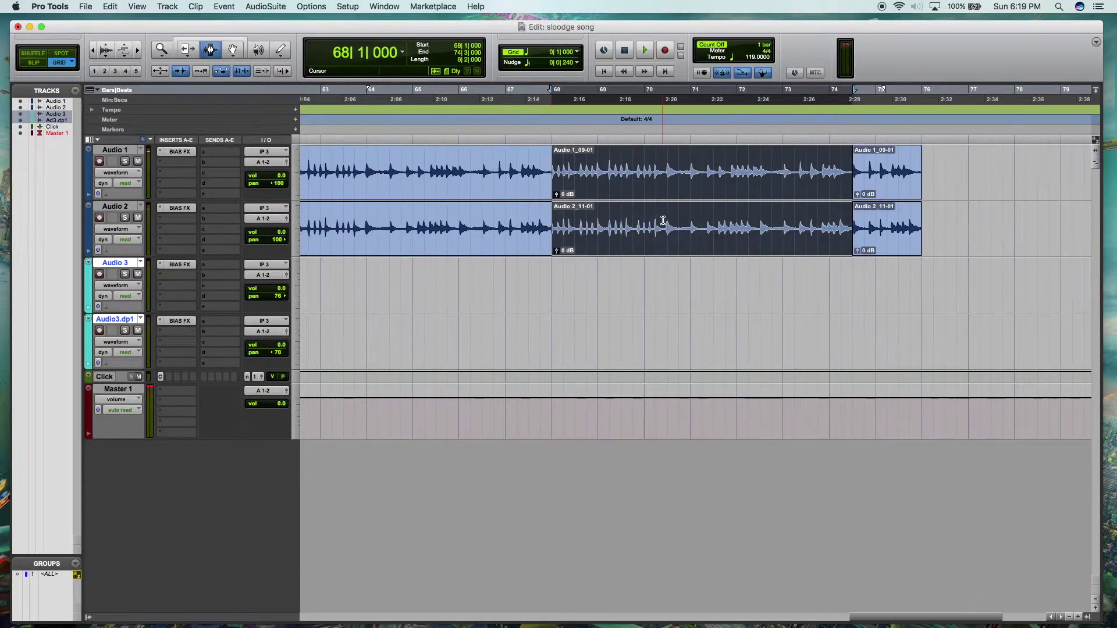
{"action": "left_click_drag", "start_coordinate": [944, 221], "coordinate": [858, 221]}
{"action": "key", "text": "Delete"}
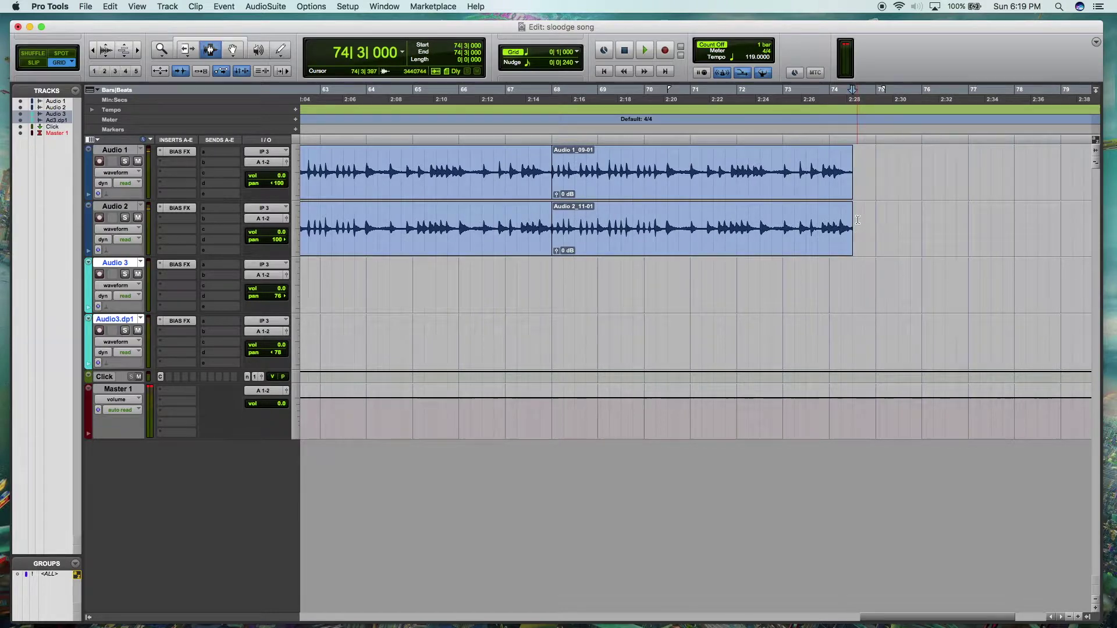
Step: Audition the ending and record a new Audio 2 take from bar 74 beat 3 to just before bar 78
{"action": "key", "text": "space"}
{"action": "key", "text": "space"}
{"action": "key", "text": "space"}
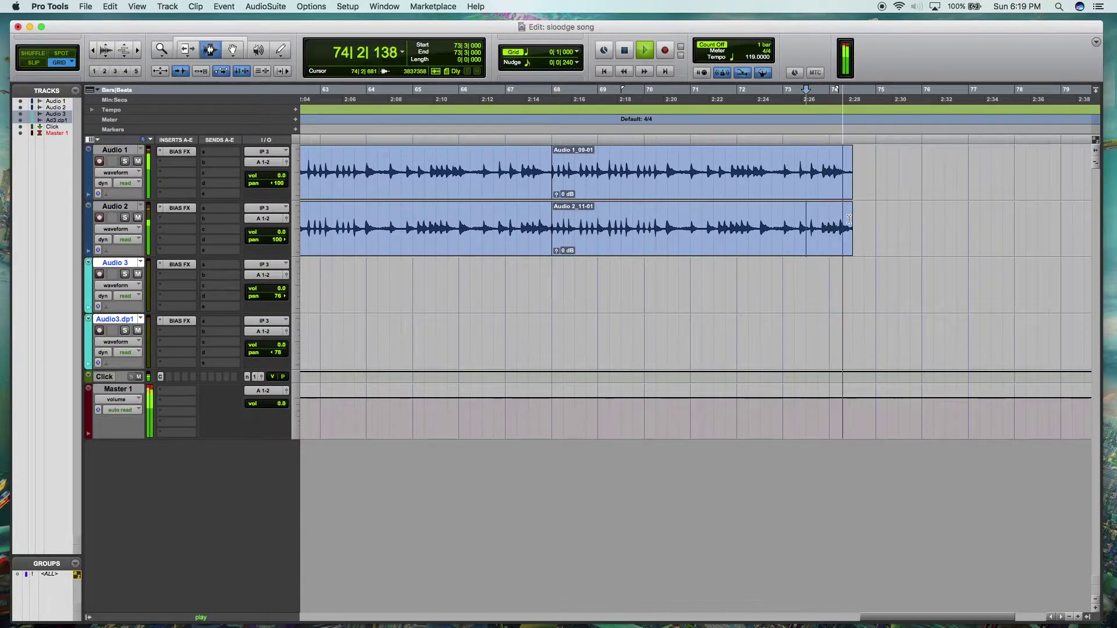
{"action": "key", "text": "space"}
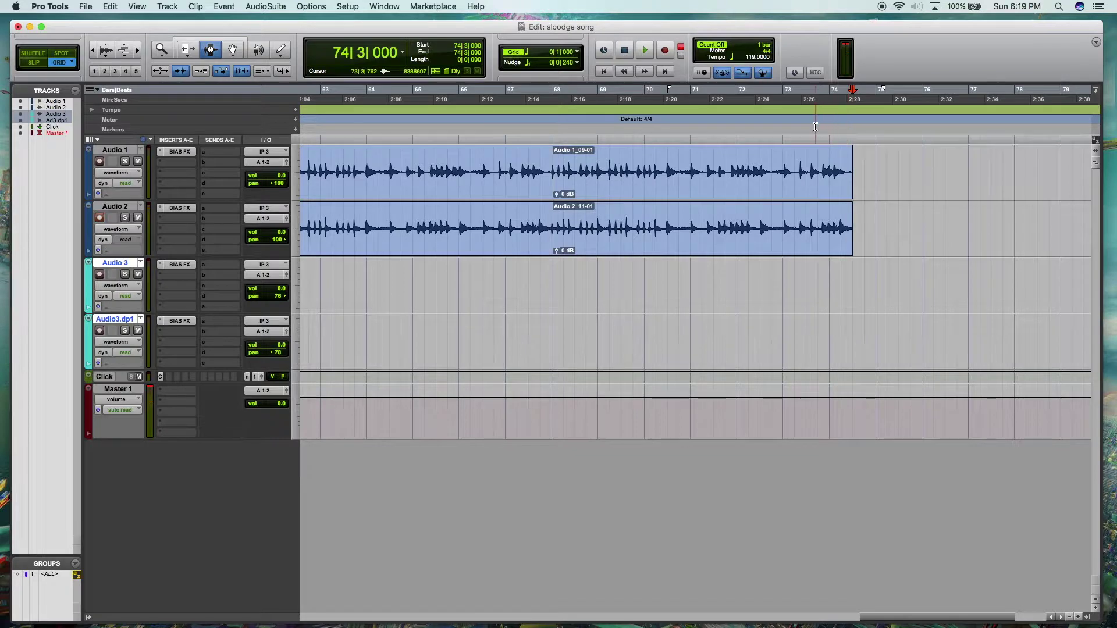
{"action": "left_click", "coordinate": [644, 50]}
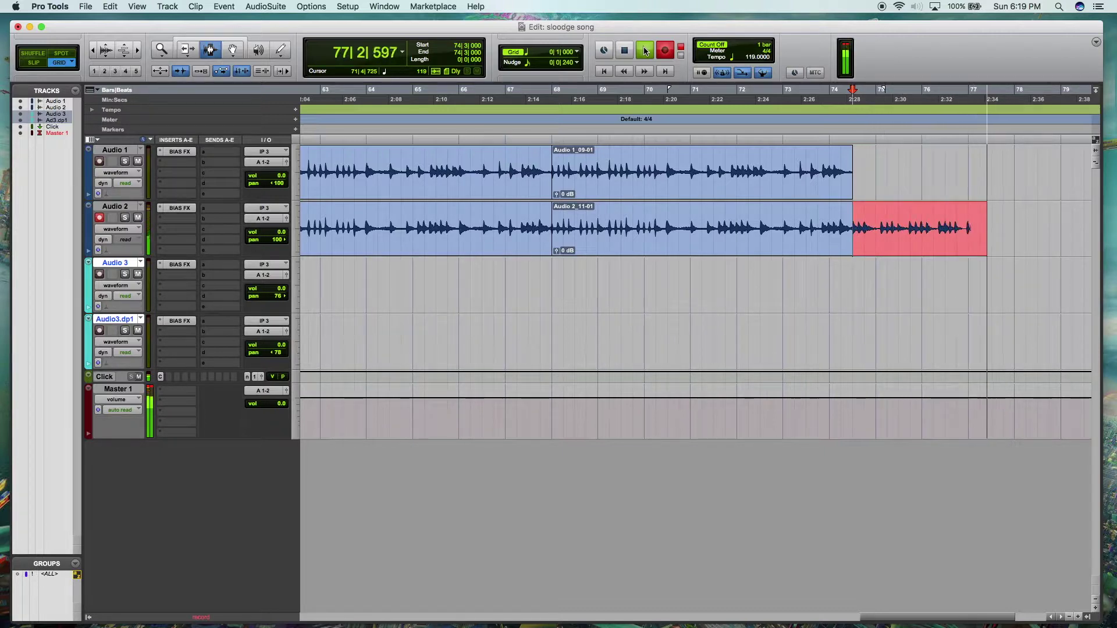
{"action": "key", "text": "space"}
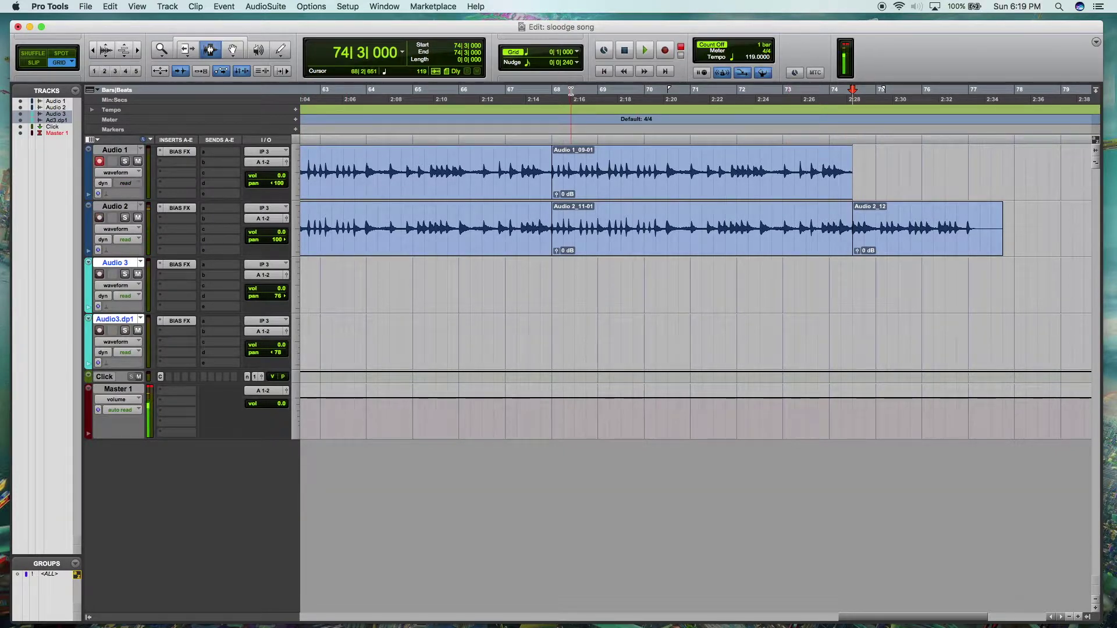
Step: Record an Audio 1 double of the ending from bar 74 beat 3 to past bar 77, discarding the first attempt
{"action": "left_click", "coordinate": [645, 52]}
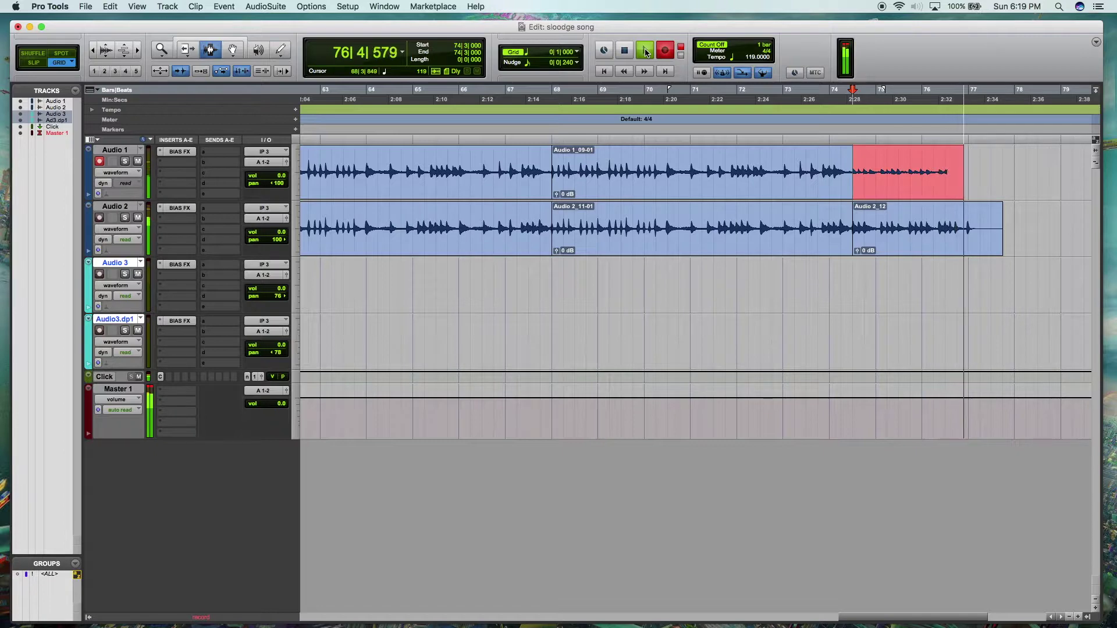
{"action": "left_click", "coordinate": [646, 52]}
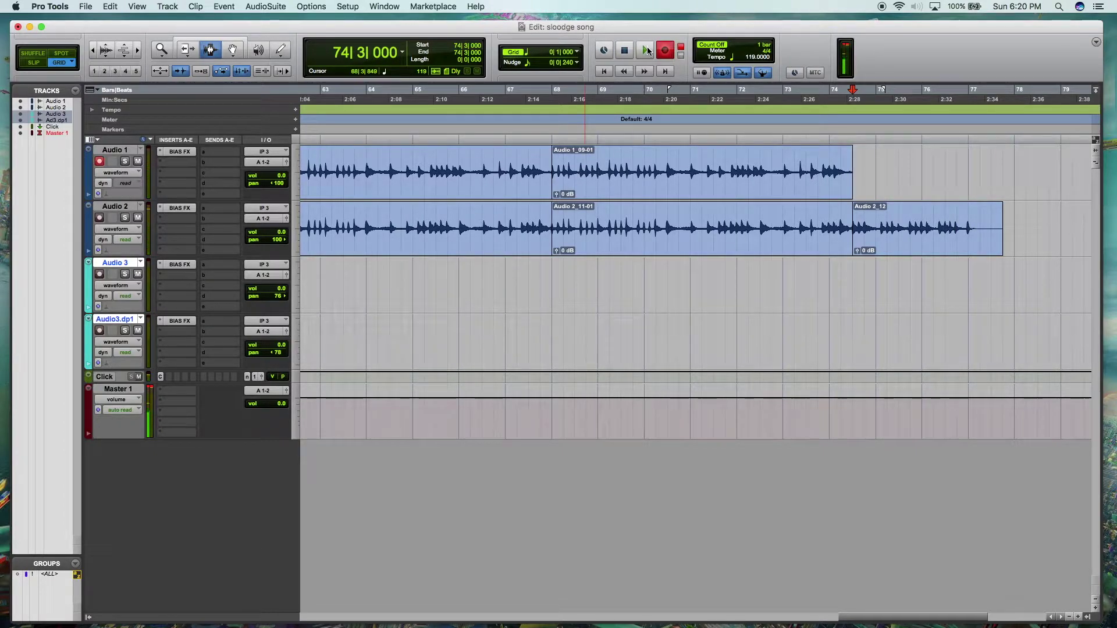
{"action": "left_click", "coordinate": [647, 51]}
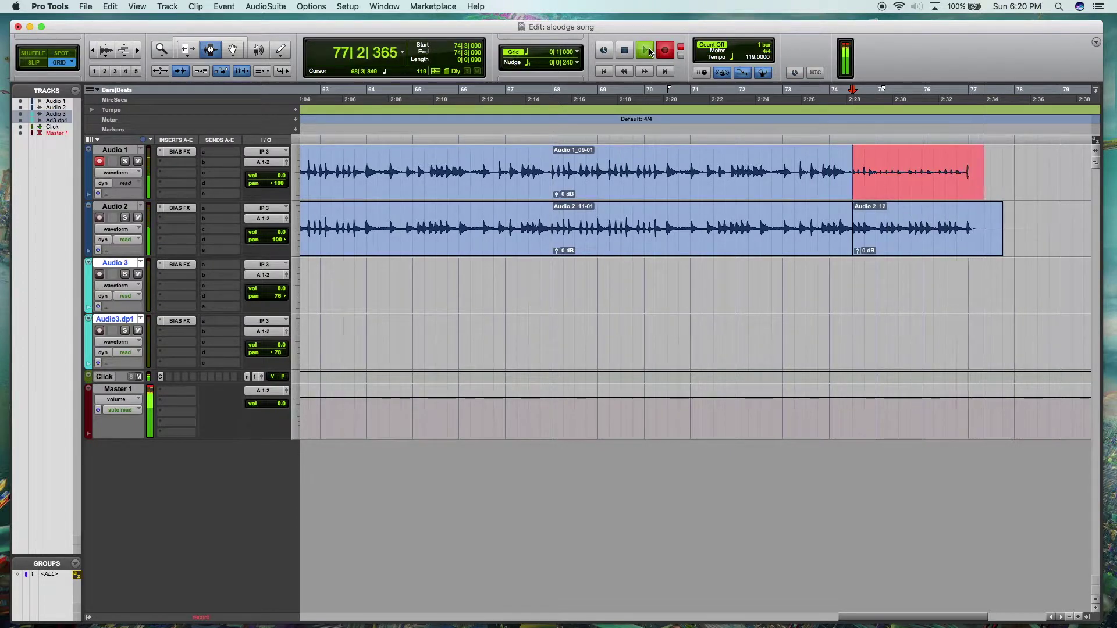
{"action": "key", "text": "space"}
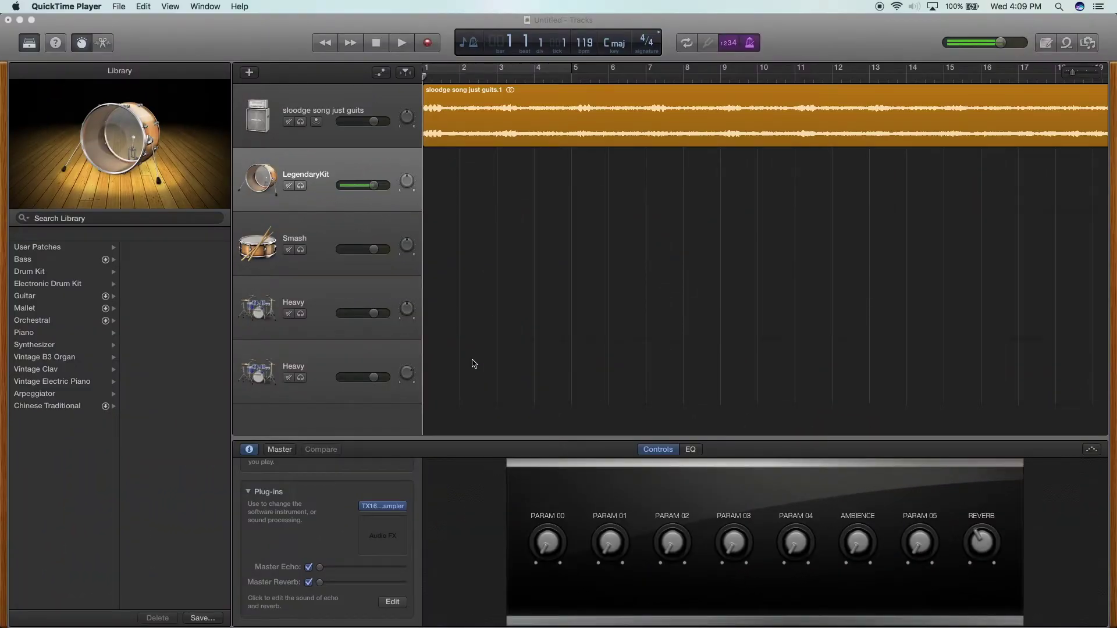
Step: Switch to GarageBand and record a LegendaryKit drum part from bar 1 to about bar 19 over the guitar mix
{"action": "left_click", "coordinate": [381, 45]}
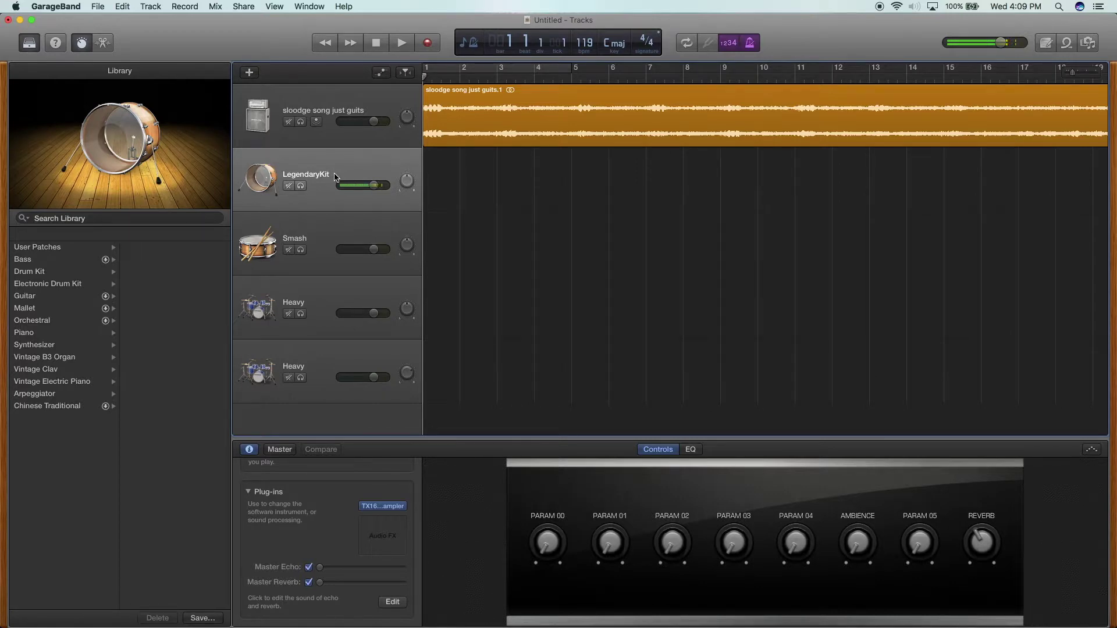
{"action": "left_click", "coordinate": [431, 43]}
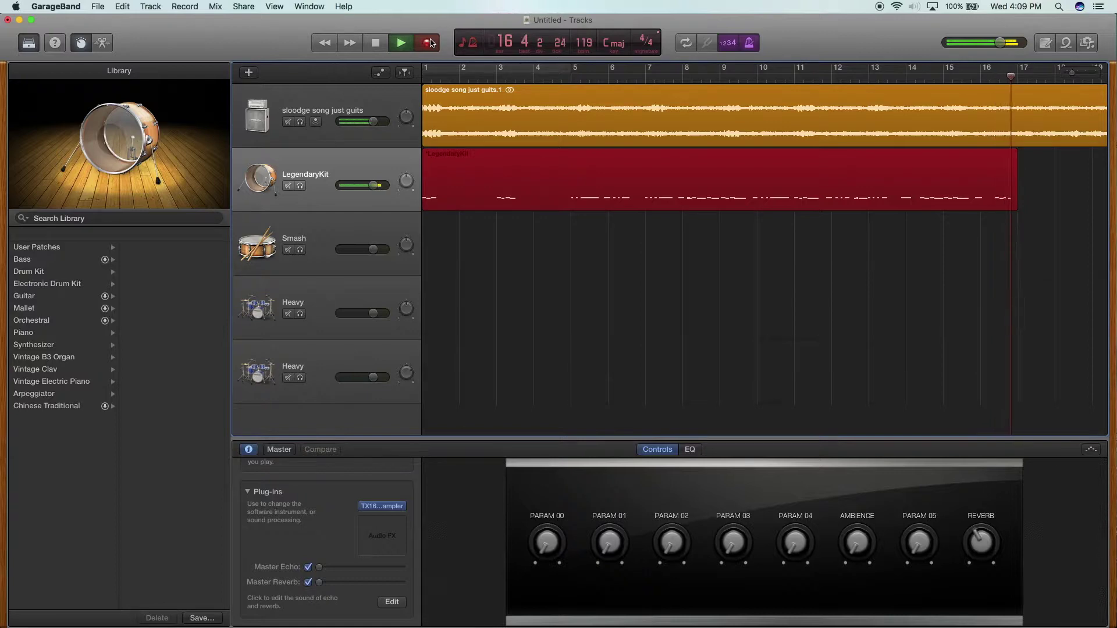
{"action": "left_click", "coordinate": [432, 43]}
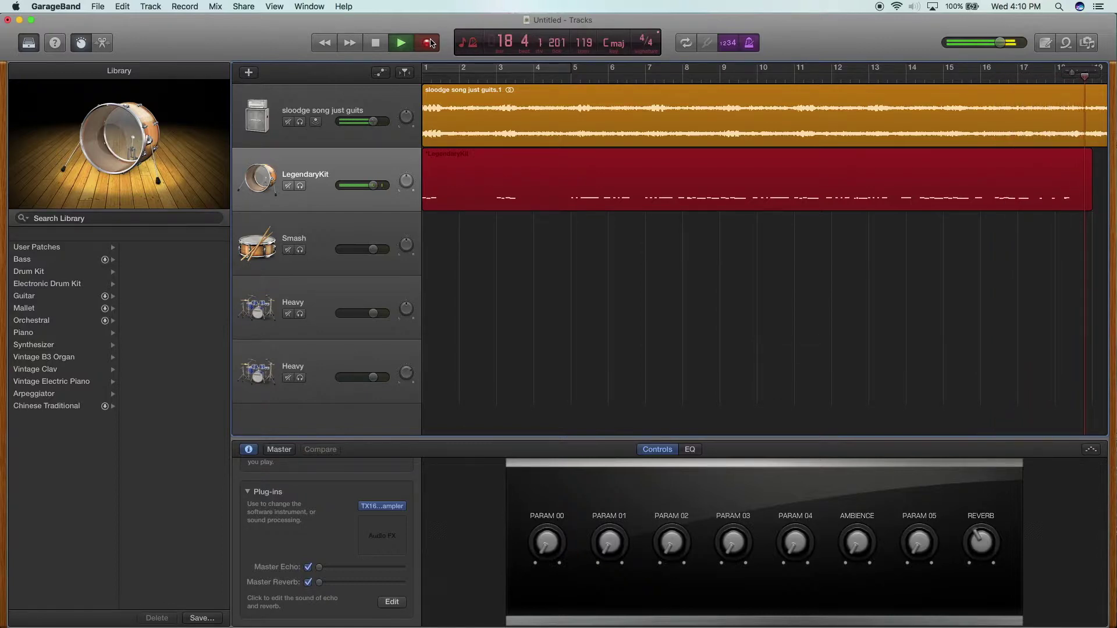
{"action": "left_click", "coordinate": [432, 43]}
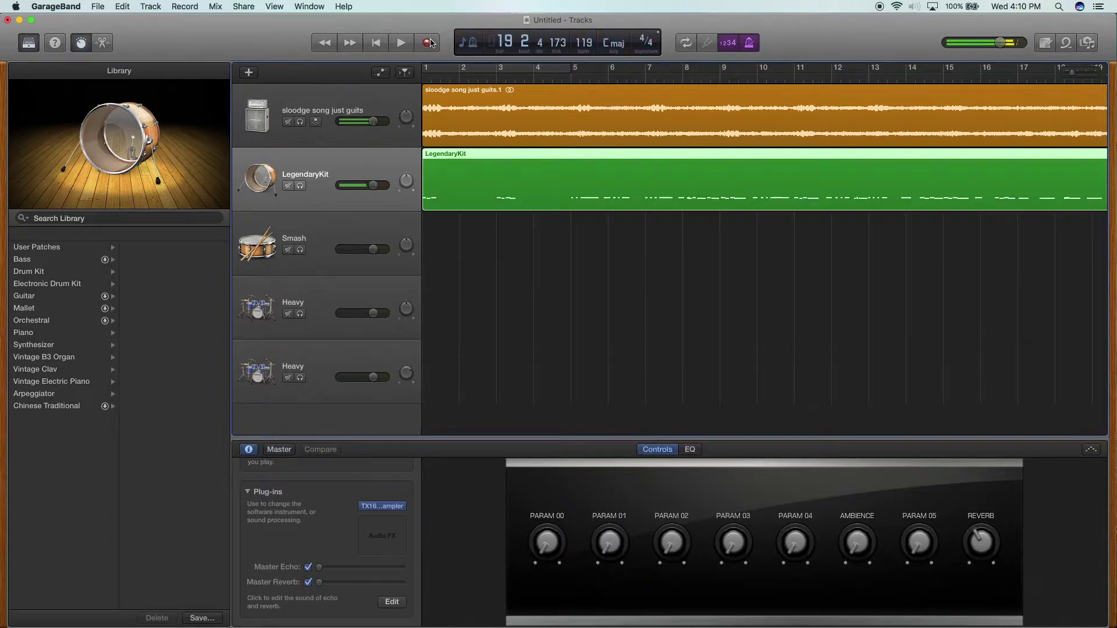
Step: Open the LegendaryKit region in the Piano Roll, set its time quantize to 1/8 Note, and audition it from bar 1
{"action": "double_click", "coordinate": [504, 166]}
{"action": "key", "text": "super+Left"}
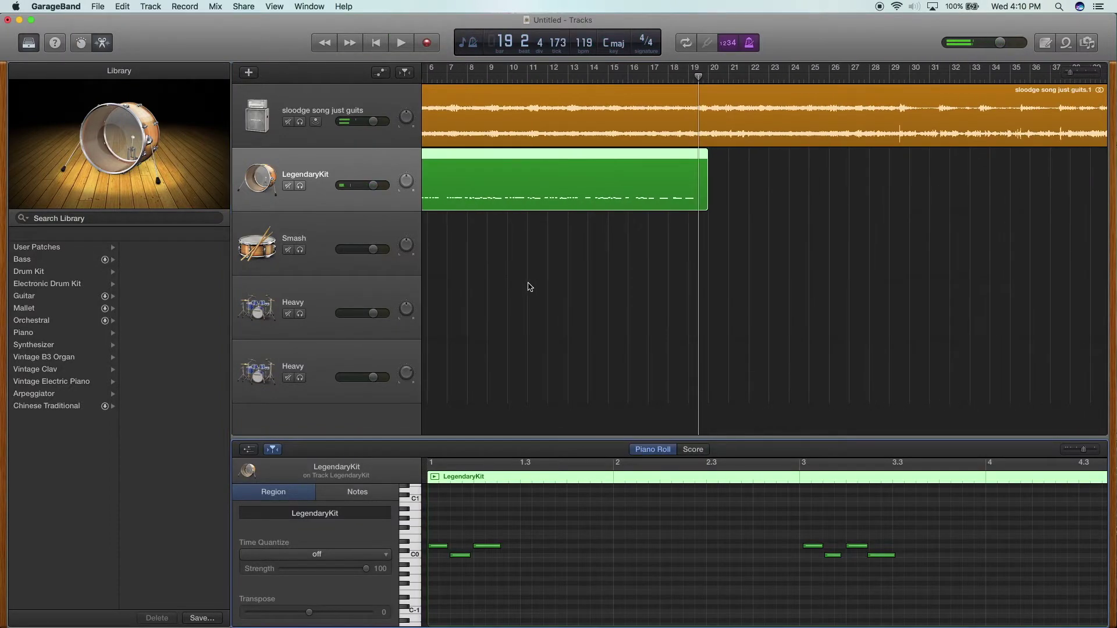
{"action": "left_click", "coordinate": [317, 554]}
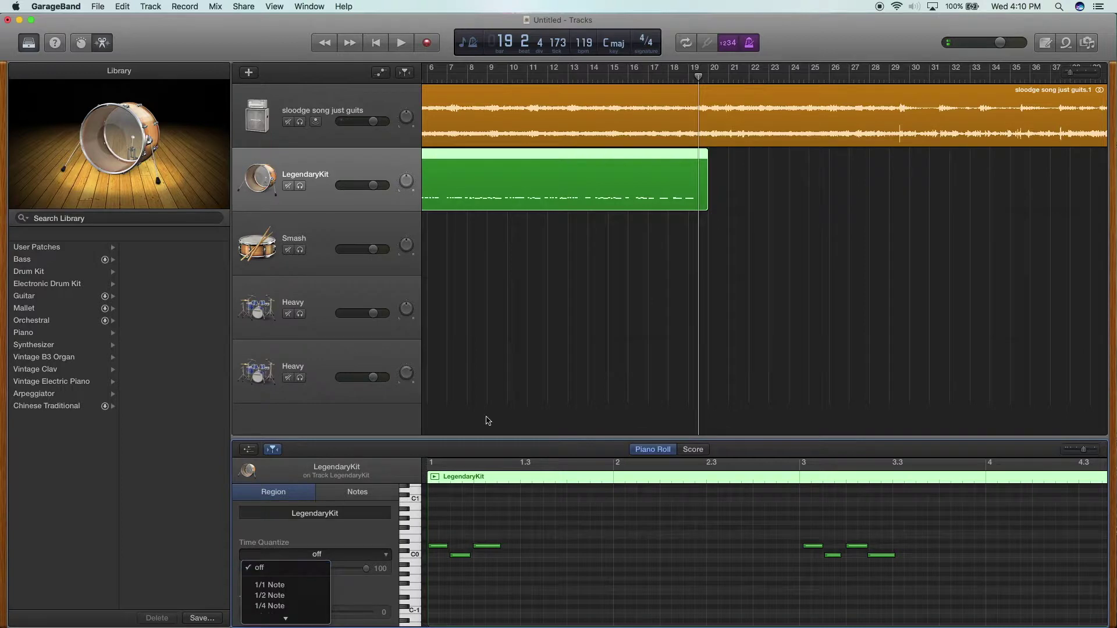
{"action": "left_click", "coordinate": [256, 569]}
{"action": "key", "text": "e"}
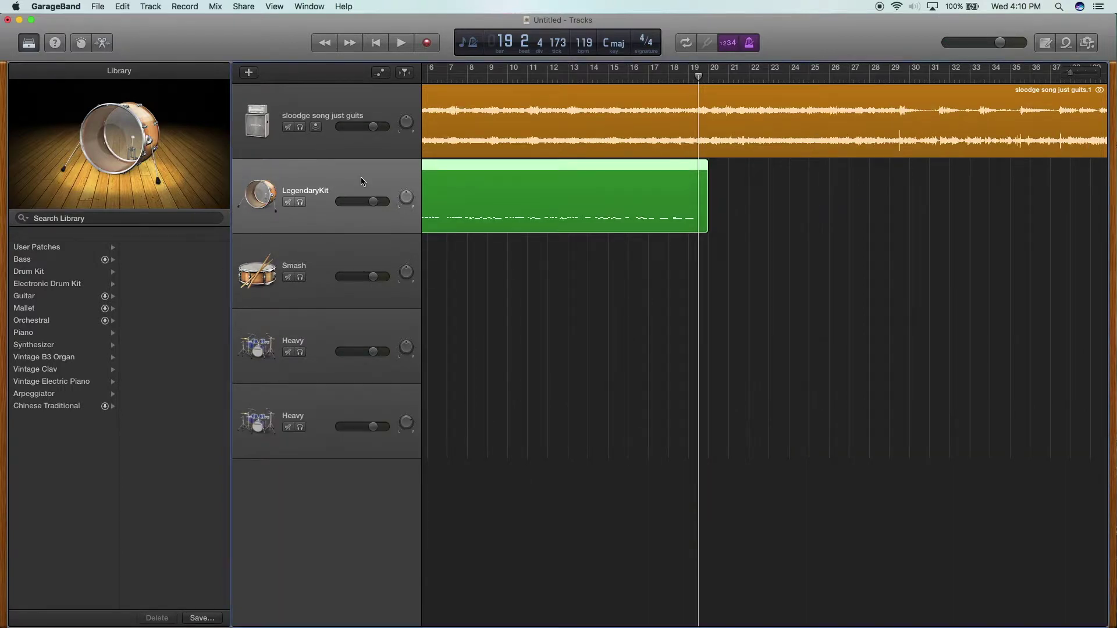
{"action": "key", "text": "e"}
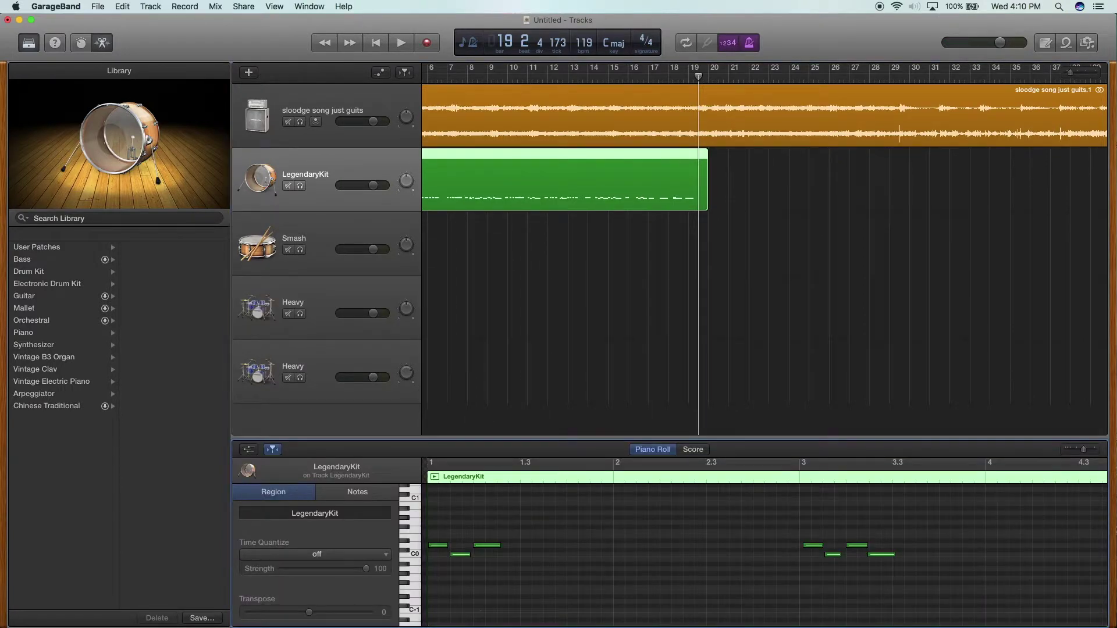
{"action": "left_click", "coordinate": [291, 552]}
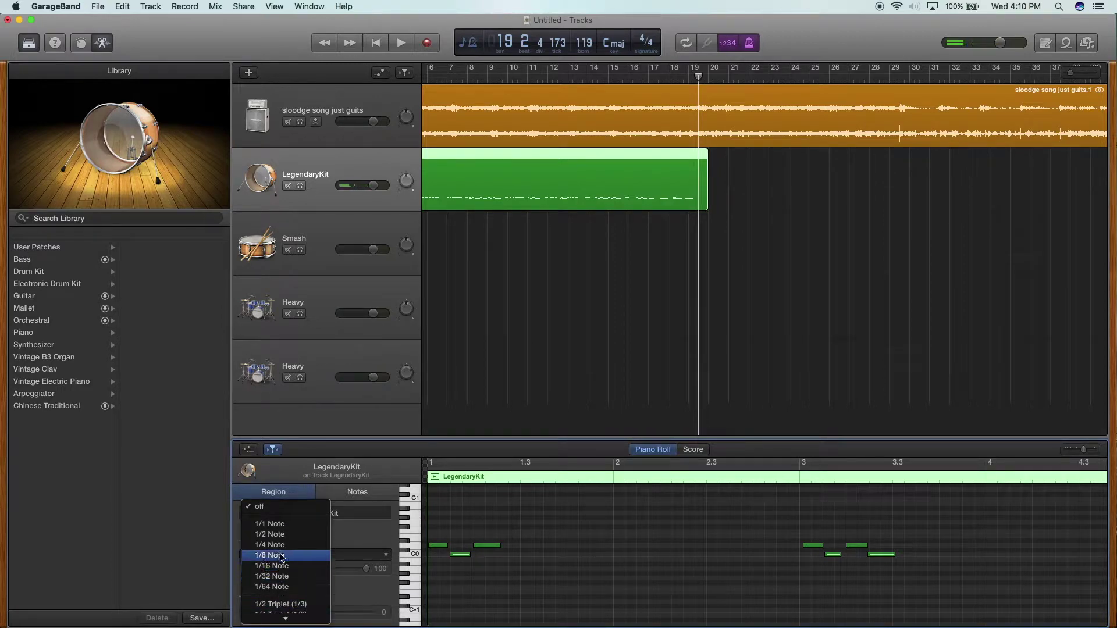
{"action": "key", "text": "Escape"}
{"action": "left_click", "coordinate": [376, 43]}
{"action": "key", "text": "space"}
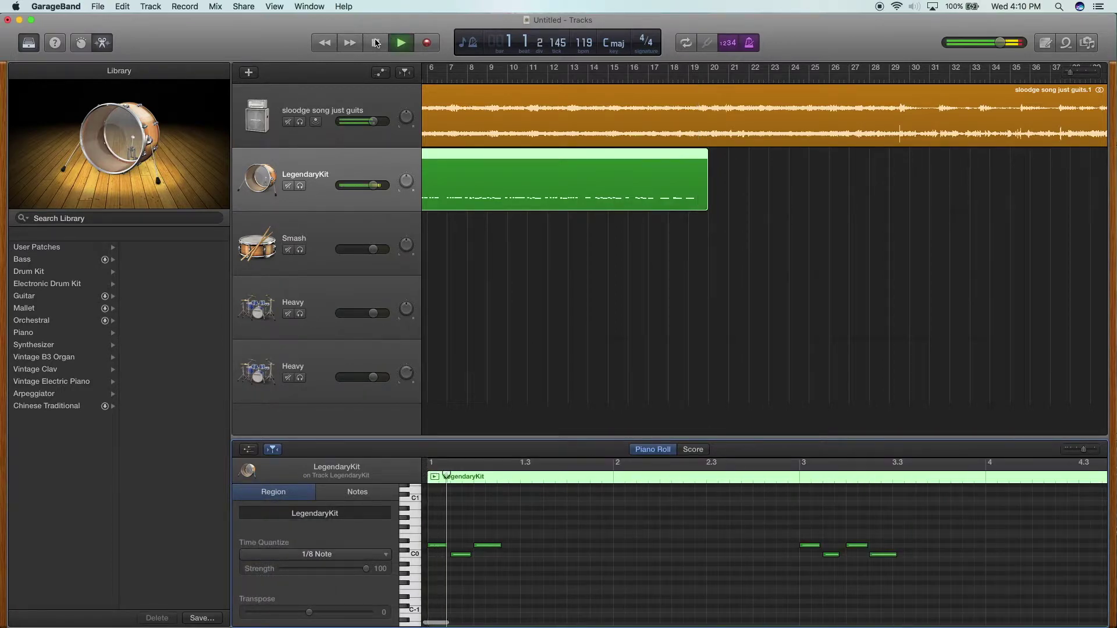
{"action": "key", "text": "space"}
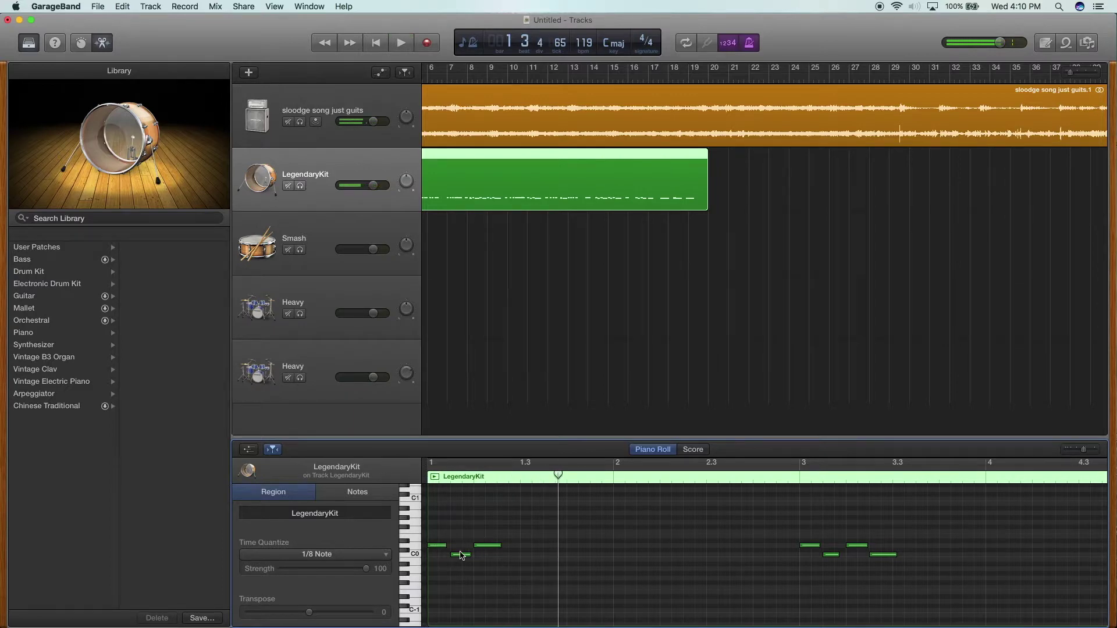
Step: Paste a copy of the low LegendaryKit note after the three-note figure in bar 1 and audition the opening
{"action": "left_click", "coordinate": [461, 555]}
{"action": "left_click_drag", "start_coordinate": [517, 479], "coordinate": [501, 482]}
{"action": "key", "text": "super+v"}
{"action": "left_click", "coordinate": [377, 48]}
{"action": "key", "text": "space"}
{"action": "key", "text": "space"}
Step: Change the icon of the lower Heavy track from a drum kit to a blue tom
{"action": "left_click", "coordinate": [317, 315]}
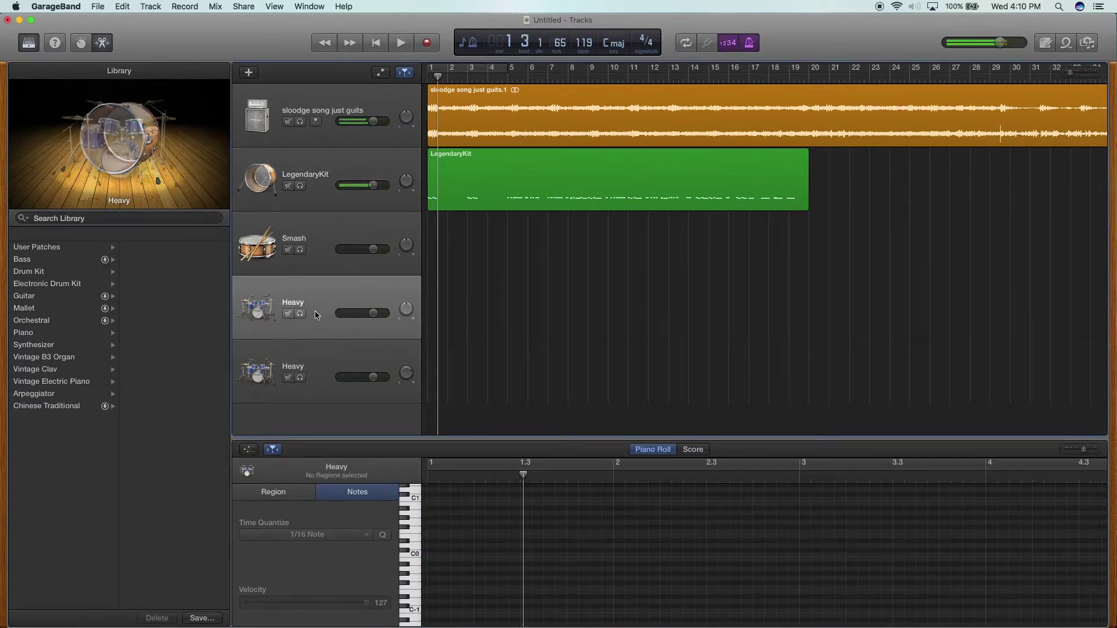
{"action": "left_click", "coordinate": [284, 361]}
{"action": "left_click", "coordinate": [258, 375]}
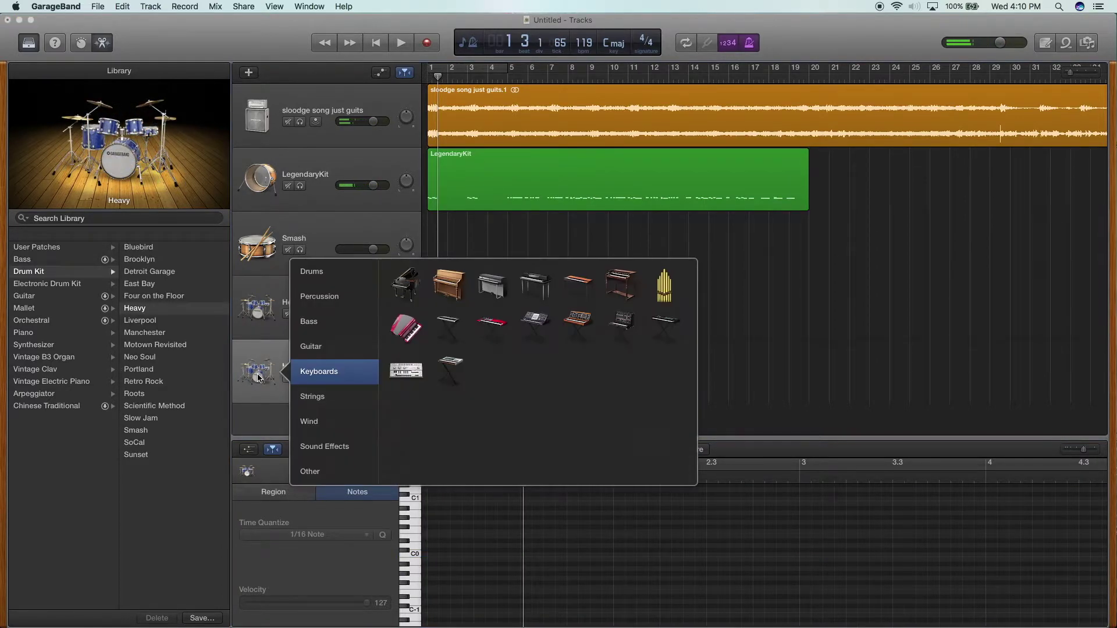
{"action": "mouse_move", "coordinate": [306, 270]}
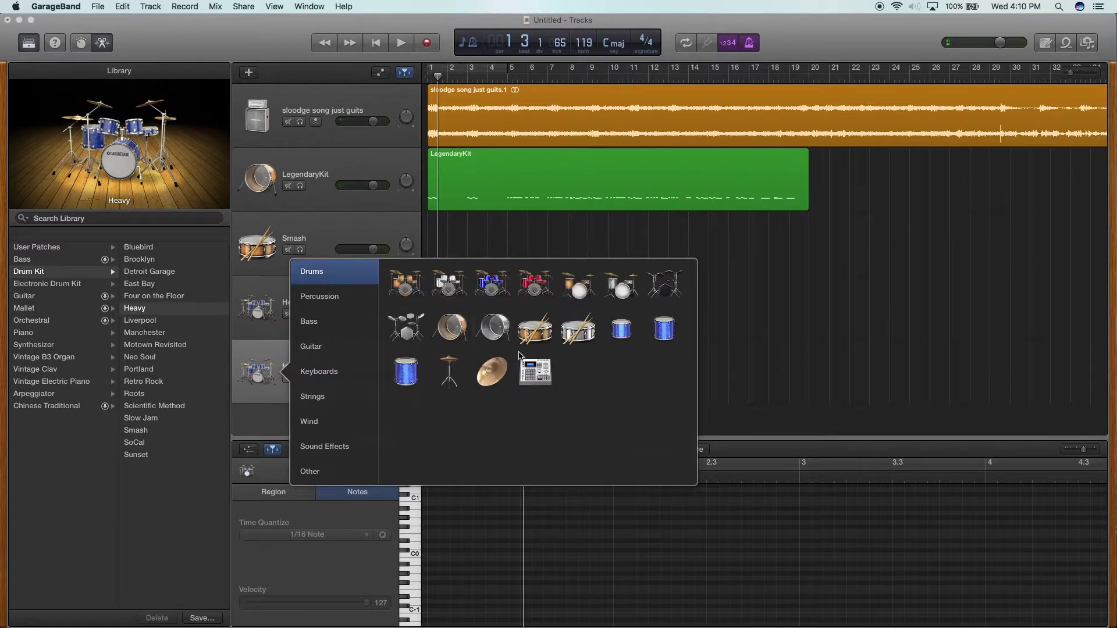
{"action": "left_click", "coordinate": [653, 337]}
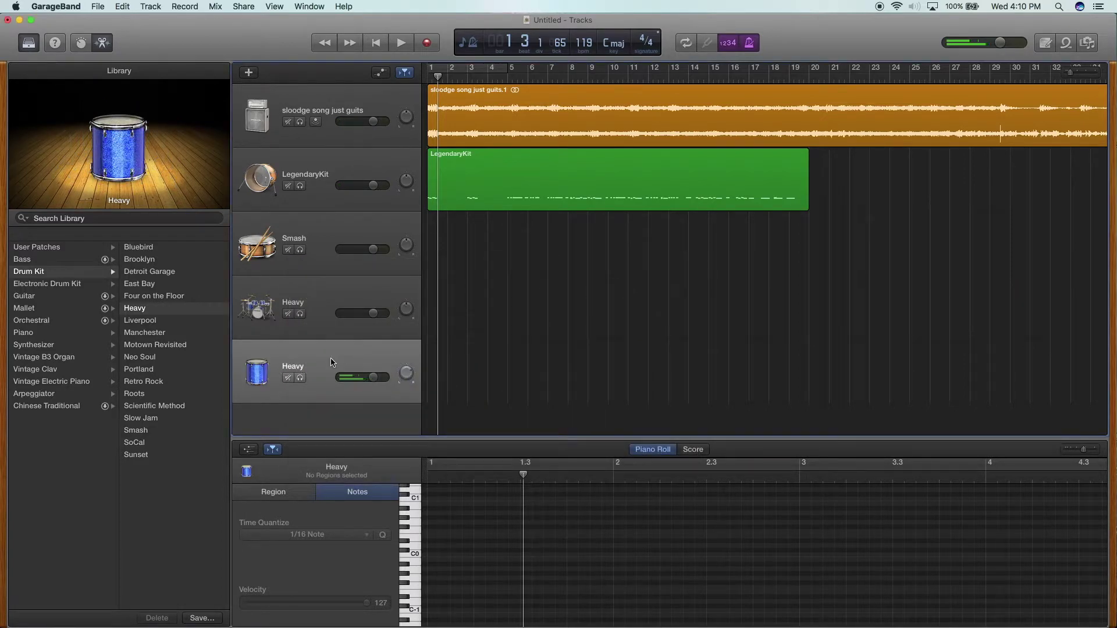
Step: Record a tom part on the lower Heavy track from bar 1 to past bar 5
{"action": "left_click", "coordinate": [388, 42]}
{"action": "left_click", "coordinate": [422, 46]}
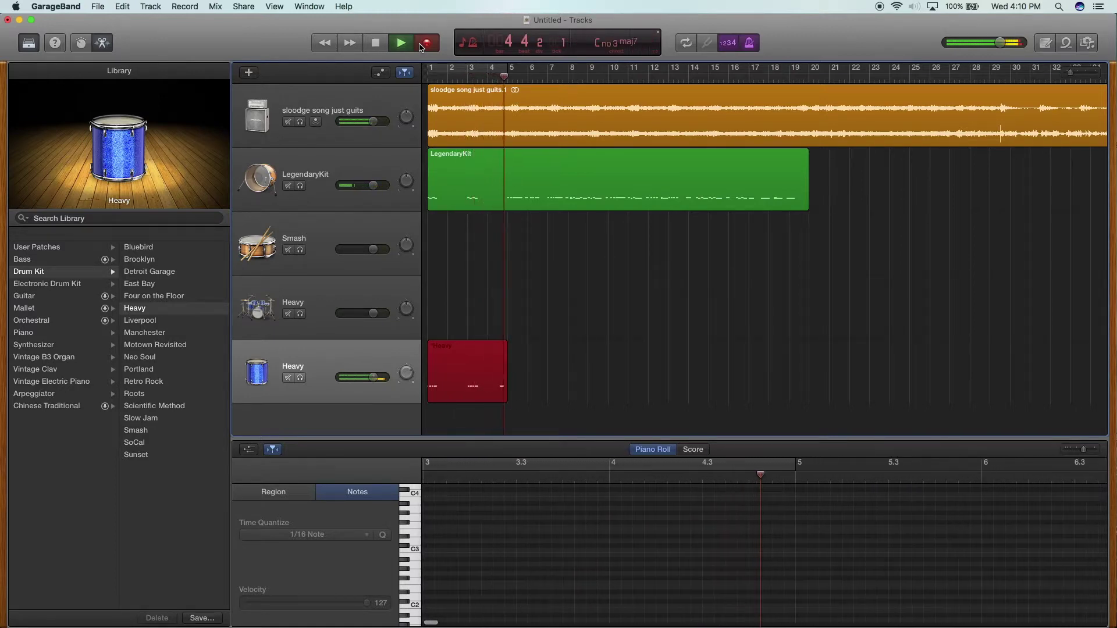
{"action": "key", "text": "space"}
Step: Try 1/8 Note time quantize on the new tom region, and set it to 1/16 Note instead
{"action": "left_click", "coordinate": [485, 348]}
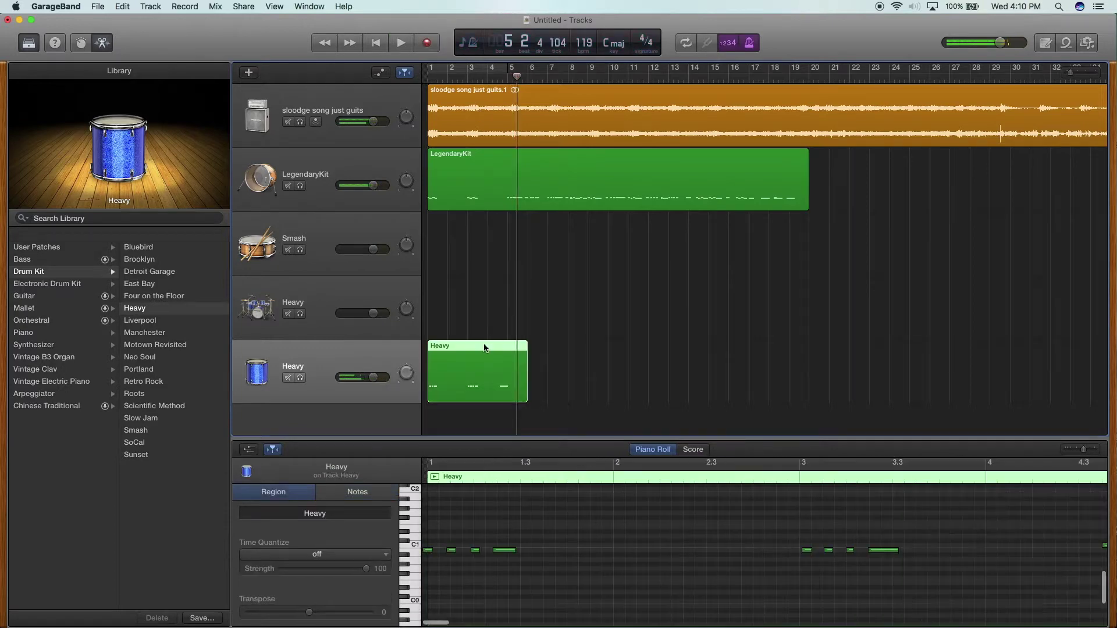
{"action": "key", "text": "e"}
{"action": "key", "text": "e"}
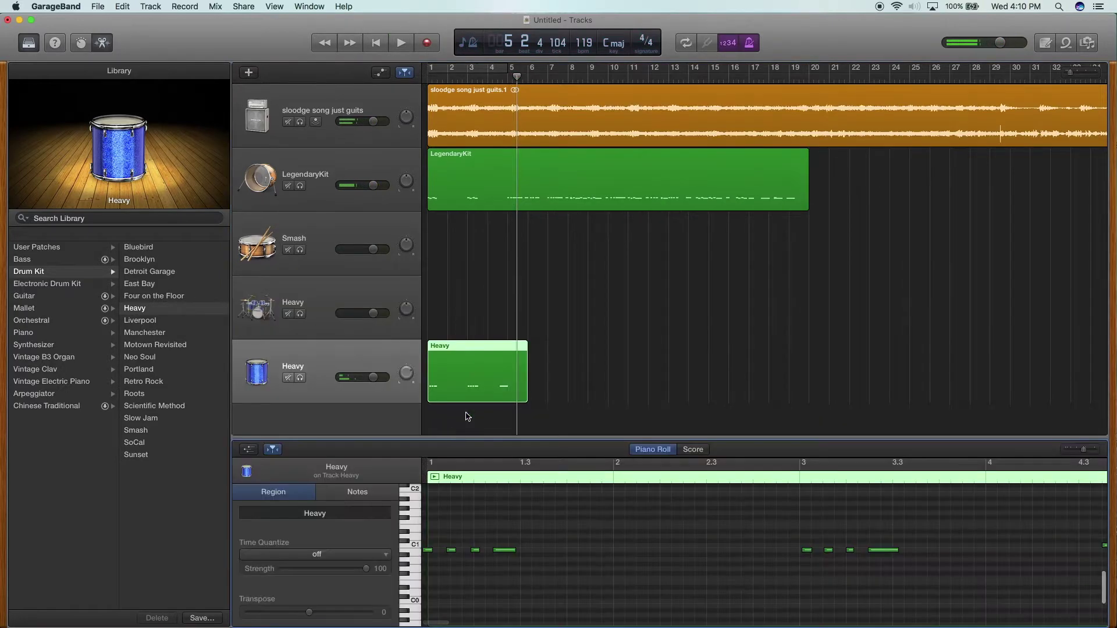
{"action": "left_click", "coordinate": [297, 557]}
{"action": "left_click", "coordinate": [298, 579]}
{"action": "scroll", "coordinate": [526, 477], "scroll_direction": "right", "scroll_amount": 10}
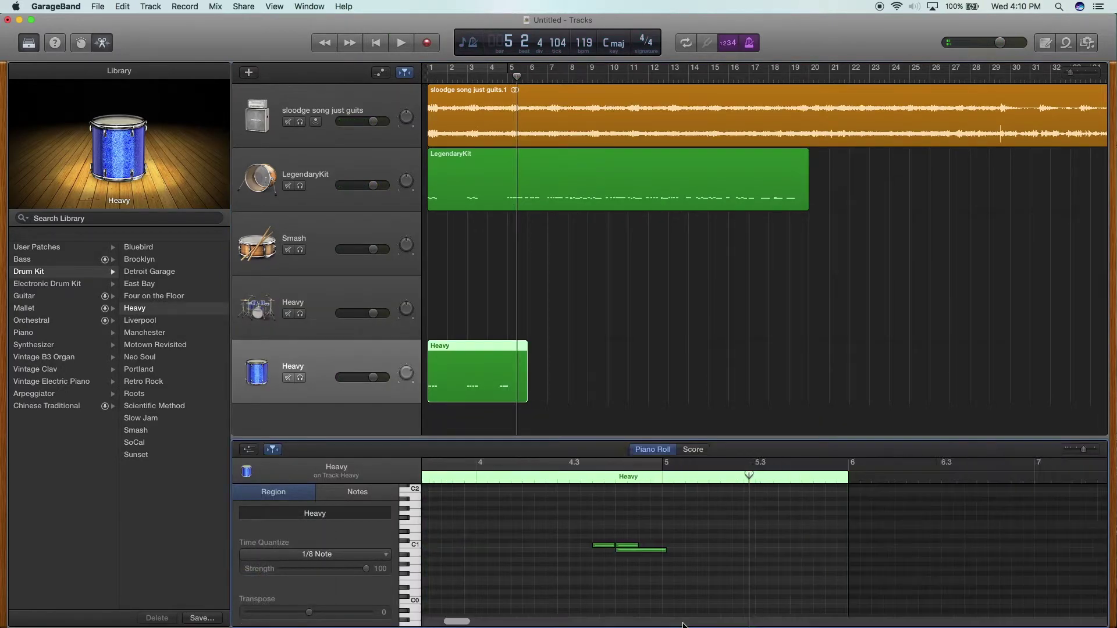
{"action": "left_click", "coordinate": [321, 555]}
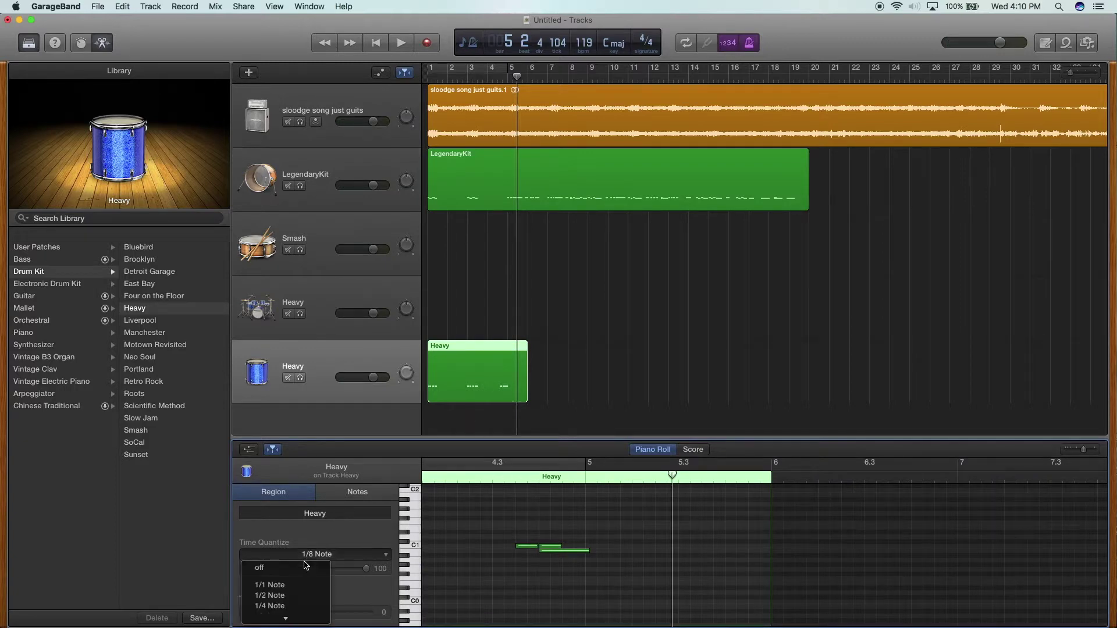
{"action": "left_click", "coordinate": [289, 575]}
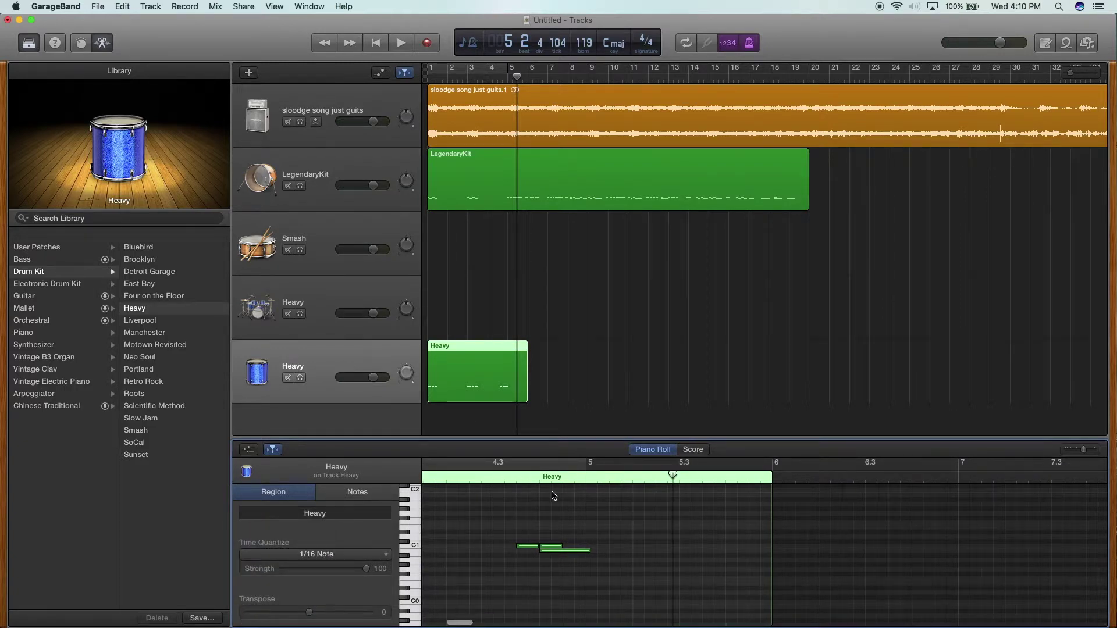
Step: Delete the two overlapping notes around bar 4 beat 4 in the tom region
{"action": "left_click", "coordinate": [487, 377]}
{"action": "scroll", "coordinate": [702, 538], "scroll_direction": "right", "scroll_amount": 10}
{"action": "scroll", "coordinate": [675, 543], "scroll_direction": "left", "scroll_amount": 3}
{"action": "left_click_drag", "start_coordinate": [674, 583], "coordinate": [636, 543]}
{"action": "key", "text": "Delete"}
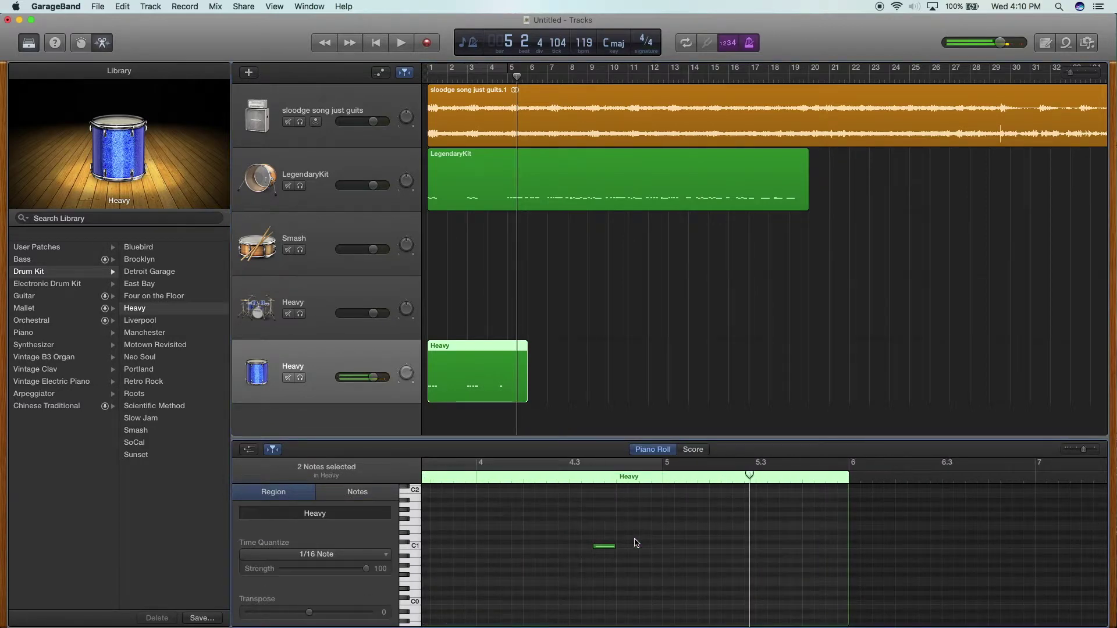
Step: Record a snare part on the Smash track from bar 1 to past bar 19
{"action": "left_click", "coordinate": [339, 231]}
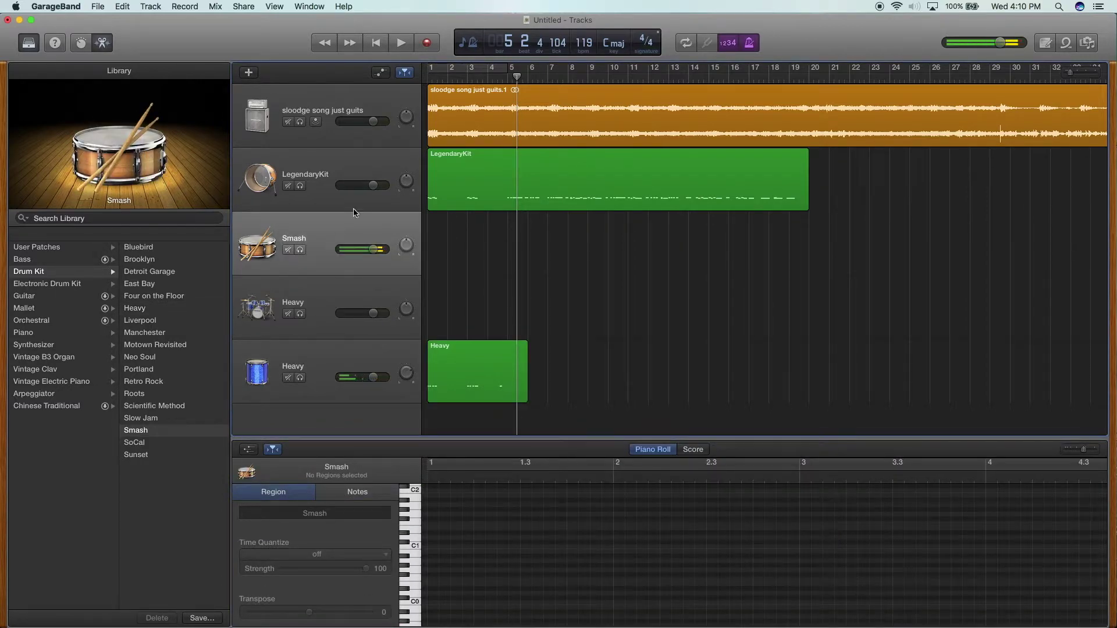
{"action": "key", "text": "Return"}
{"action": "left_click", "coordinate": [428, 43]}
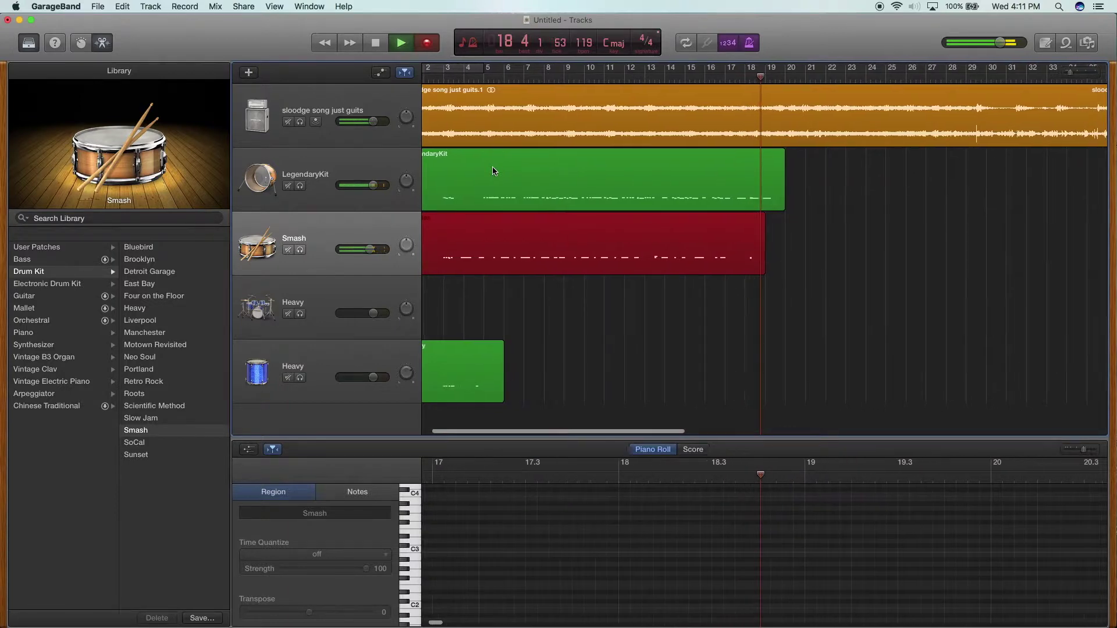
{"action": "key", "text": "space"}
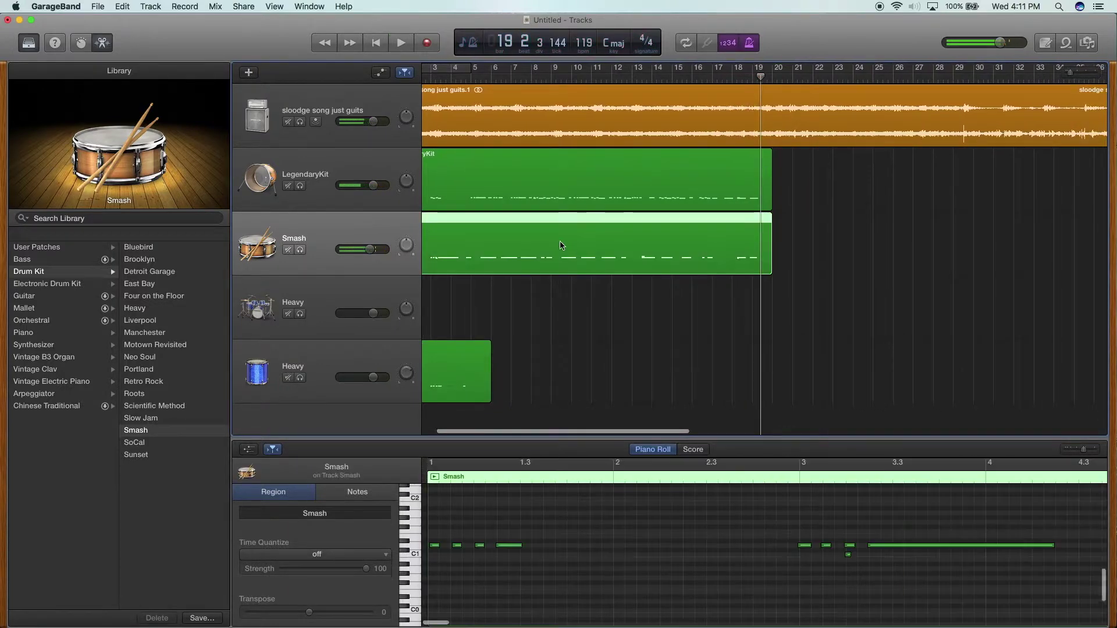
Step: Set the time quantize of the new Smash region to 1/8 Note
{"action": "key", "text": "e"}
{"action": "double_click", "coordinate": [524, 256]}
{"action": "left_click", "coordinate": [299, 555]}
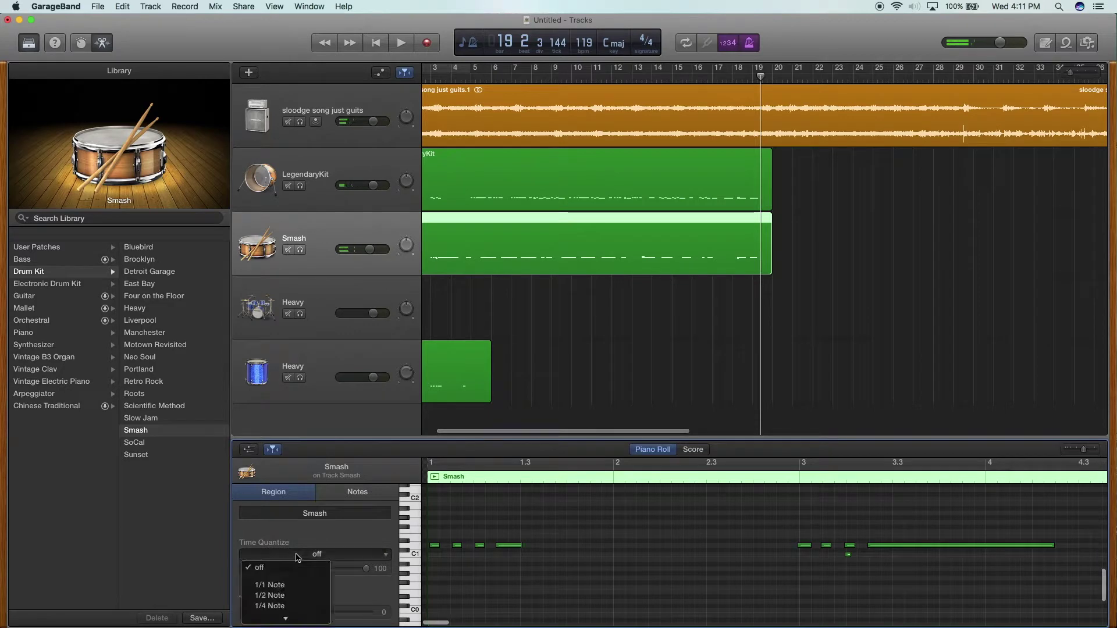
{"action": "left_click", "coordinate": [287, 566]}
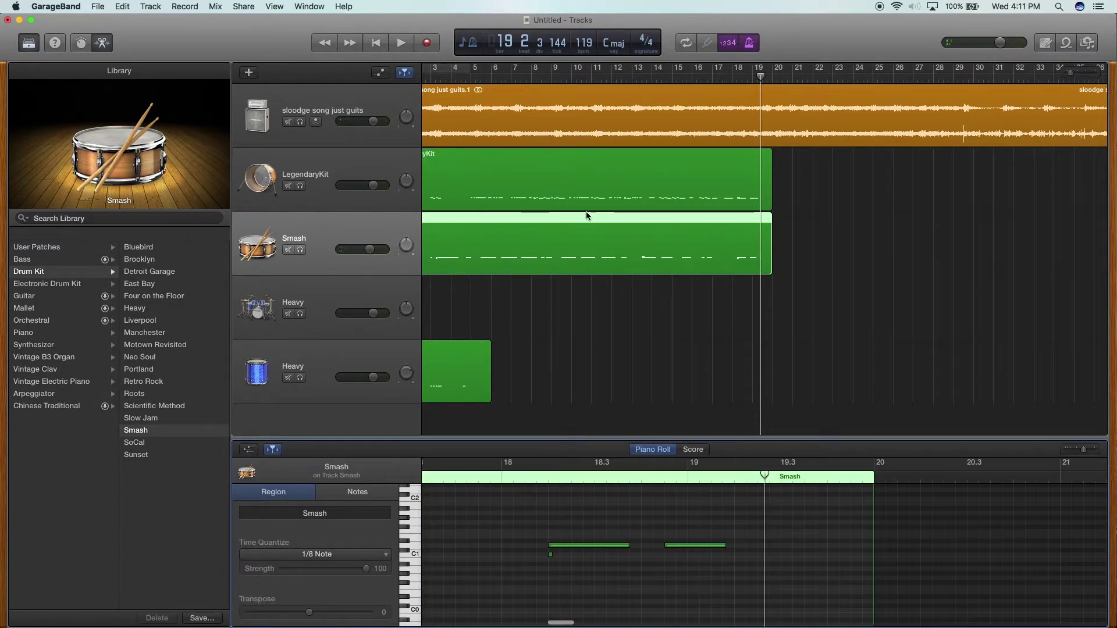
Step: Audition bar 8 of the LegendaryKit region and move its first C0 note one sixteenth later, to position 8 1 4 1
{"action": "left_click", "coordinate": [587, 190]}
{"action": "scroll", "coordinate": [522, 529], "scroll_direction": "right", "scroll_amount": 10}
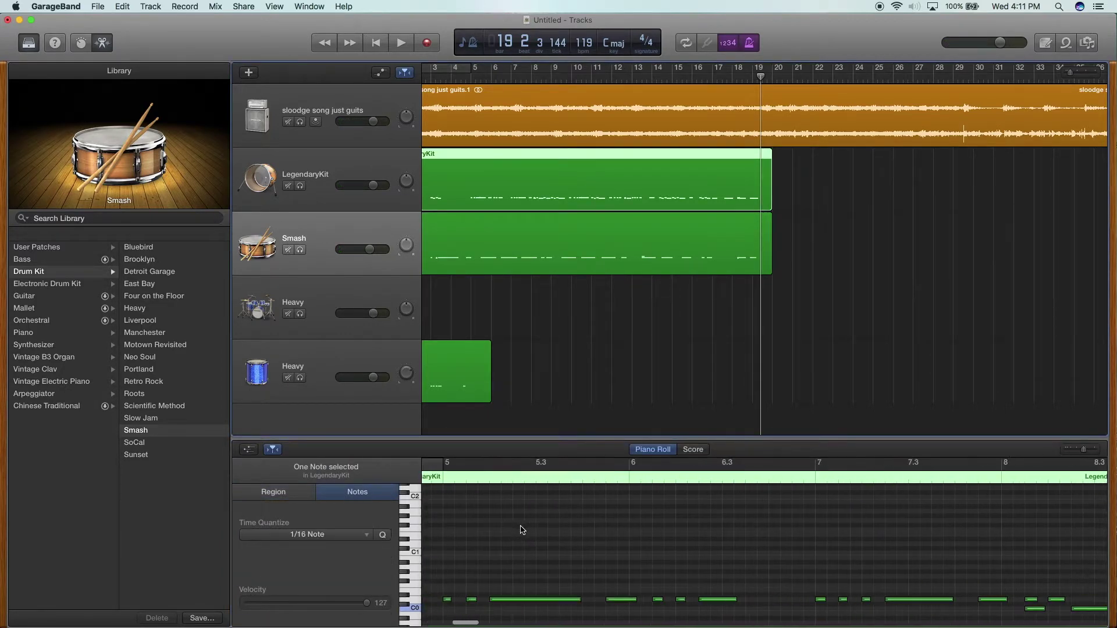
{"action": "left_click_drag", "start_coordinate": [716, 585], "coordinate": [748, 617]}
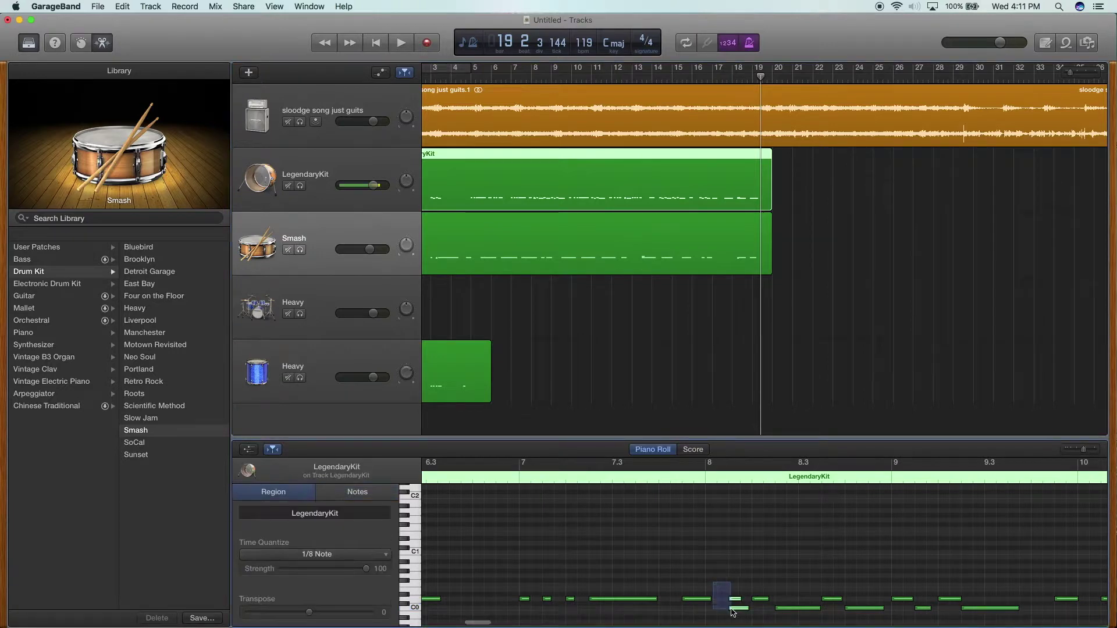
{"action": "left_click", "coordinate": [602, 476]}
{"action": "key", "text": "space"}
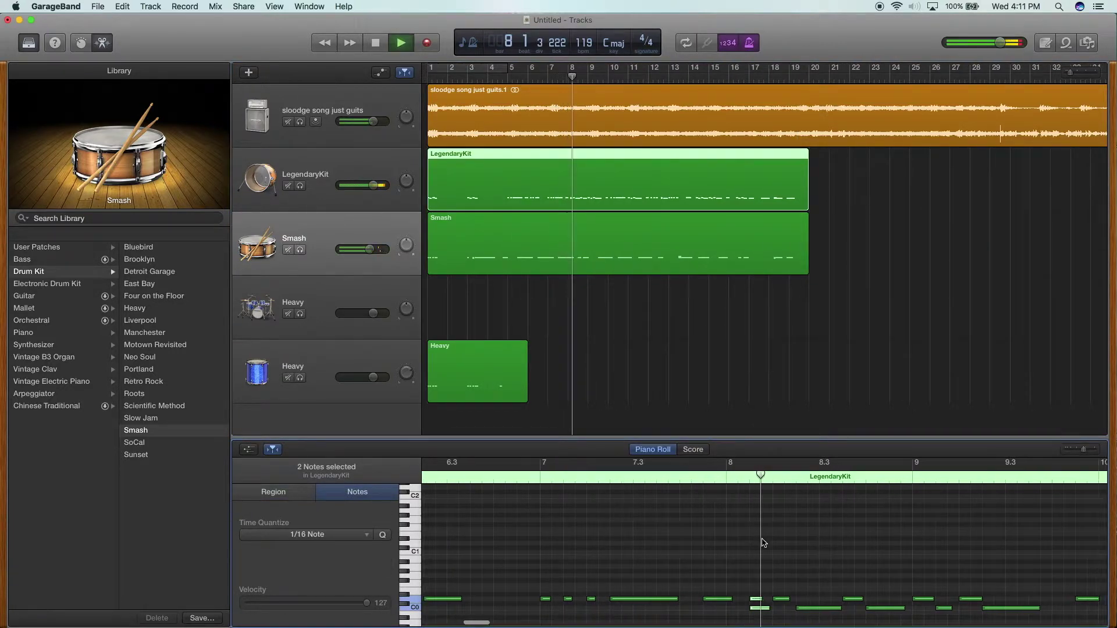
{"action": "key", "text": "space"}
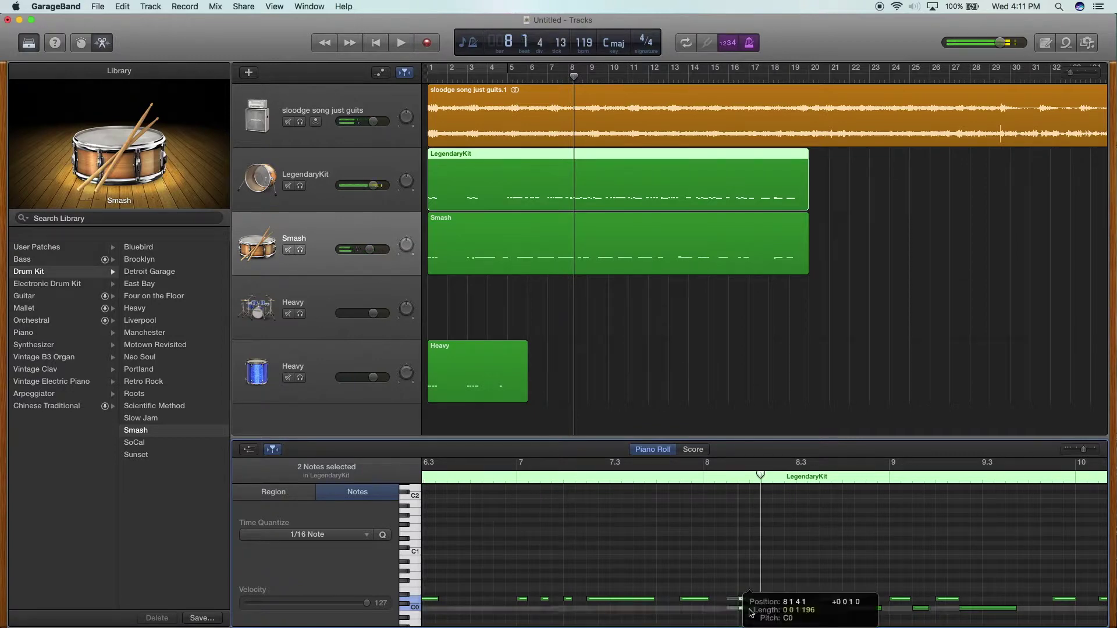
{"action": "left_click_drag", "start_coordinate": [736, 609], "coordinate": [749, 611]}
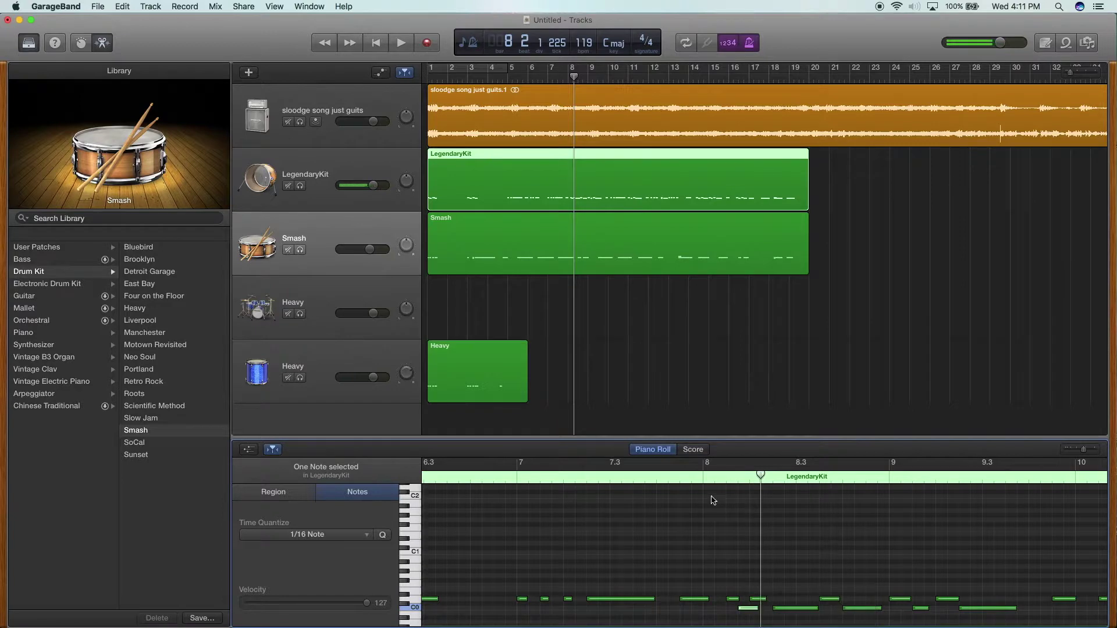
Step: Play on through the drum parts and move the short C0 note after beat 3 of LegendaryKit bar 12 about a sixteenth later
{"action": "key", "text": "space"}
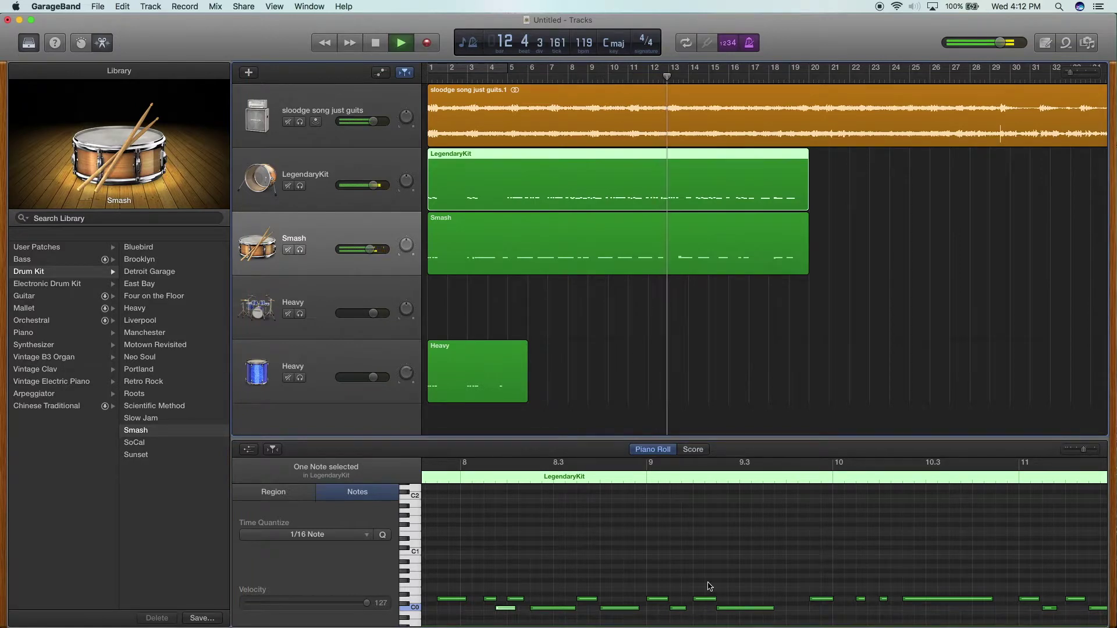
{"action": "scroll", "coordinate": [706, 585], "scroll_direction": "down", "scroll_amount": 3}
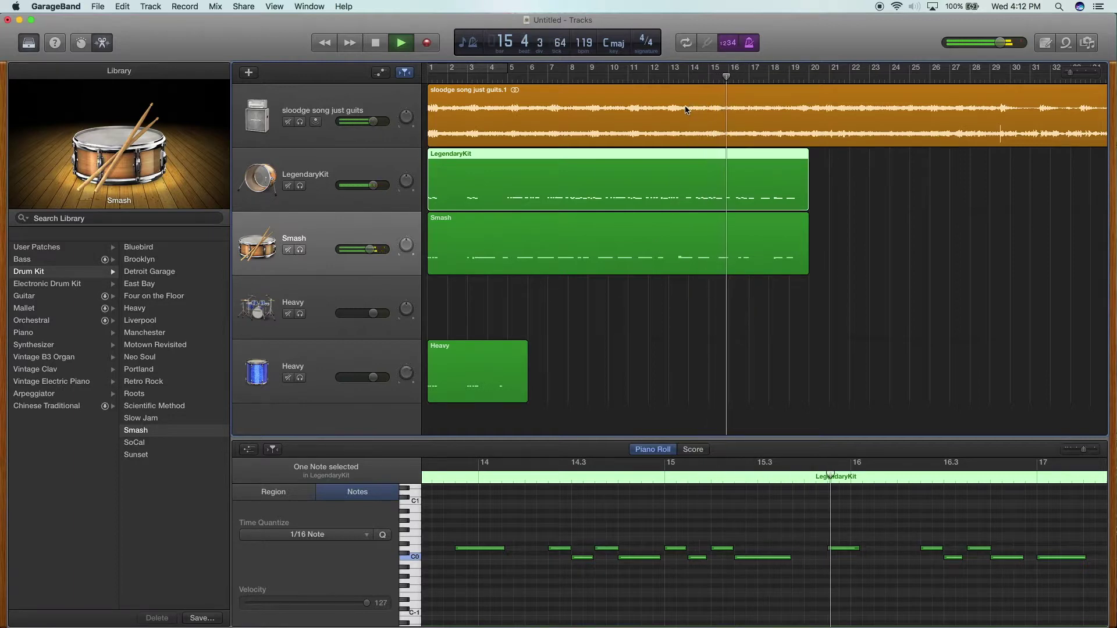
{"action": "left_click_drag", "start_coordinate": [669, 77], "coordinate": [650, 80]}
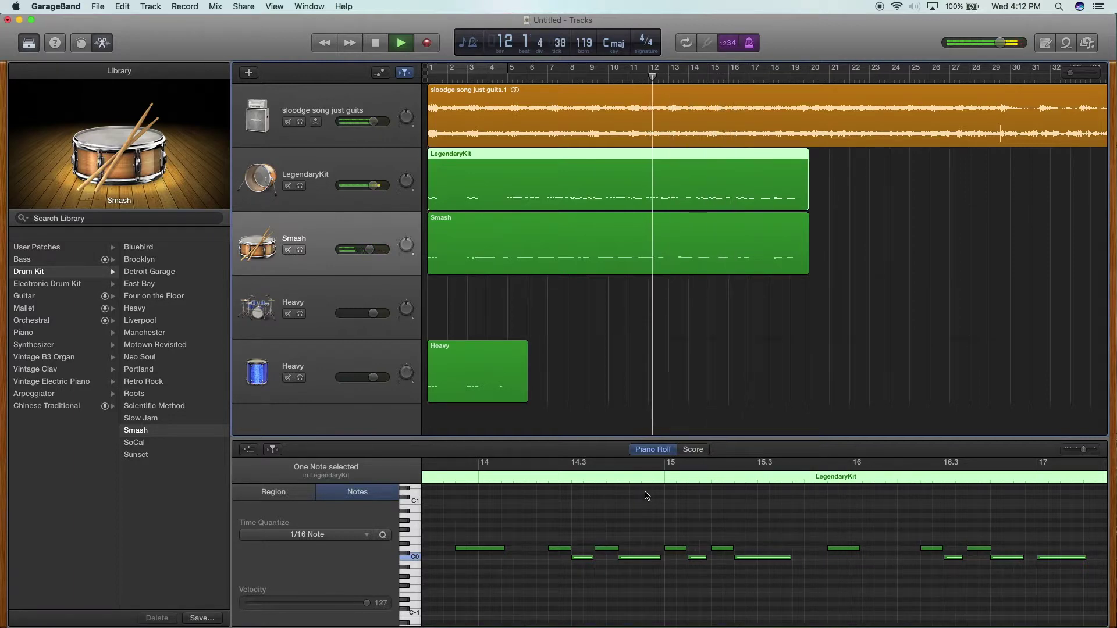
{"action": "key", "text": "space"}
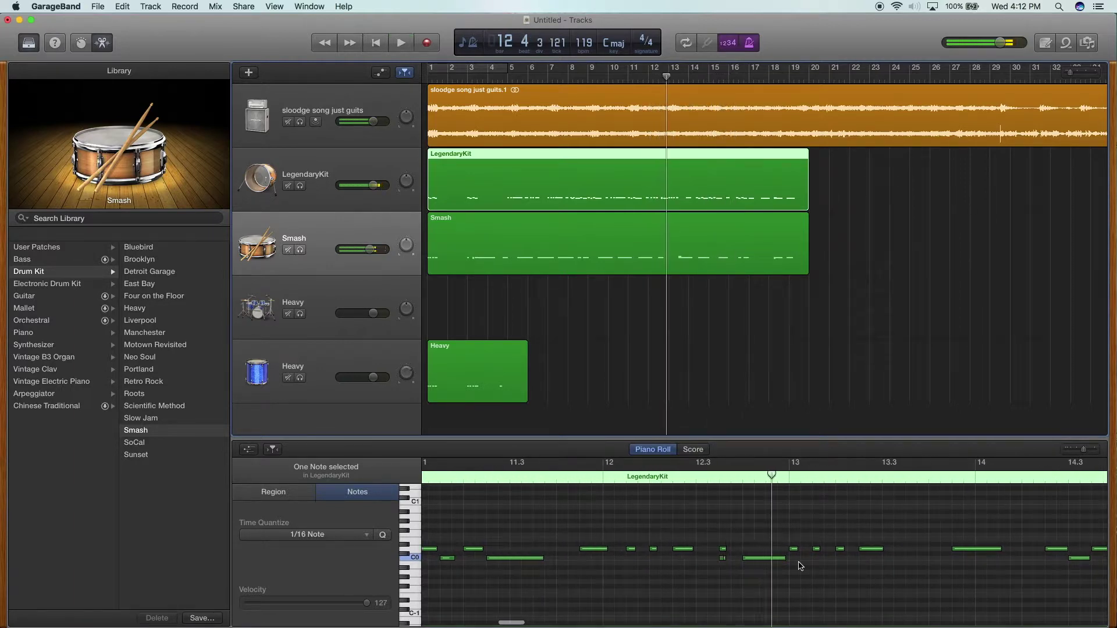
{"action": "left_click", "coordinate": [724, 559]}
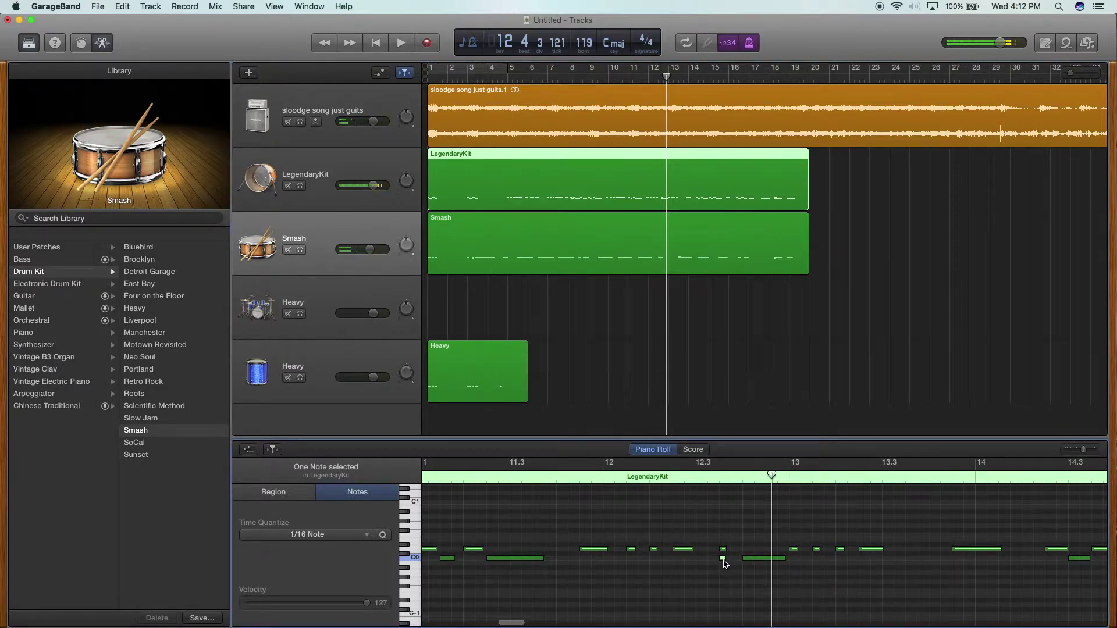
{"action": "left_click_drag", "start_coordinate": [726, 564], "coordinate": [737, 564]}
Step: Record a part on the upper Heavy kit track from bar 1 to past bar 19, discarding the first attempt
{"action": "left_click", "coordinate": [327, 297]}
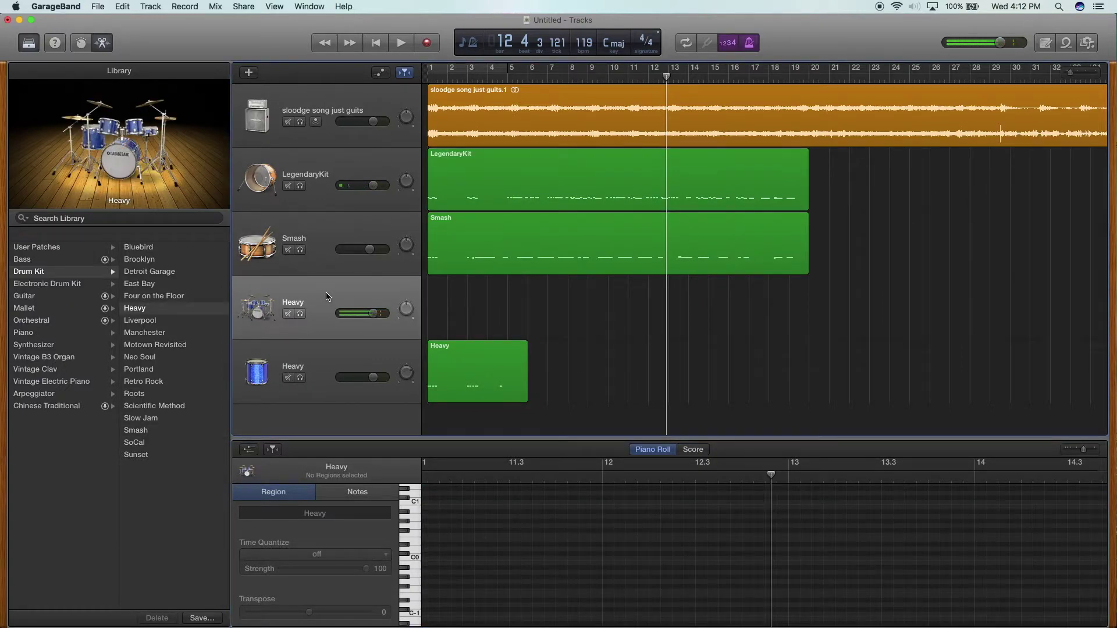
{"action": "left_click", "coordinate": [377, 43]}
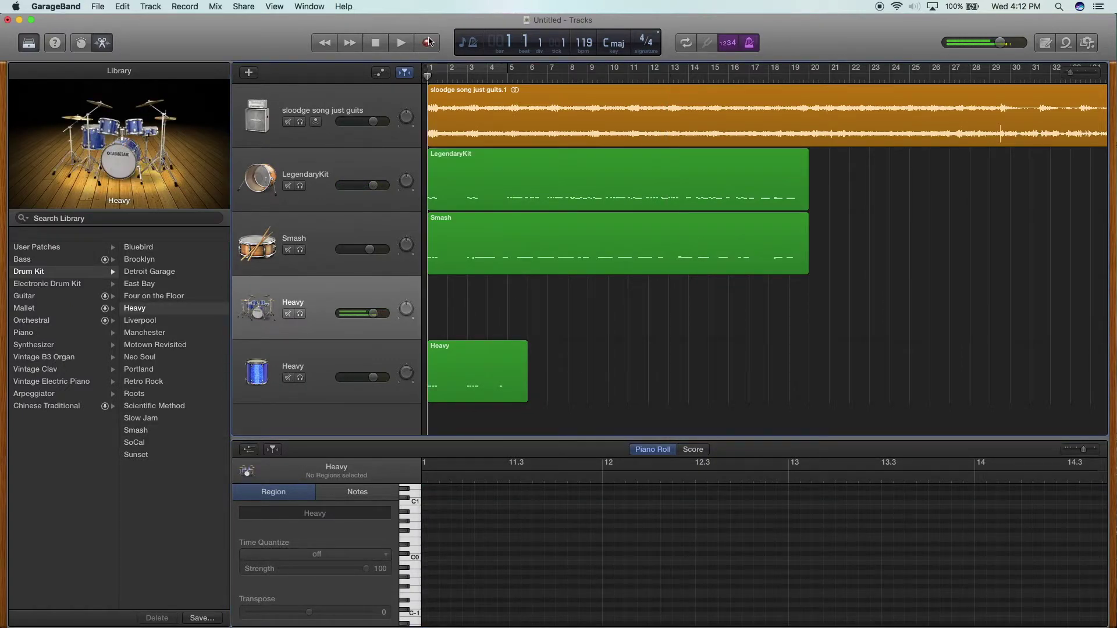
{"action": "left_click", "coordinate": [429, 42]}
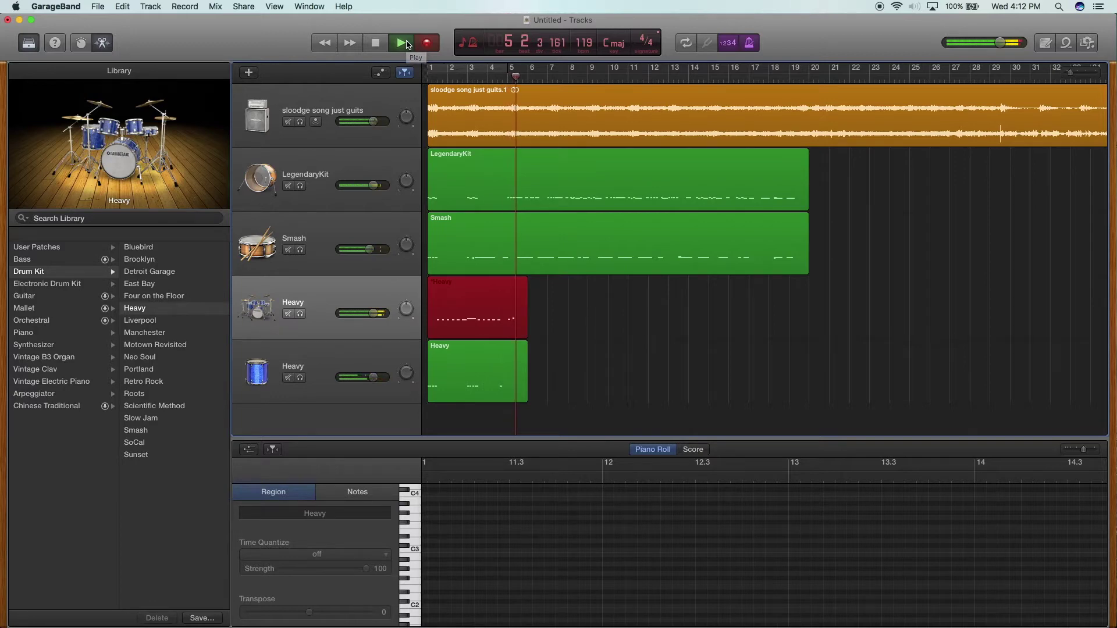
{"action": "left_click", "coordinate": [402, 43]}
{"action": "key", "text": "super+z"}
{"action": "left_click", "coordinate": [377, 43]}
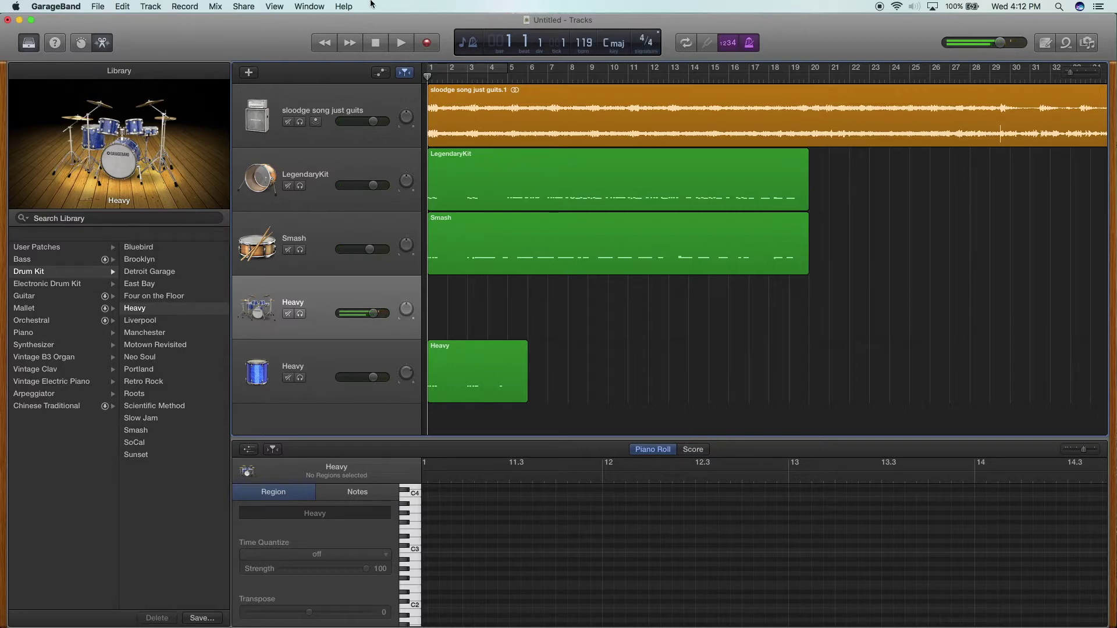
{"action": "left_click", "coordinate": [419, 44]}
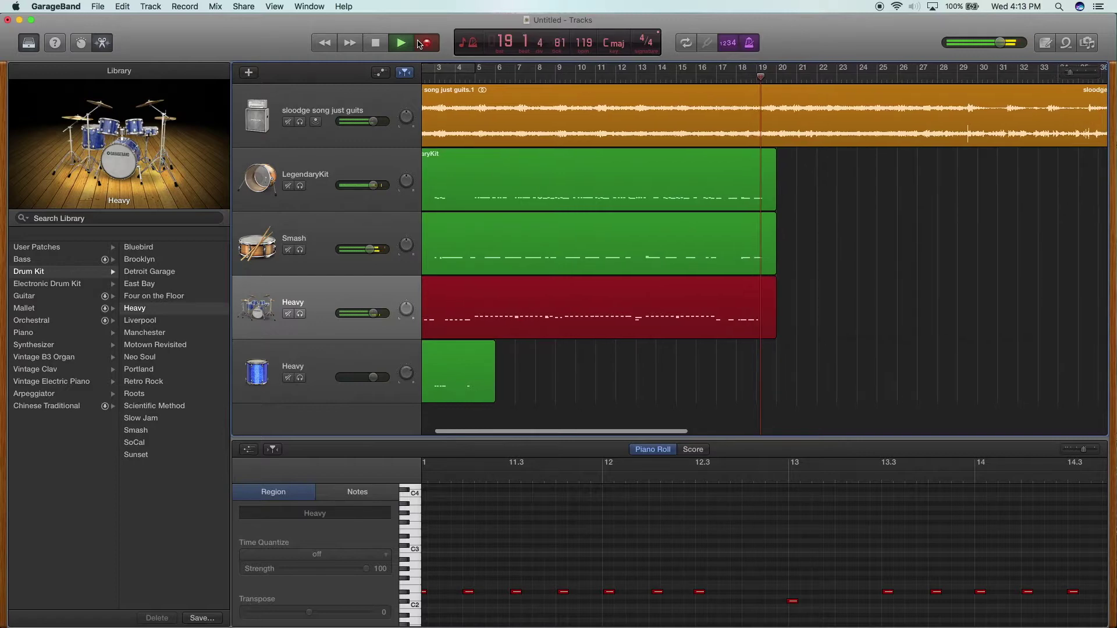
{"action": "left_click", "coordinate": [420, 43]}
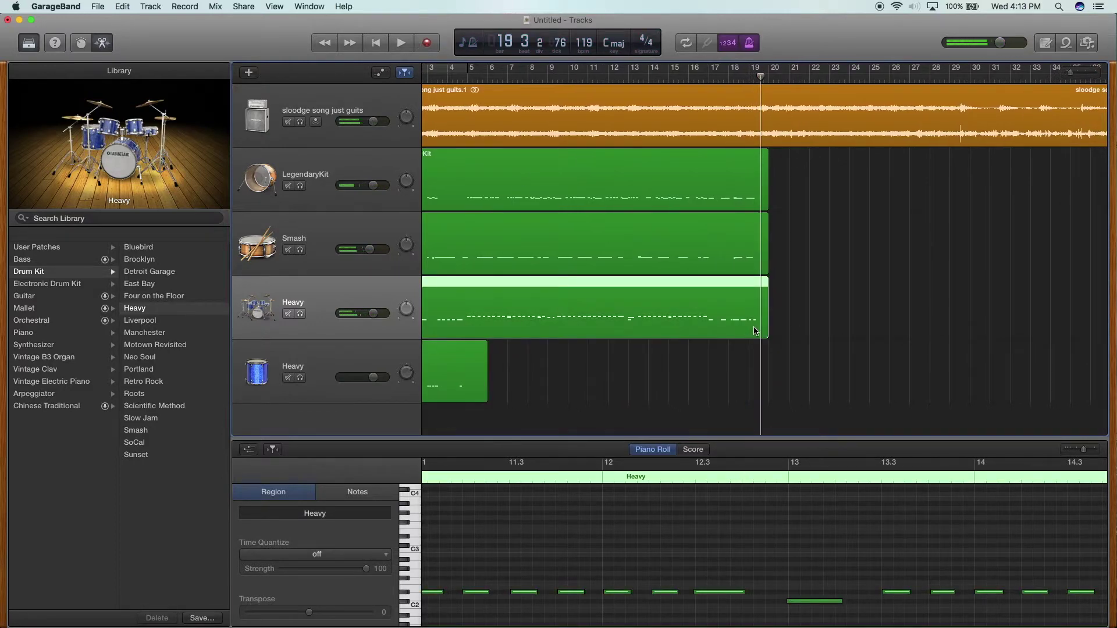
Step: Trim the end of the upper Heavy region back to bar 17 and play the mix from bar 16
{"action": "left_click_drag", "start_coordinate": [764, 332], "coordinate": [709, 335]}
{"action": "left_click", "coordinate": [693, 78]}
{"action": "key", "text": "space"}
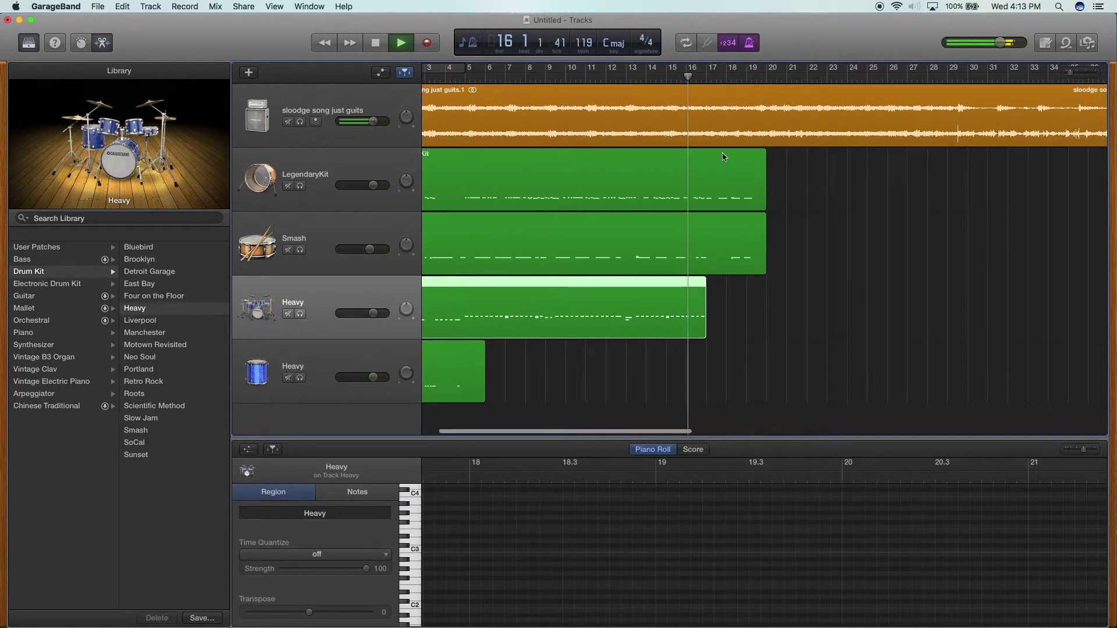
Step: Delete the short C1 note at bar 18 beat 2 in the Smash region
{"action": "left_click", "coordinate": [707, 245]}
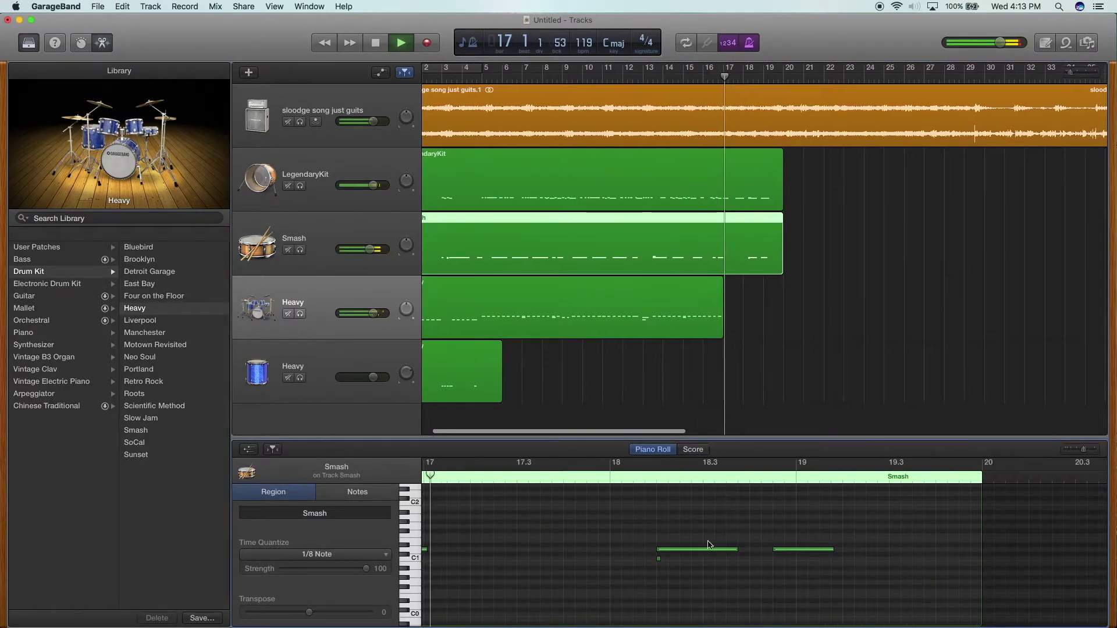
{"action": "left_click_drag", "start_coordinate": [696, 593], "coordinate": [640, 559]}
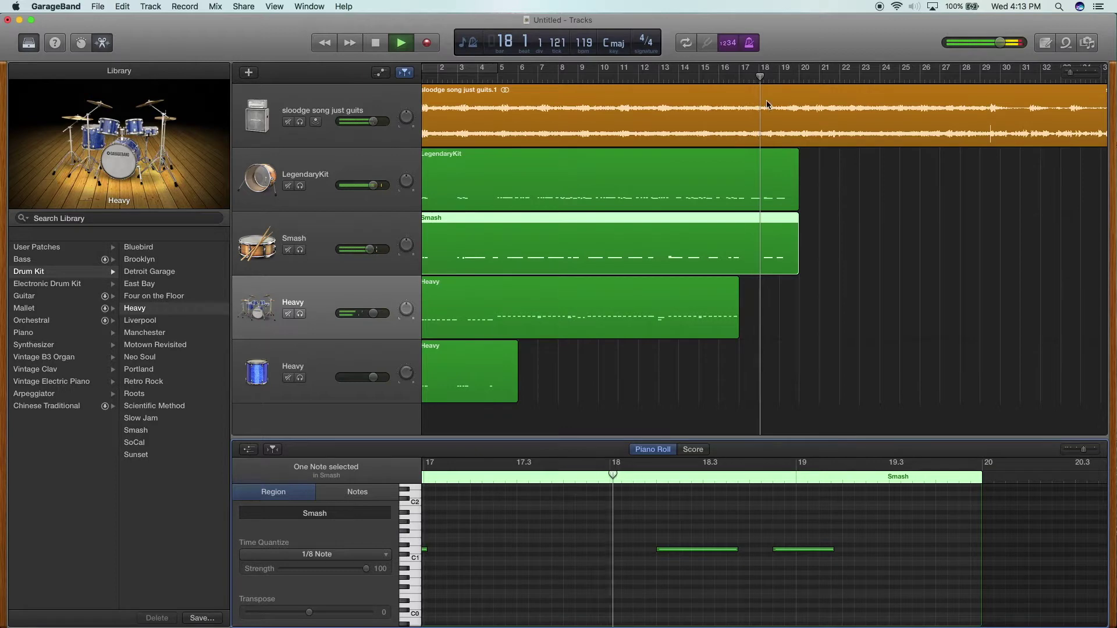
Step: Delete the short note above C0 at bar 18 beat 2 in the LegendaryKit region and replay the passage
{"action": "left_click", "coordinate": [723, 116]}
{"action": "left_click_drag", "start_coordinate": [723, 78], "coordinate": [716, 78]}
{"action": "left_click", "coordinate": [719, 167]}
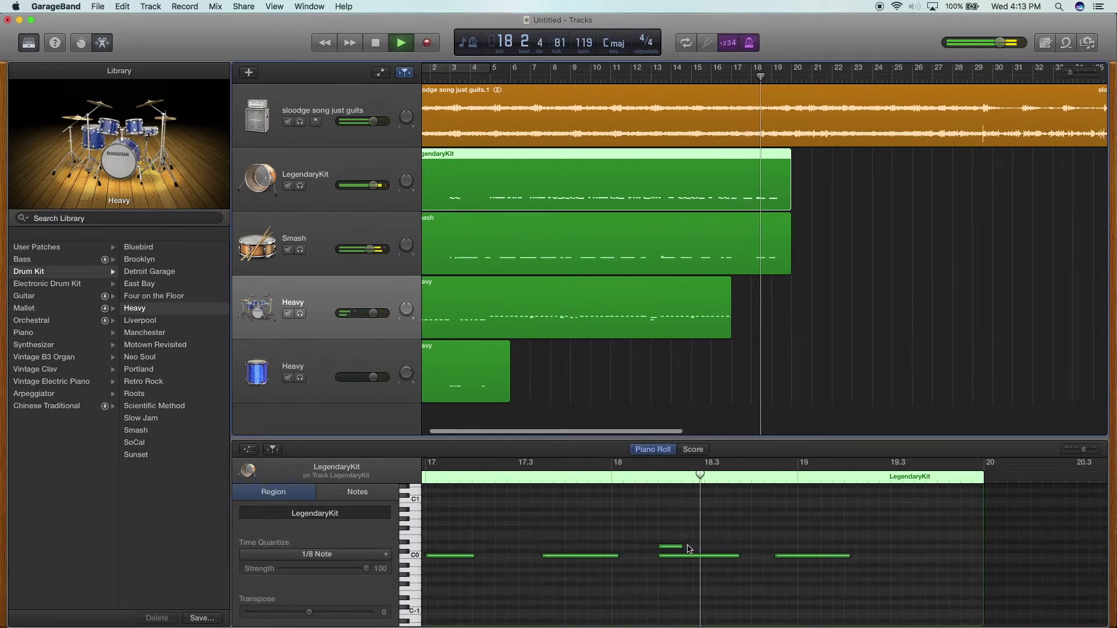
{"action": "left_click", "coordinate": [662, 546]}
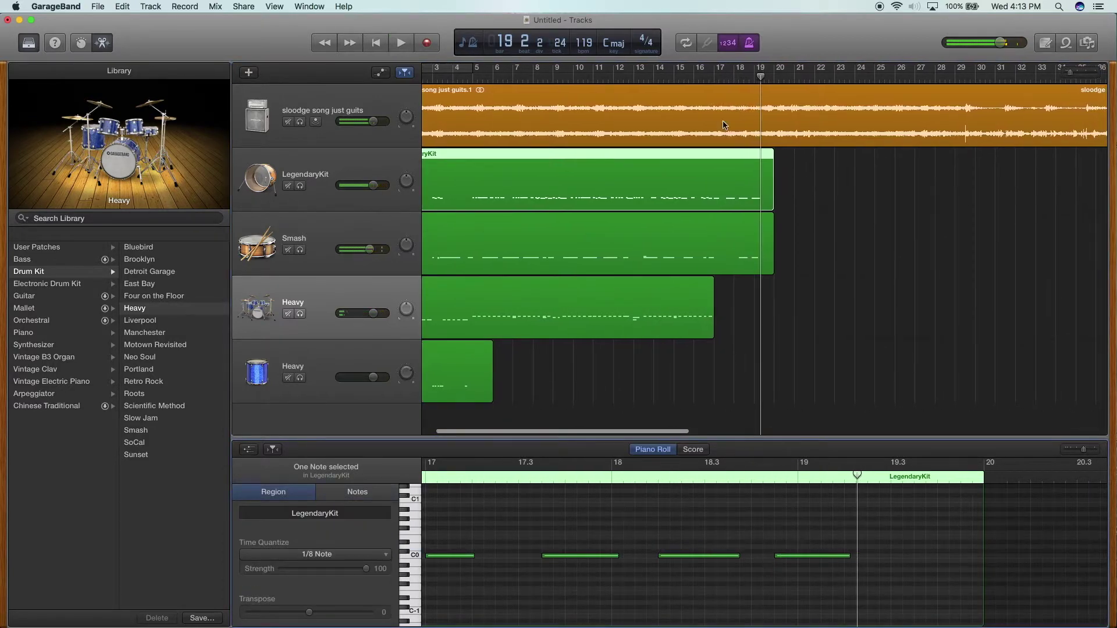
{"action": "left_click", "coordinate": [704, 81]}
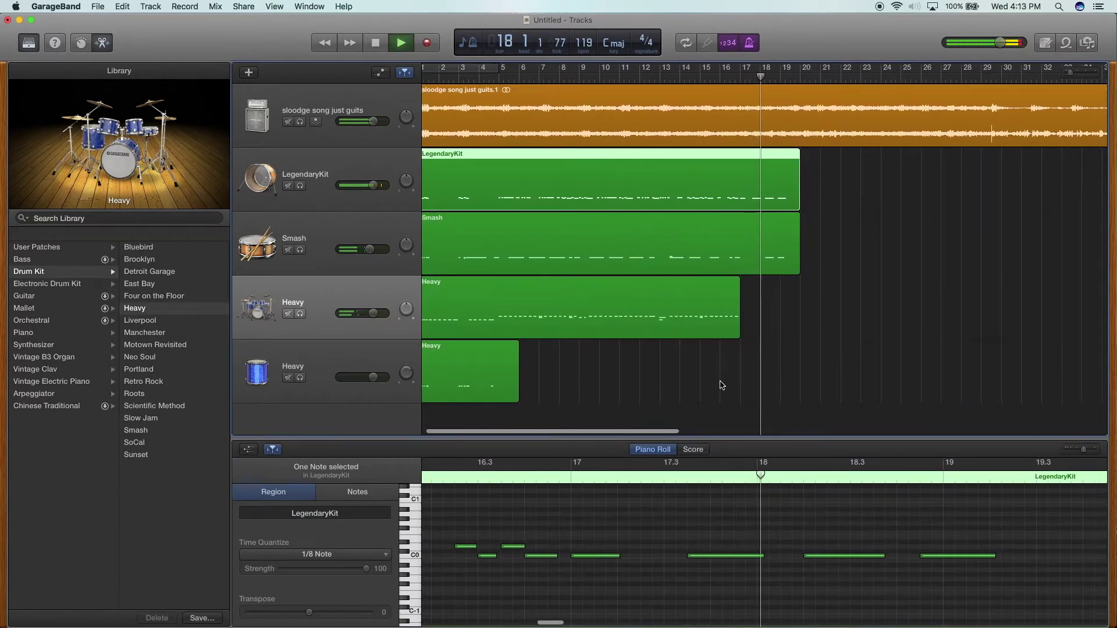
Step: Record a snare part on the Smash track from bar 17 to bar 29
{"action": "left_click", "coordinate": [727, 236]}
{"action": "key", "text": "space"}
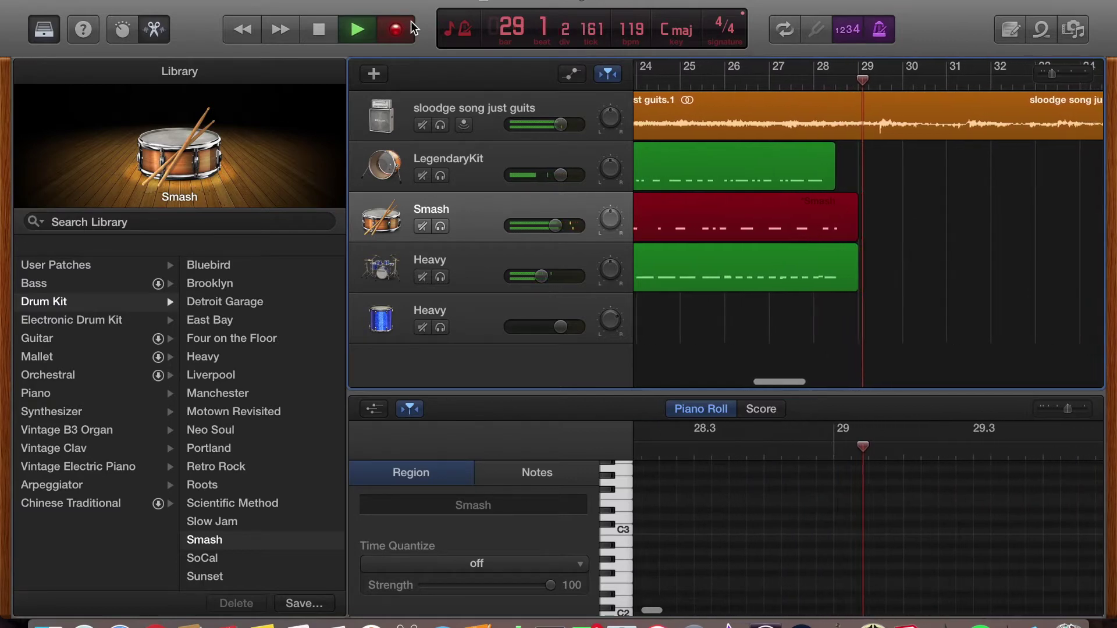
{"action": "key", "text": "space"}
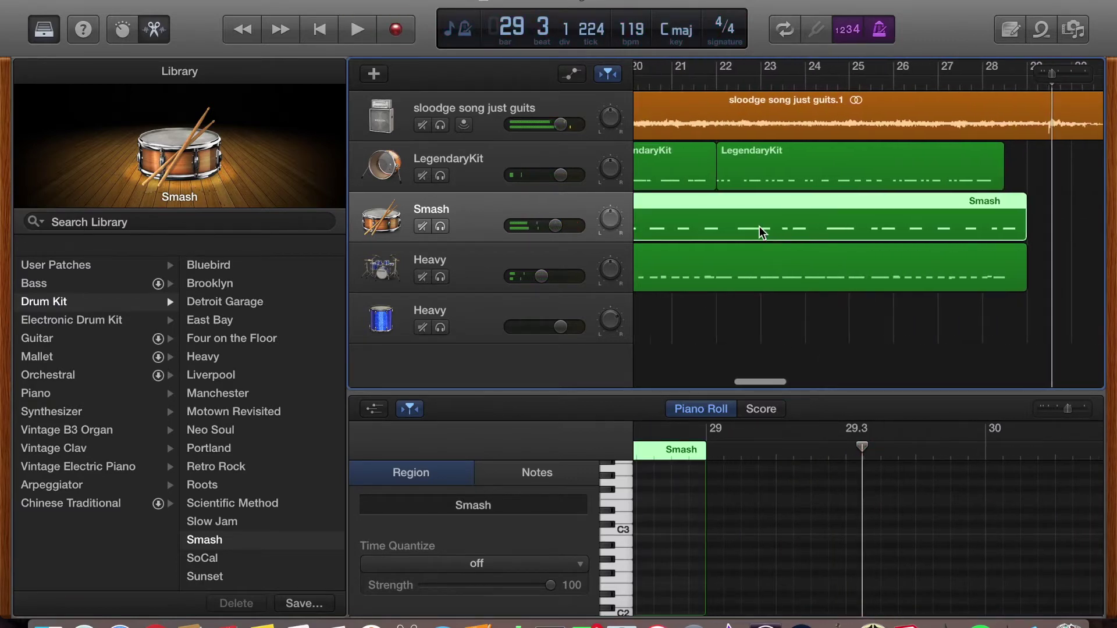
Step: Quantize the Smash region starting at bar 17 to 1/8 Note
{"action": "left_click", "coordinate": [828, 215]}
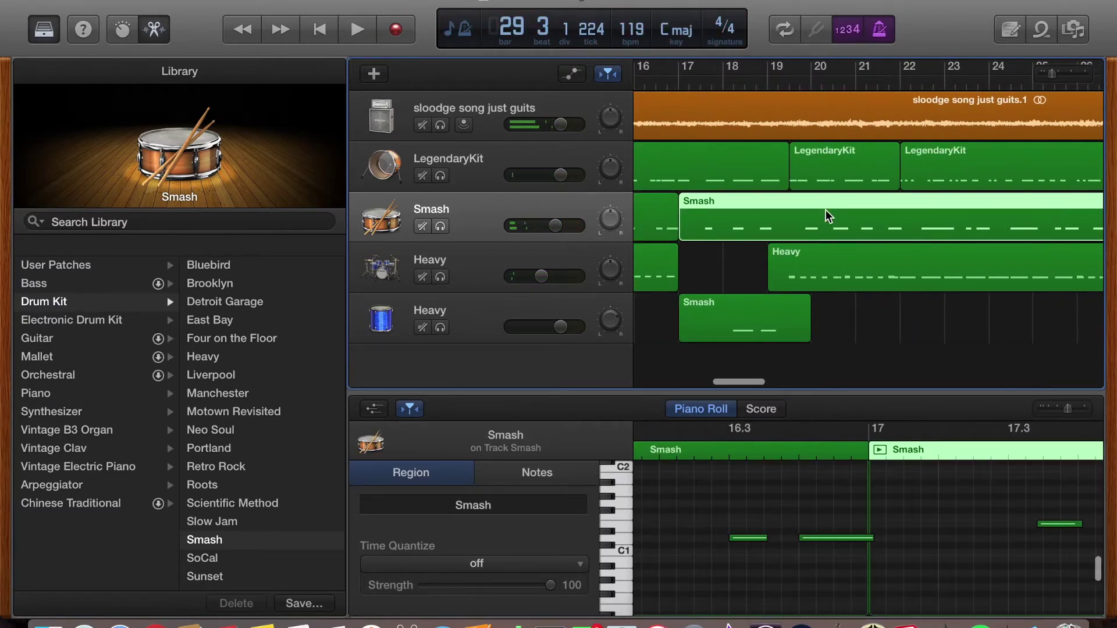
{"action": "left_click", "coordinate": [459, 575]}
{"action": "left_click", "coordinate": [681, 236]}
{"action": "left_click", "coordinate": [723, 215]}
{"action": "left_click", "coordinate": [442, 571]}
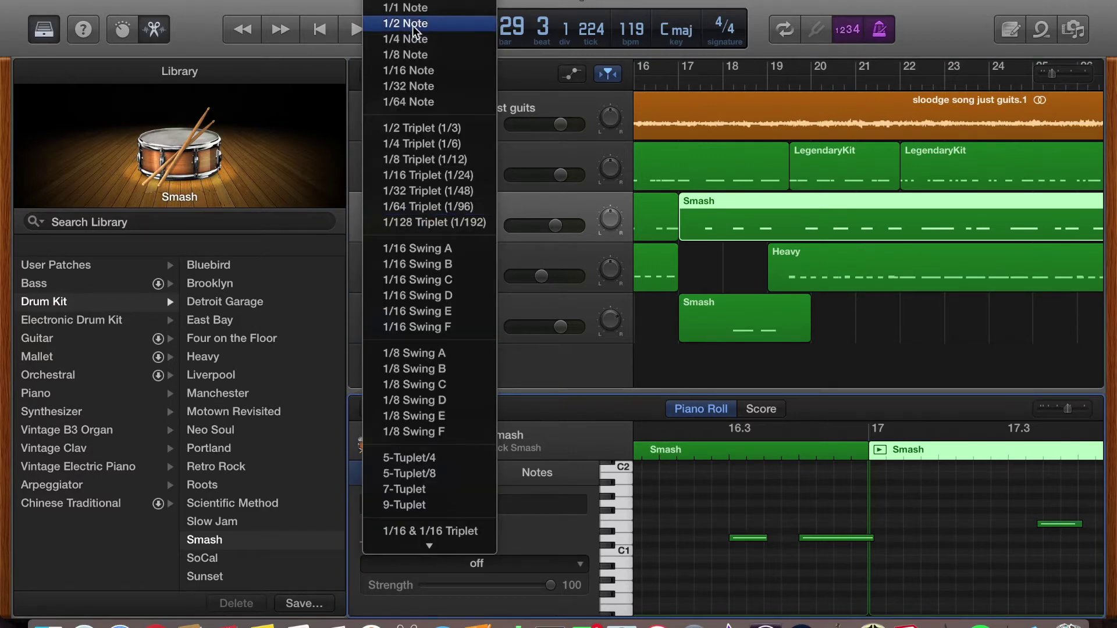
{"action": "left_click", "coordinate": [419, 56]}
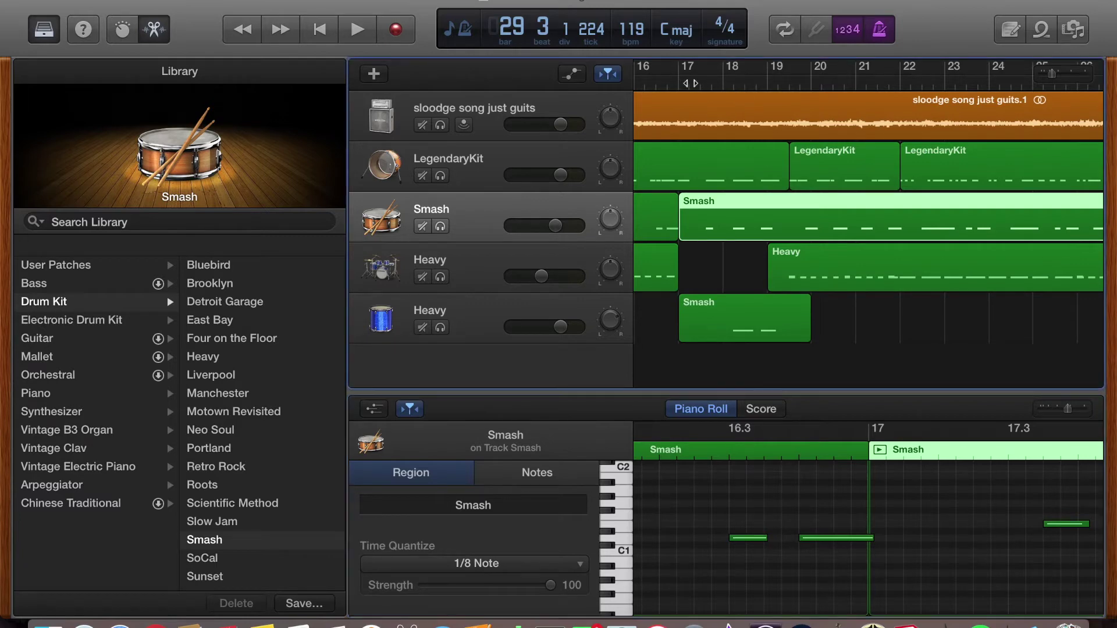
Step: Record a part on the SlingerlandKit track from bar 28 to past bar 44
{"action": "left_click", "coordinate": [357, 29]}
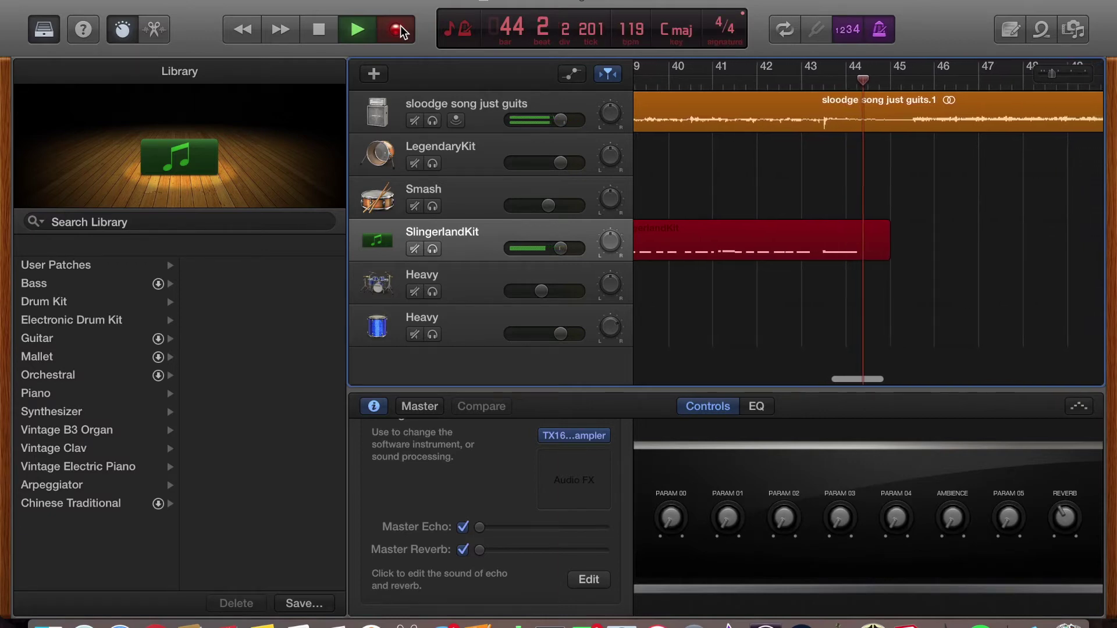
{"action": "left_click", "coordinate": [398, 30]}
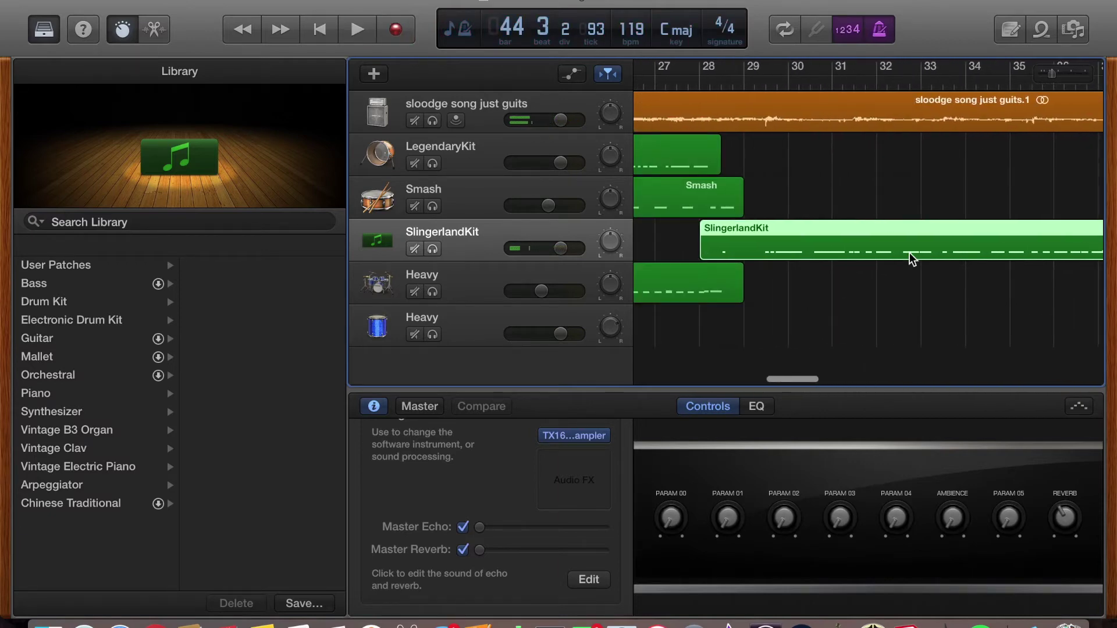
{"action": "key", "text": "space"}
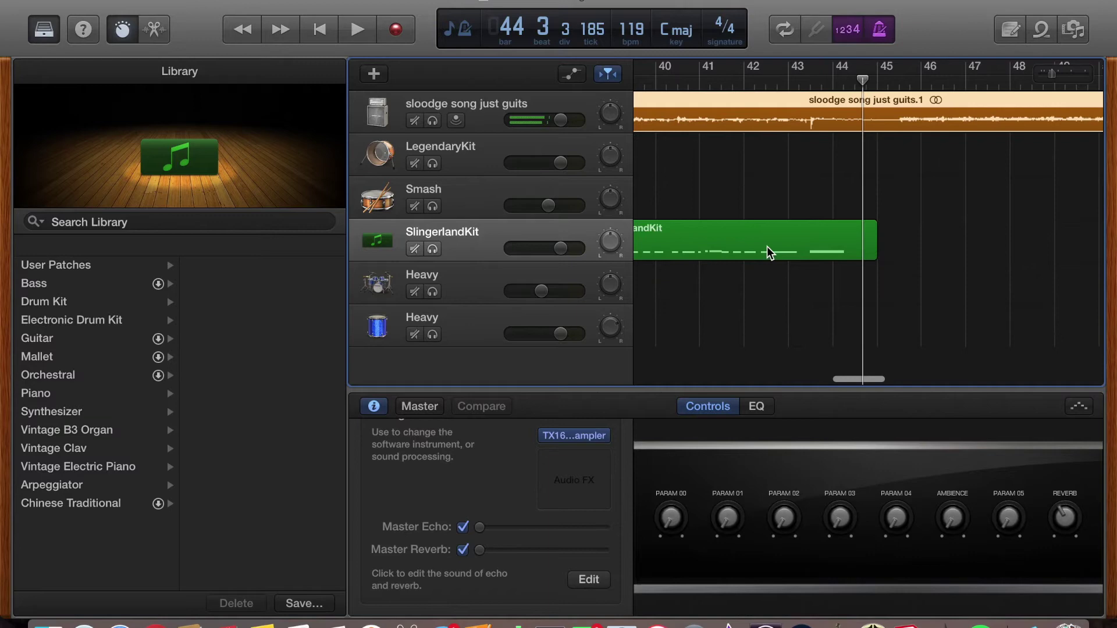
Step: Quantize the SlingerlandKit region to 1/8 Note and play it back from about bar 29 to bar 34
{"action": "double_click", "coordinate": [733, 246]}
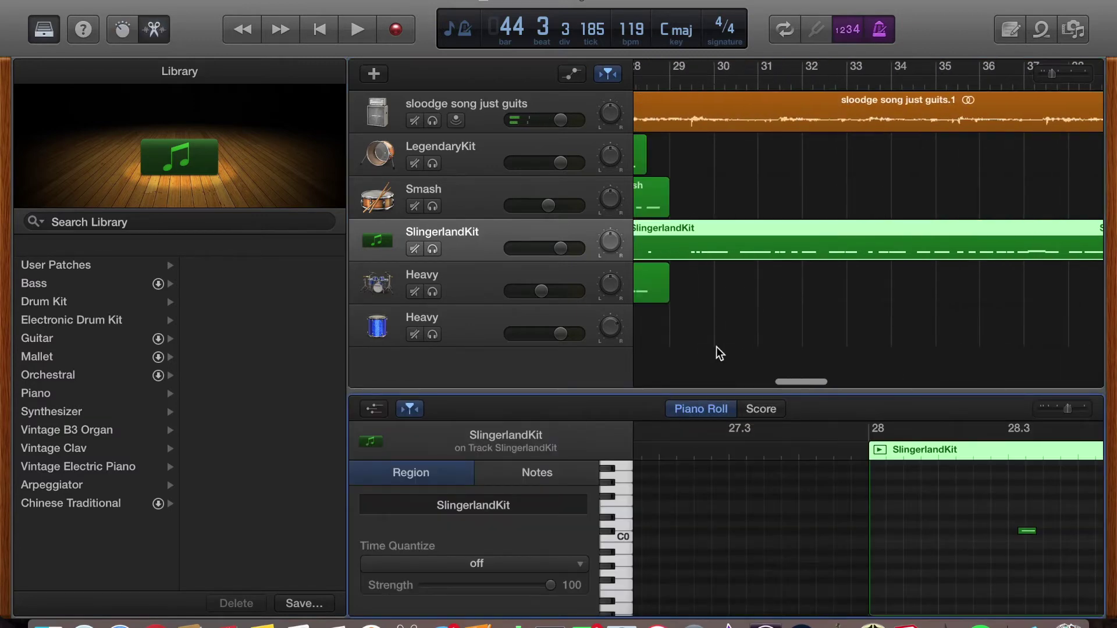
{"action": "left_click", "coordinate": [534, 563]}
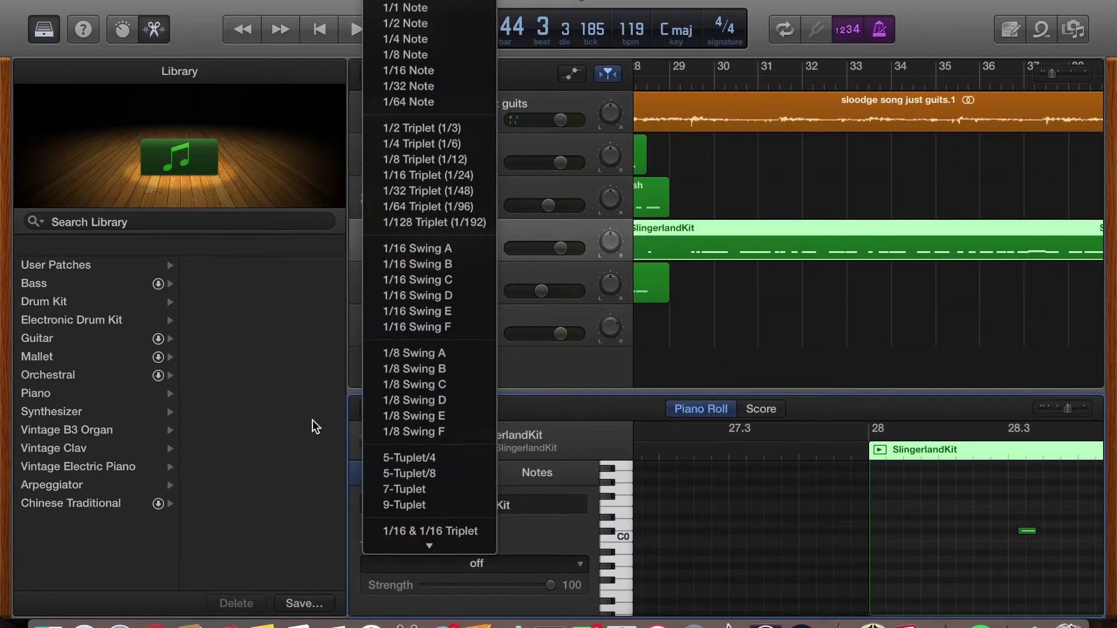
{"action": "left_click", "coordinate": [411, 58]}
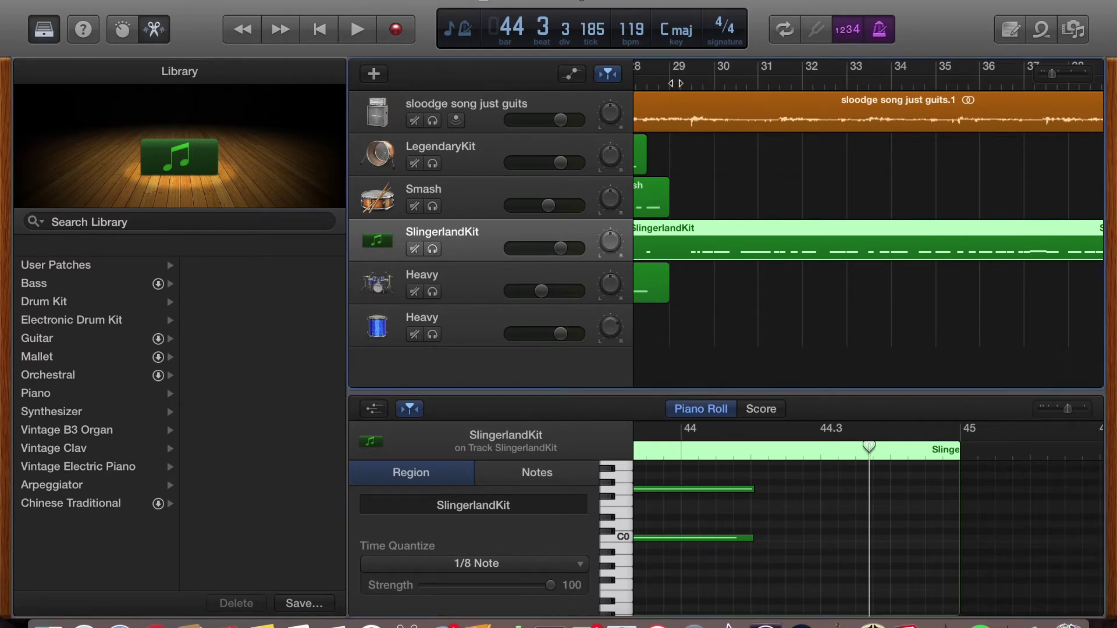
{"action": "left_click", "coordinate": [677, 82]}
{"action": "key", "text": "space"}
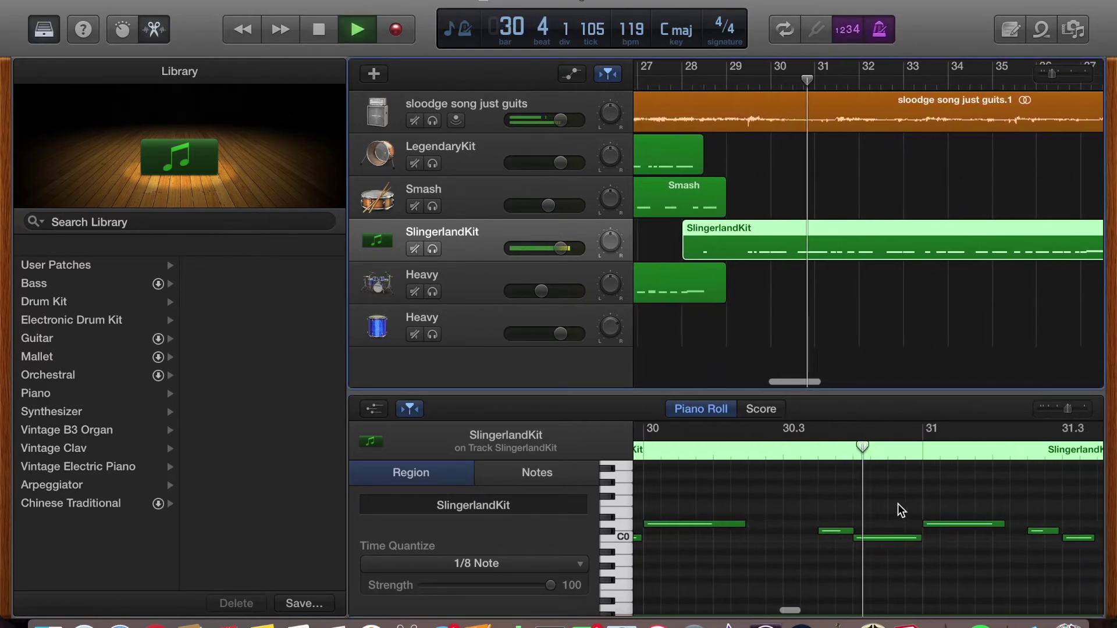
{"action": "scroll", "coordinate": [901, 511], "scroll_direction": "up", "scroll_amount": 1}
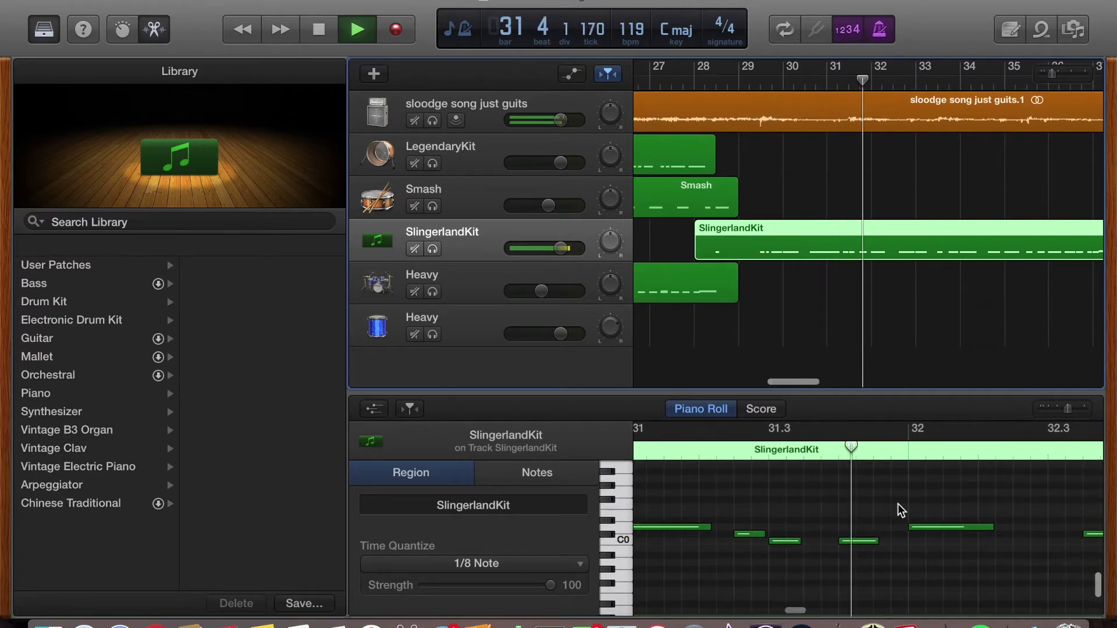
{"action": "scroll", "coordinate": [900, 511], "scroll_direction": "down", "scroll_amount": 1}
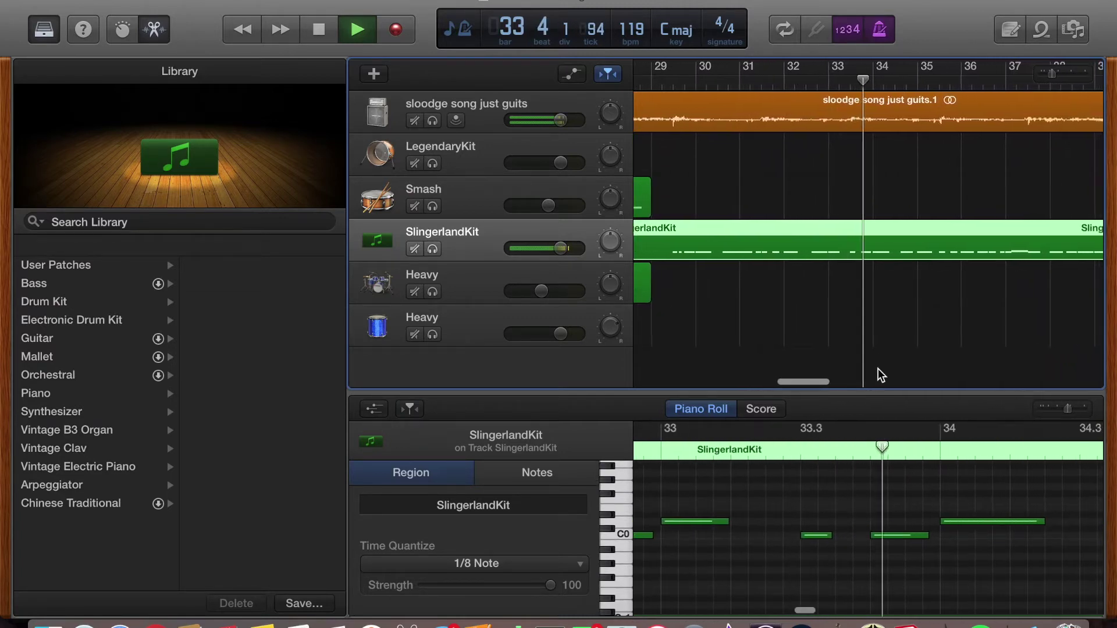
{"action": "key", "text": "space"}
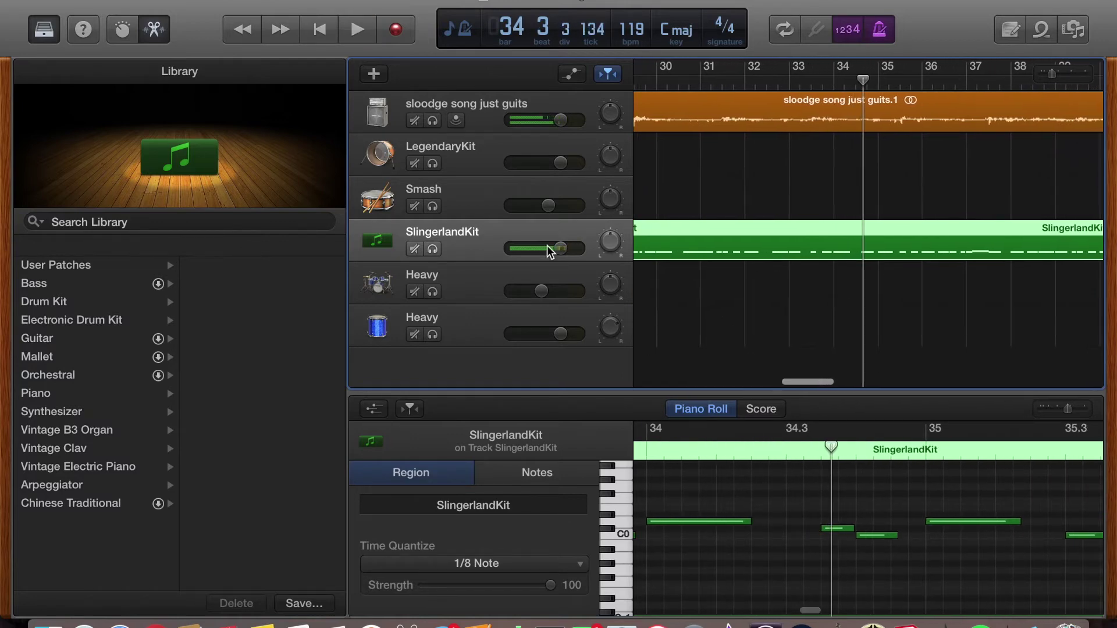
Step: Record a LegendaryKit part from bar 45 to past bar 52 and quantize its region to 1/8 Note
{"action": "left_click", "coordinate": [469, 282]}
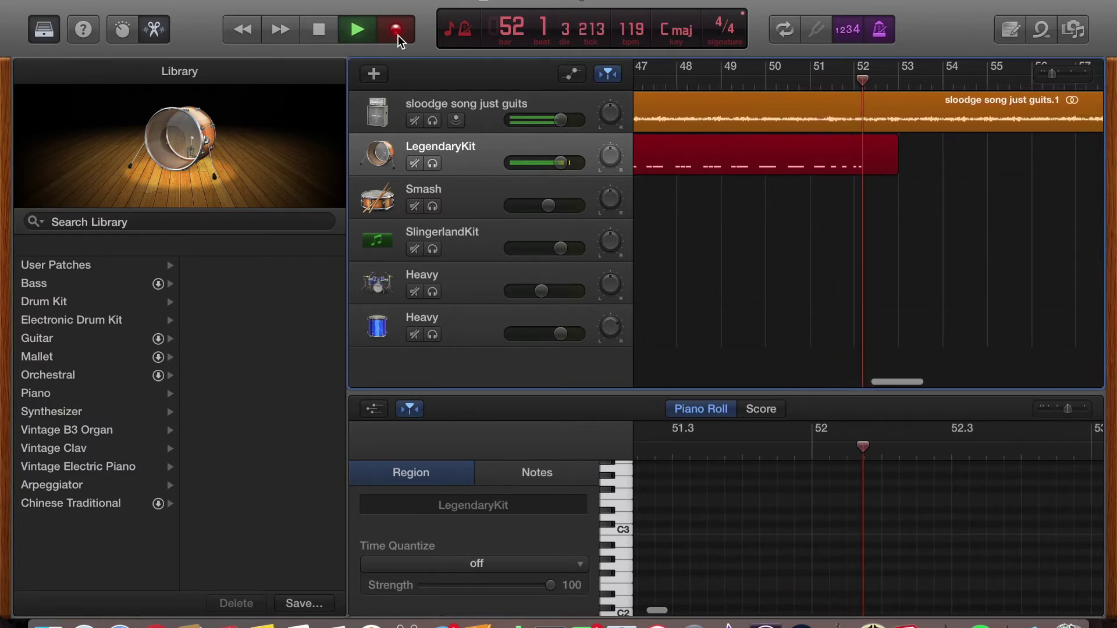
{"action": "key", "text": "space"}
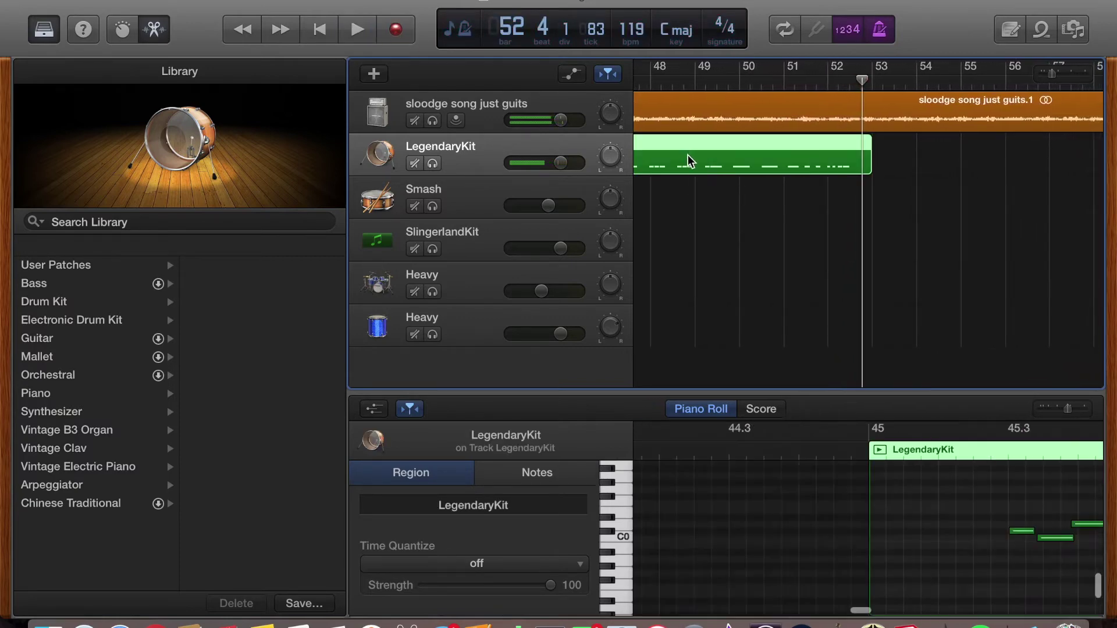
{"action": "key", "text": "e"}
{"action": "double_click", "coordinate": [663, 204]}
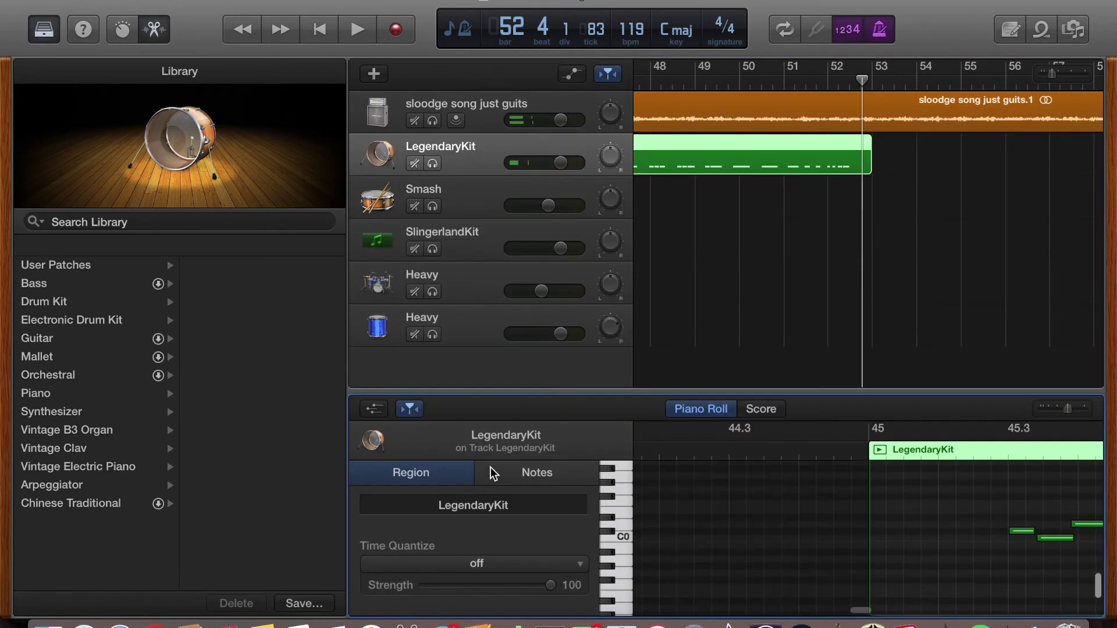
{"action": "left_click", "coordinate": [442, 563]}
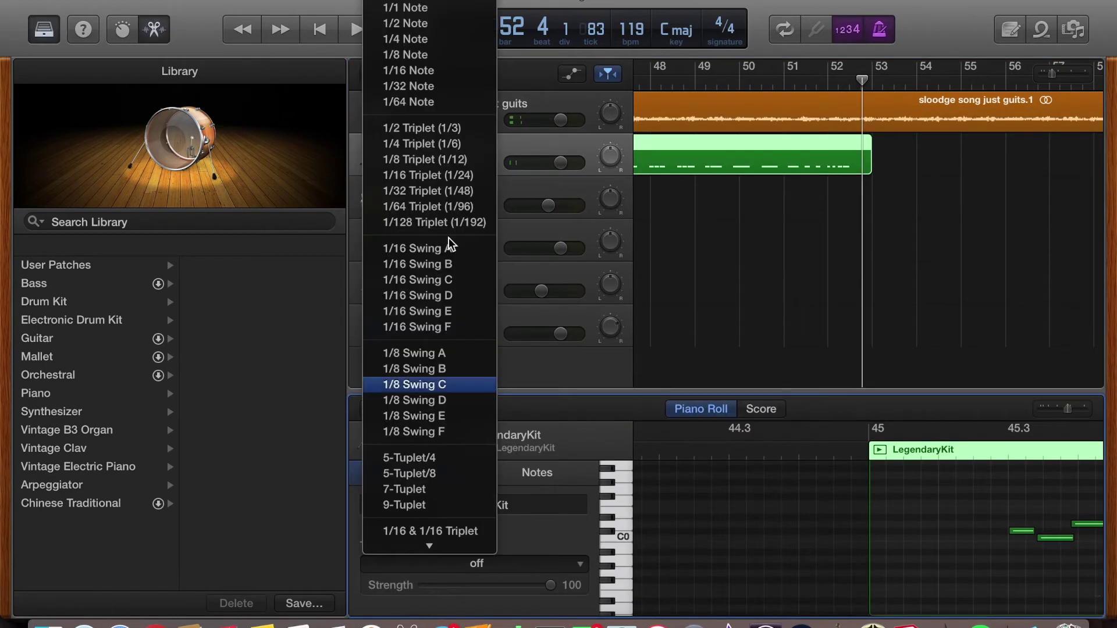
{"action": "left_click", "coordinate": [407, 53]}
{"action": "key", "text": "space"}
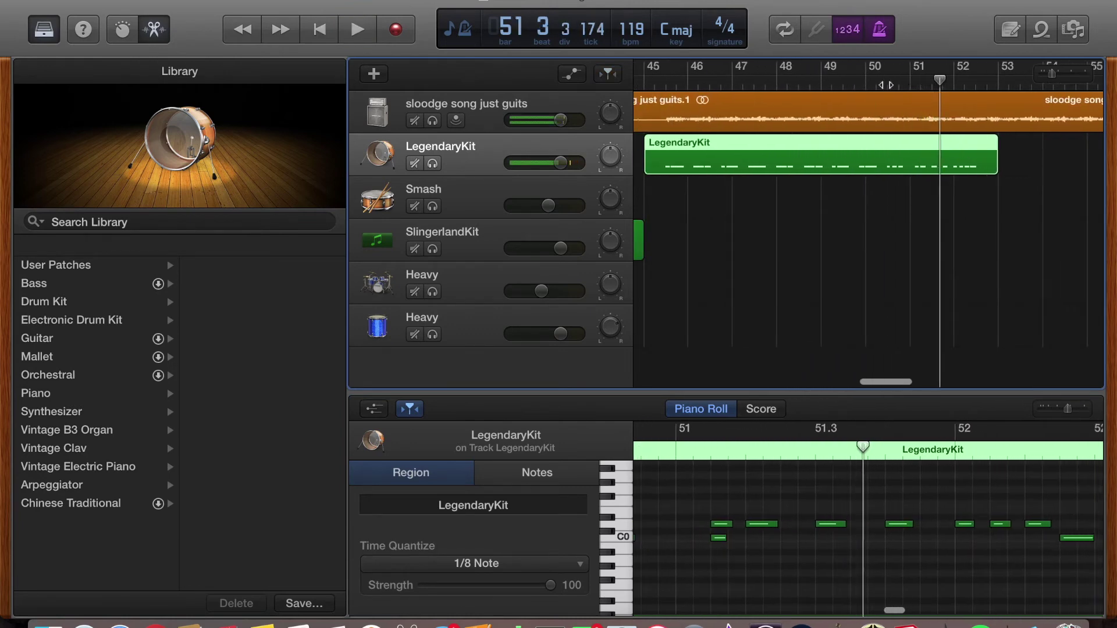
Step: Trim the LegendaryKit region to start at bar 45 beat 3 and end at bar 50 beat 3, playing it to check
{"action": "key", "text": "space"}
{"action": "left_click_drag", "start_coordinate": [997, 153], "coordinate": [865, 153]}
{"action": "left_click", "coordinate": [668, 79]}
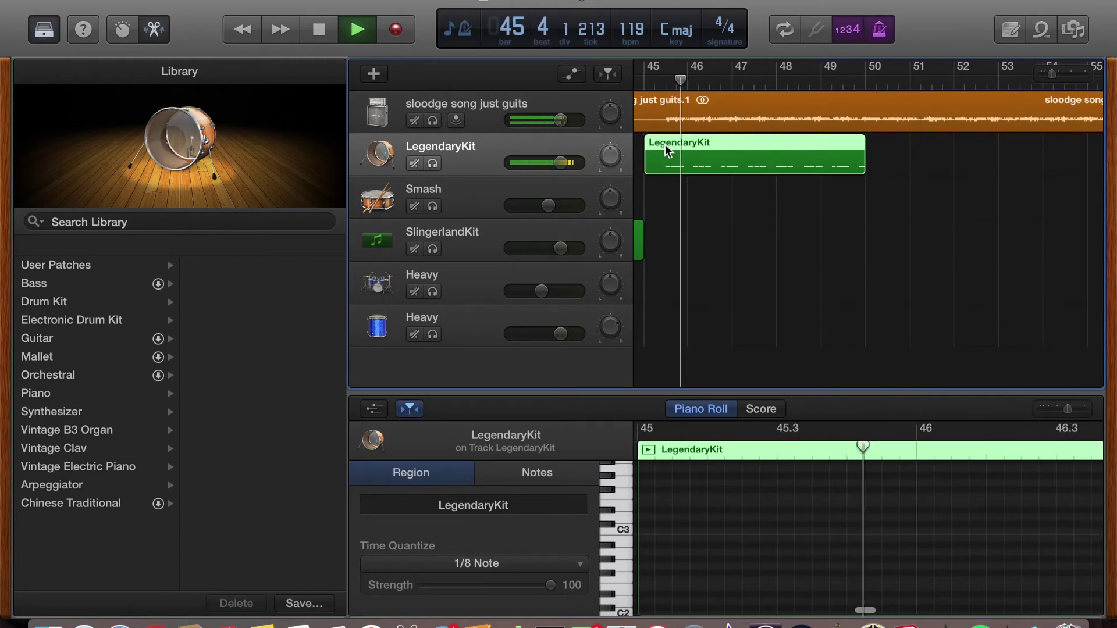
{"action": "left_click_drag", "start_coordinate": [643, 169], "coordinate": [667, 182]}
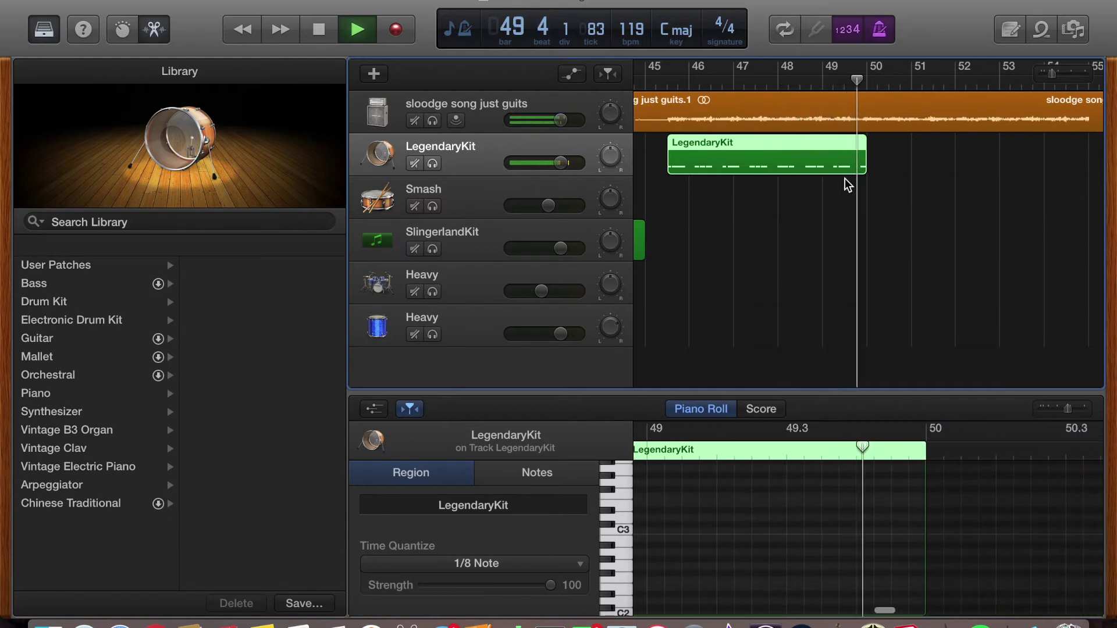
{"action": "key", "text": "space"}
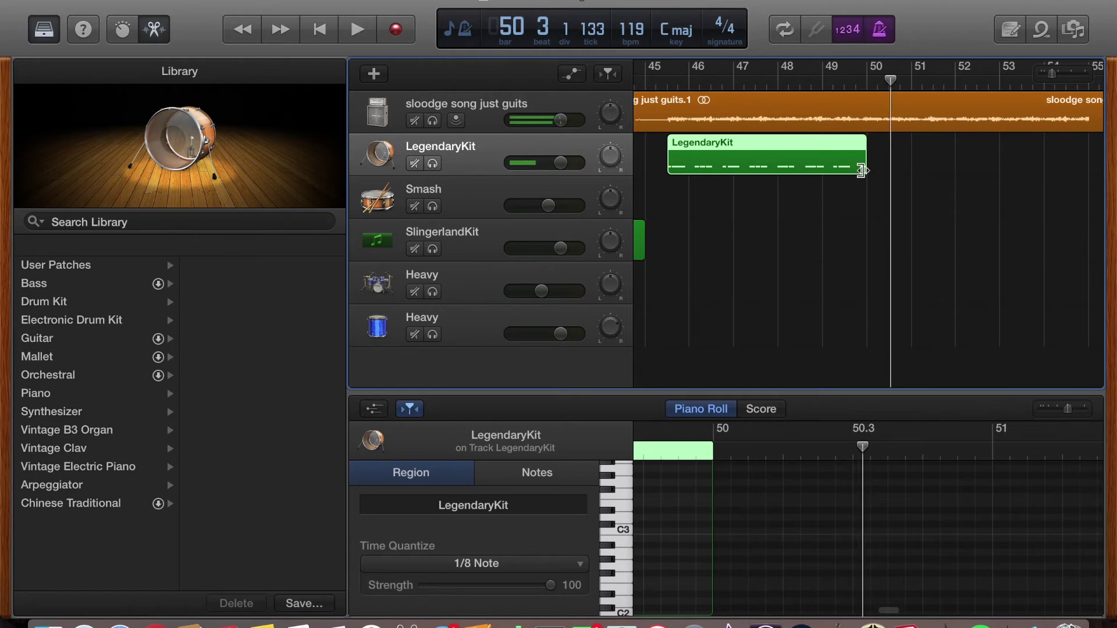
{"action": "left_click_drag", "start_coordinate": [861, 171], "coordinate": [873, 170]}
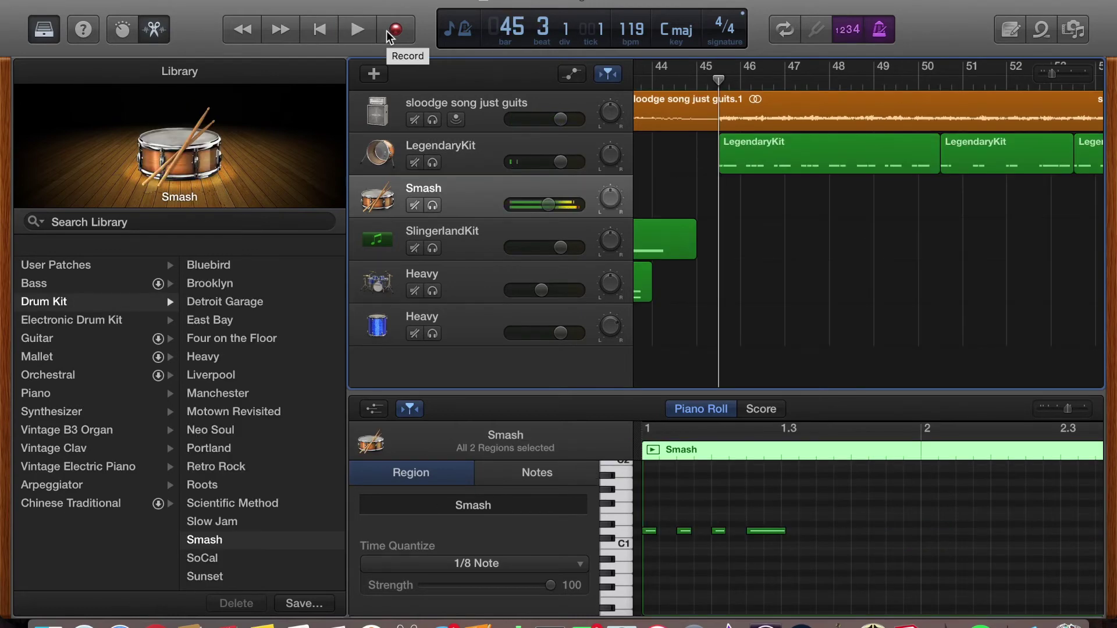
Step: Record a part on the Smash track from bar 45 beat 3 to past bar 53
{"action": "left_click", "coordinate": [390, 34]}
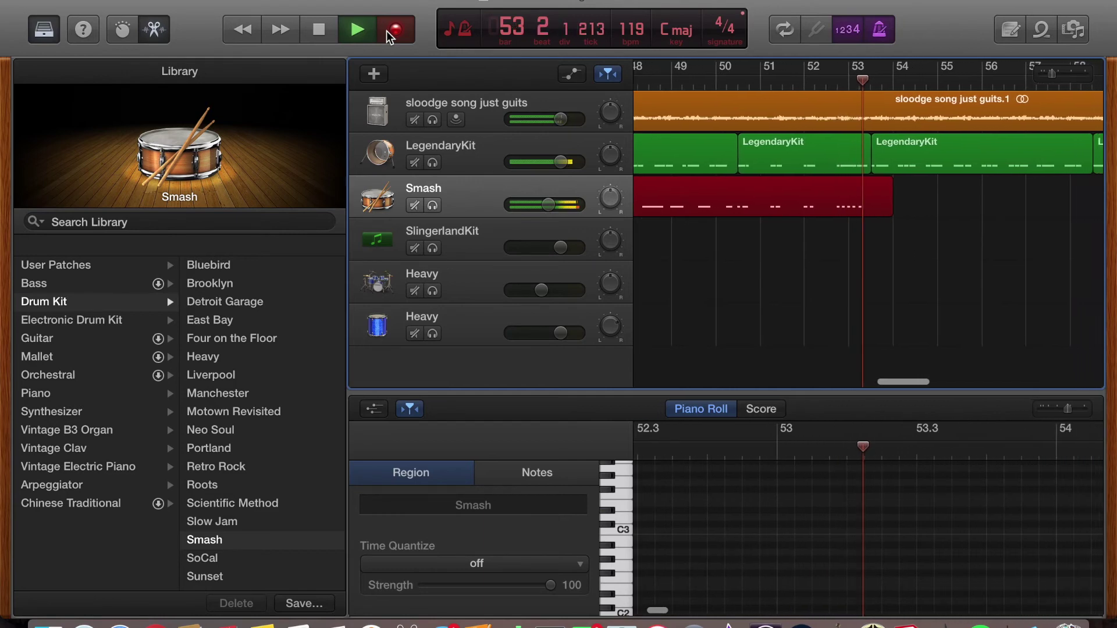
{"action": "key", "text": "space"}
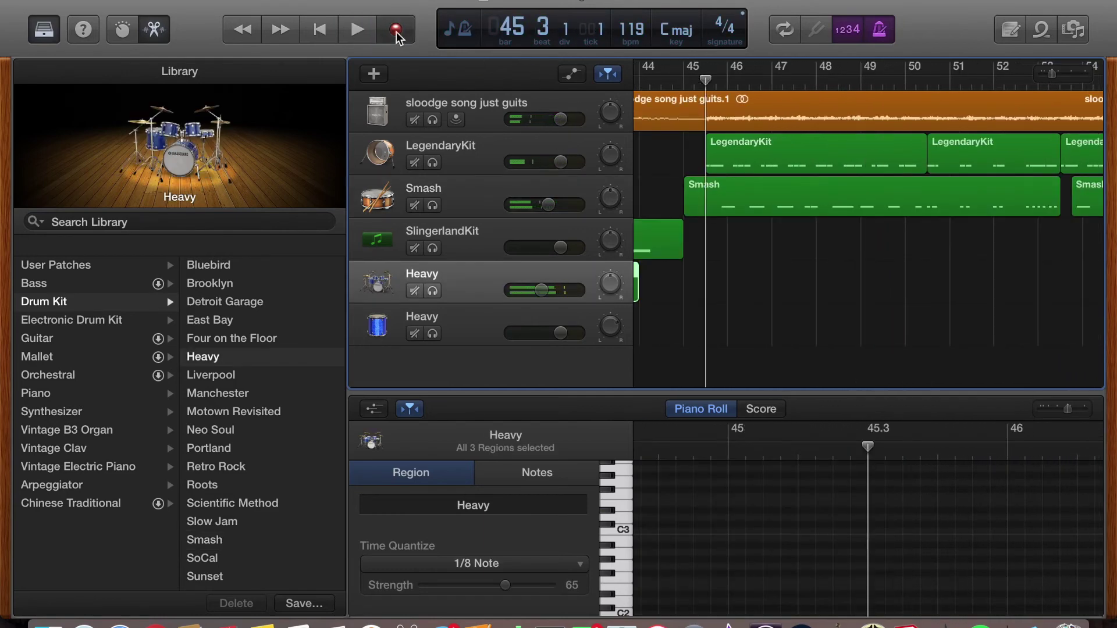
Step: Record a part on the upper Heavy kit track from bar 45 beat 3 to past bar 53 and replay its ending
{"action": "left_click", "coordinate": [396, 32]}
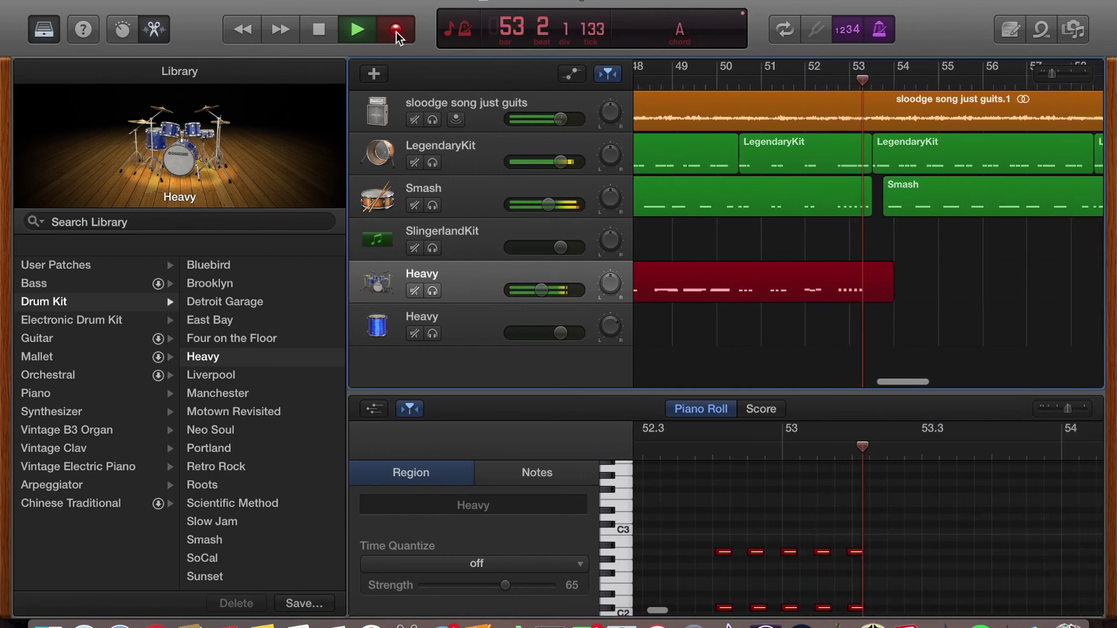
{"action": "key", "text": "space"}
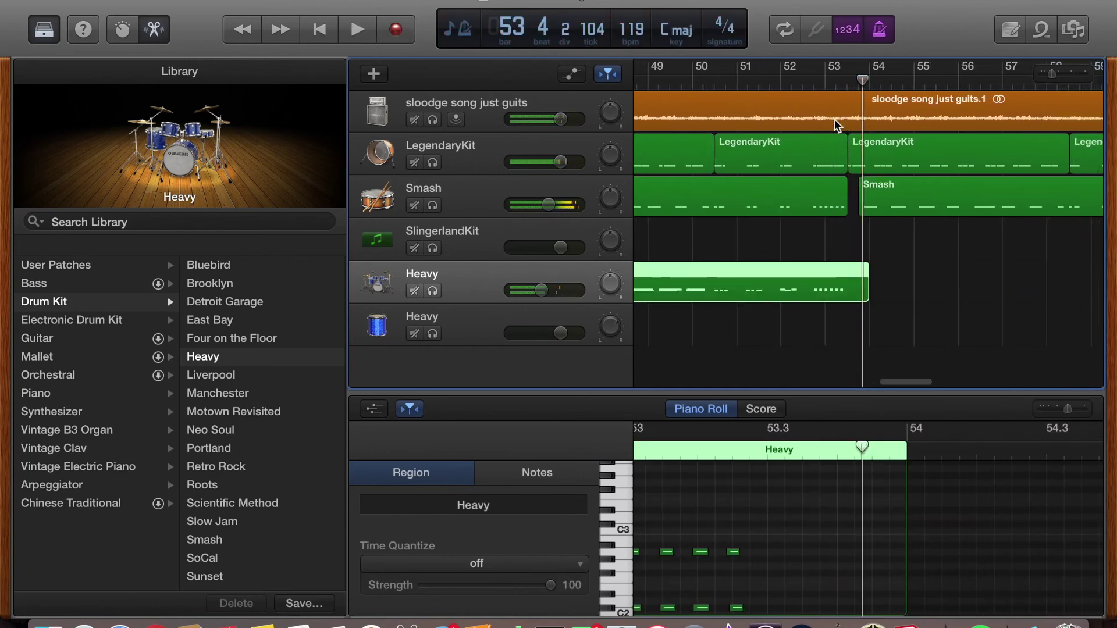
{"action": "left_click", "coordinate": [809, 86]}
{"action": "key", "text": "space"}
{"action": "key", "text": "space"}
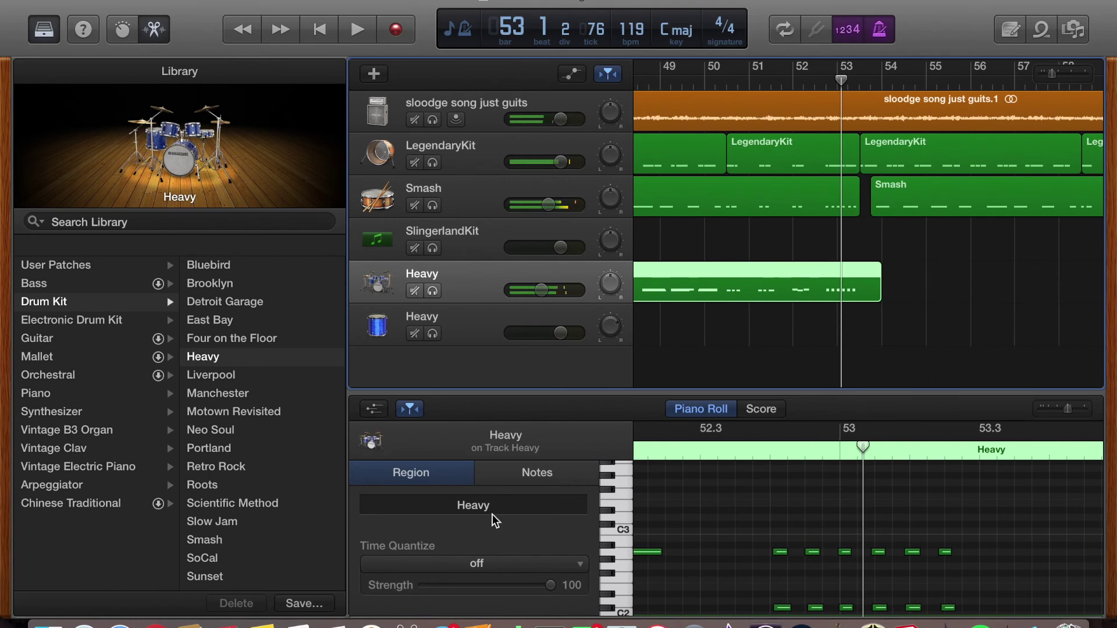
{"action": "left_click", "coordinate": [465, 563]}
{"action": "left_click", "coordinate": [873, 321]}
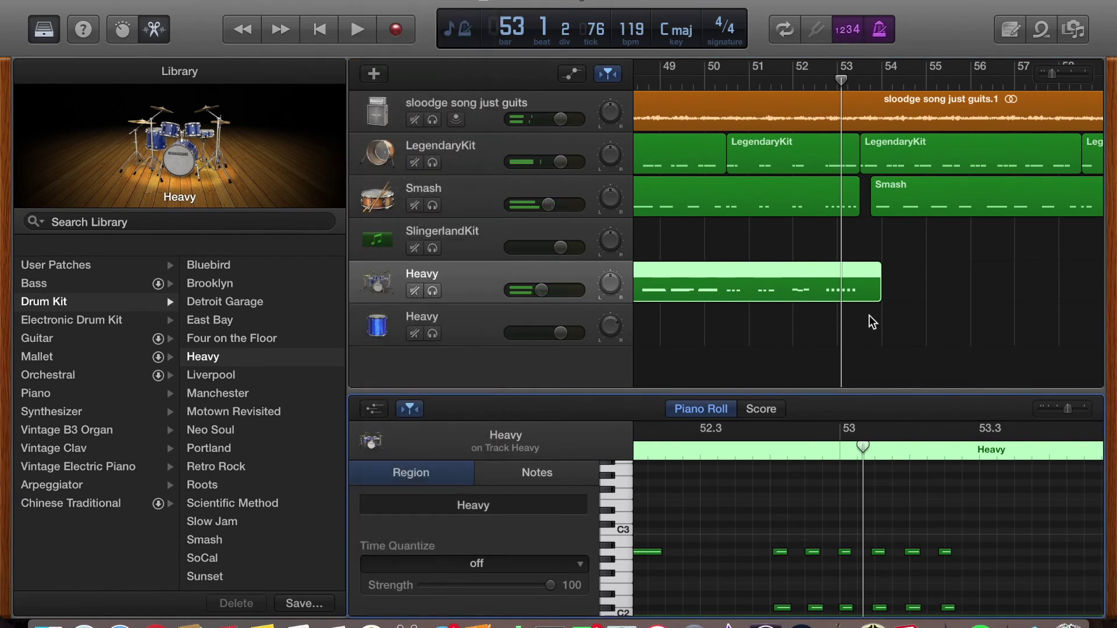
{"action": "scroll", "coordinate": [873, 321], "scroll_direction": "left", "scroll_amount": 5}
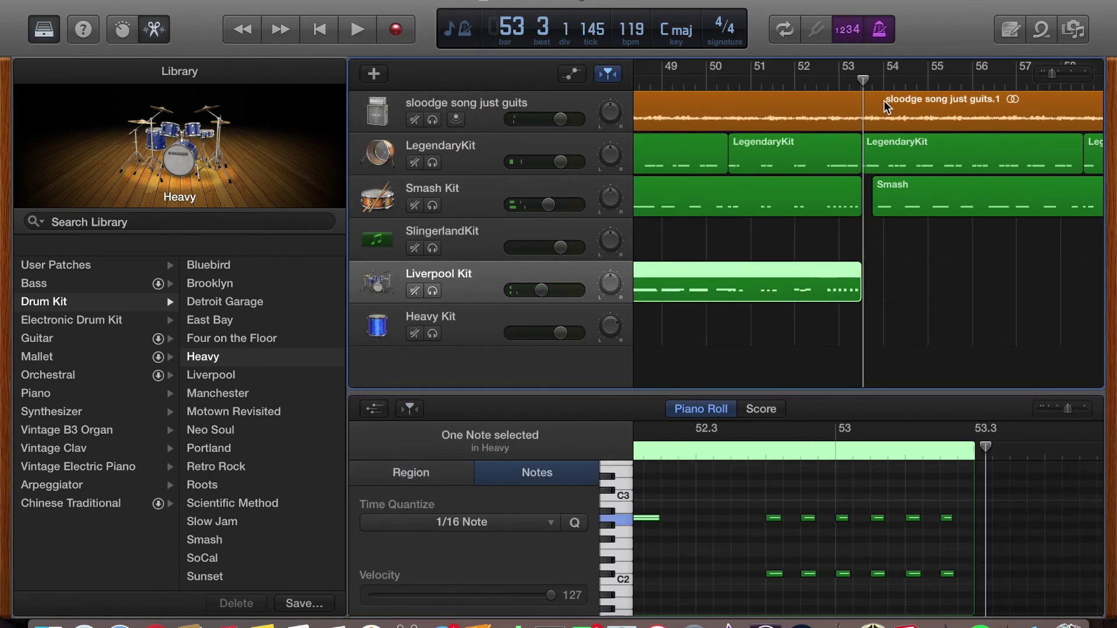
Step: Paste a copy of the Liverpool Kit track's region after the original and move it back to start at bar 53
{"action": "left_click", "coordinate": [882, 81]}
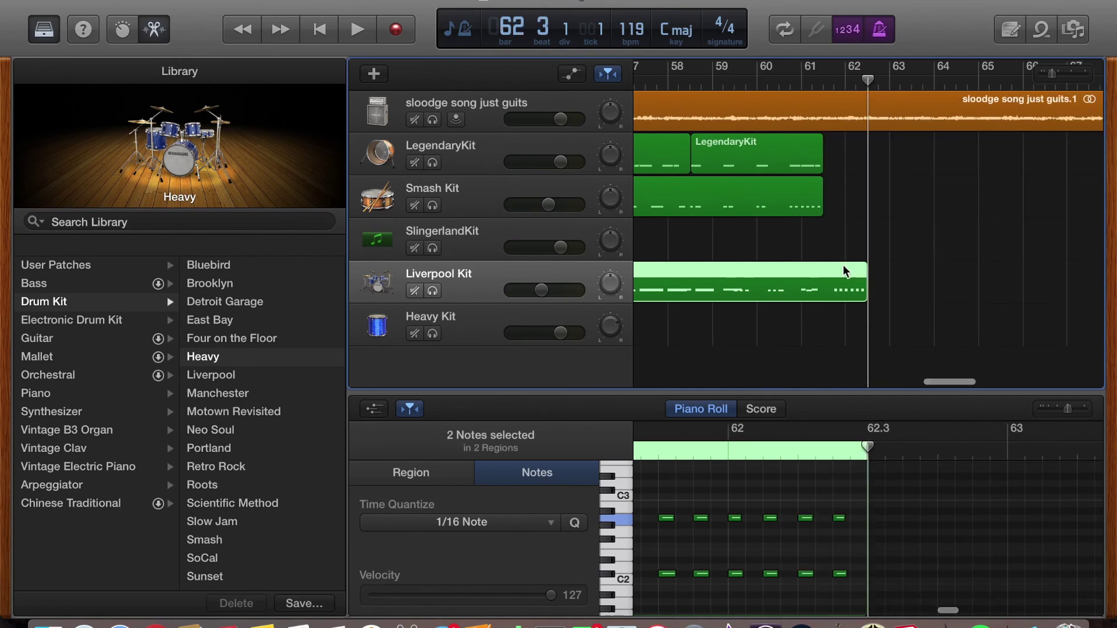
{"action": "left_click_drag", "start_coordinate": [815, 288], "coordinate": [777, 288]}
{"action": "scroll", "coordinate": [777, 288], "scroll_direction": "left", "scroll_amount": 10}
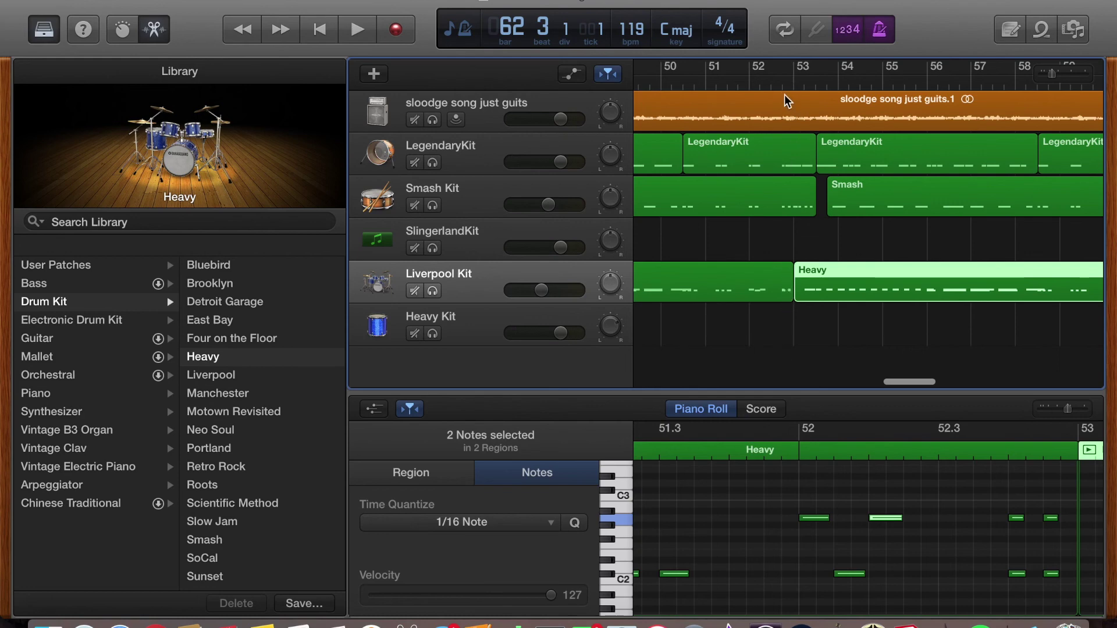
Step: Play from just before bar 53 and extend the earlier Liverpool Kit region's end to bar 53 beat 3, where the copy starts
{"action": "left_click", "coordinate": [781, 81]}
{"action": "key", "text": "space"}
{"action": "left_click_drag", "start_coordinate": [808, 297], "coordinate": [834, 298]}
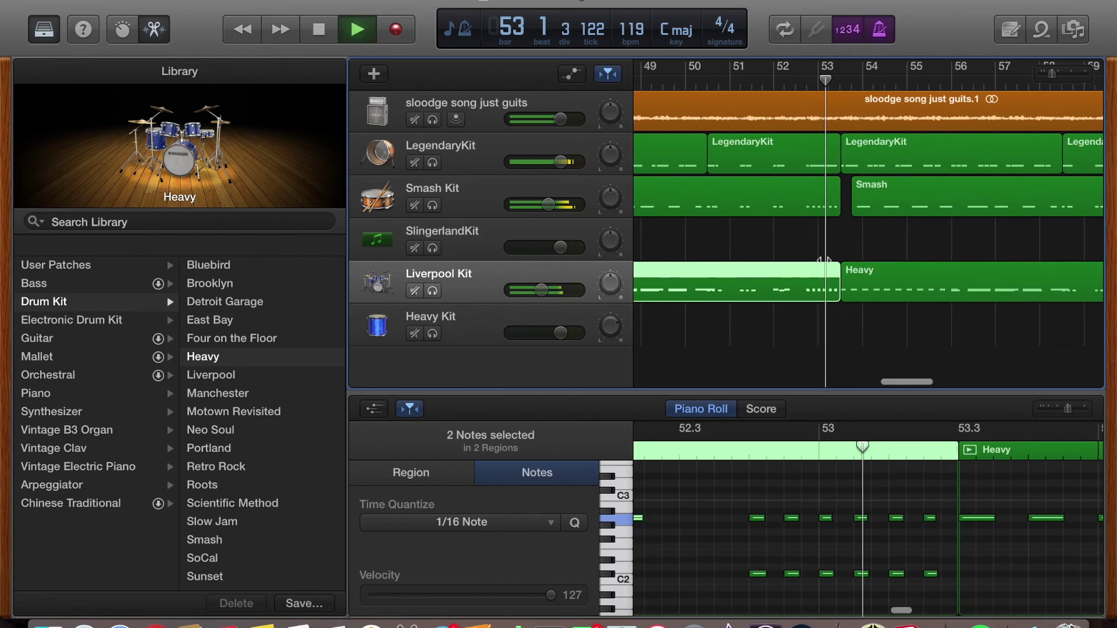